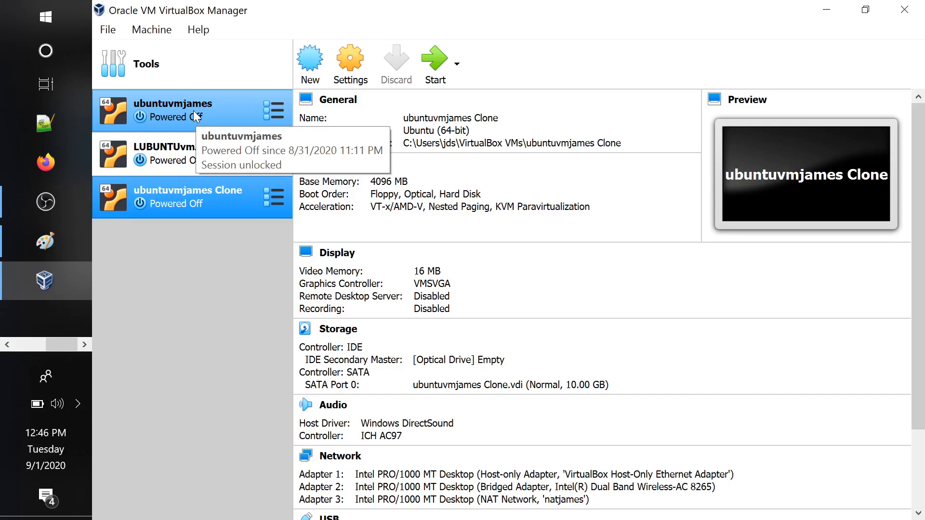
{"action": "key", "text": "alt+Tab"}
{"action": "key", "text": "alt+Tab"}
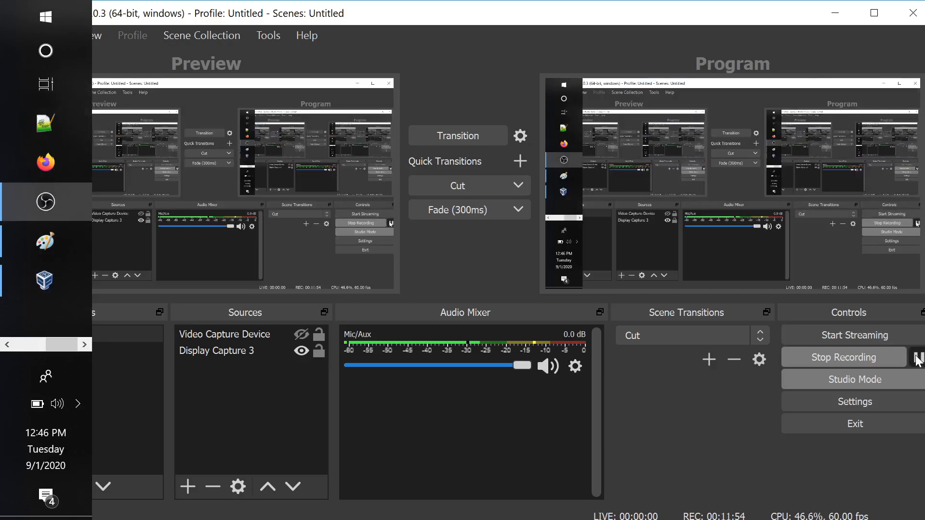
{"action": "left_click", "coordinate": [917, 357]}
{"action": "left_click", "coordinate": [917, 357]}
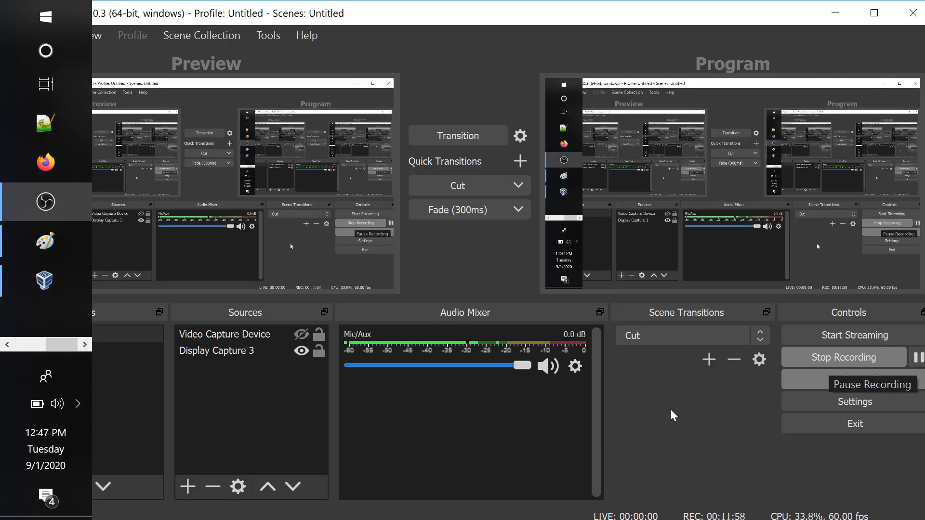
{"action": "key", "text": "alt+Tab"}
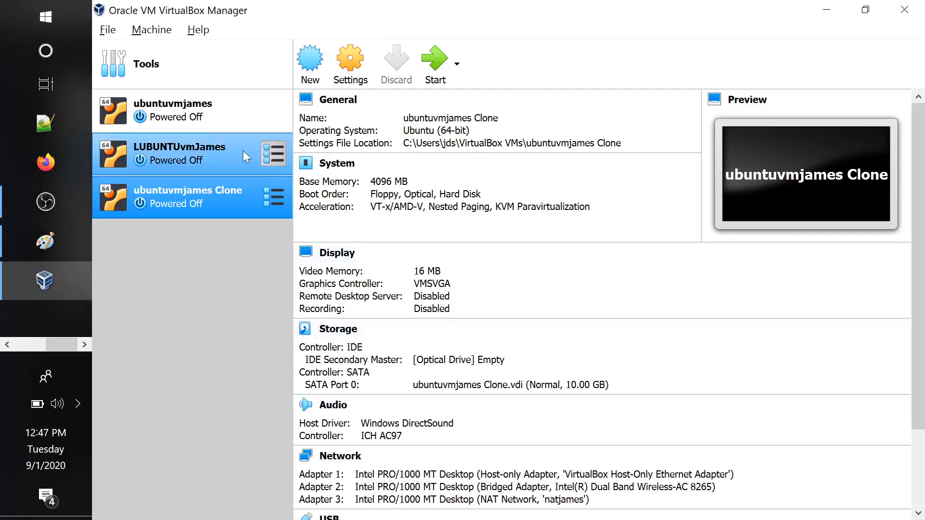
Start the ubuntuvmjames virtual machine and accept the switch to Scale mode
{"action": "left_click", "coordinate": [219, 116]}
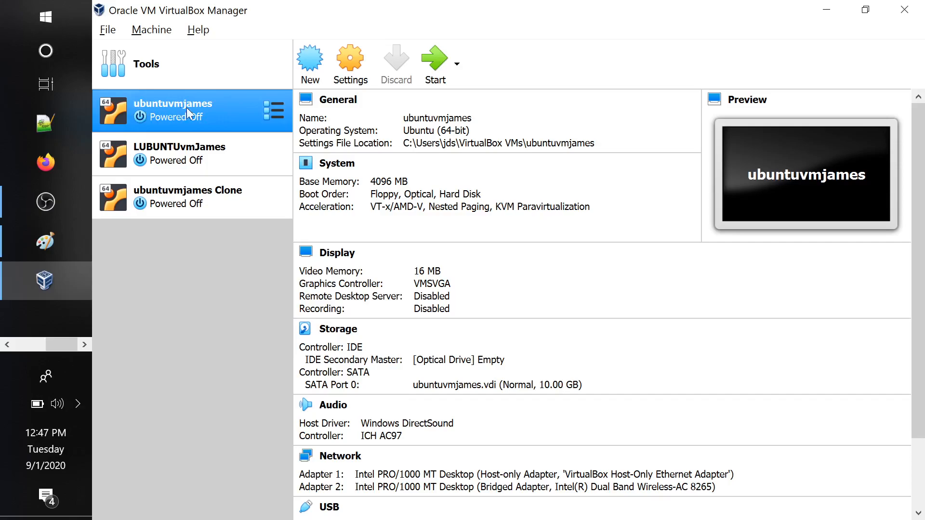
{"action": "left_click", "coordinate": [440, 80]}
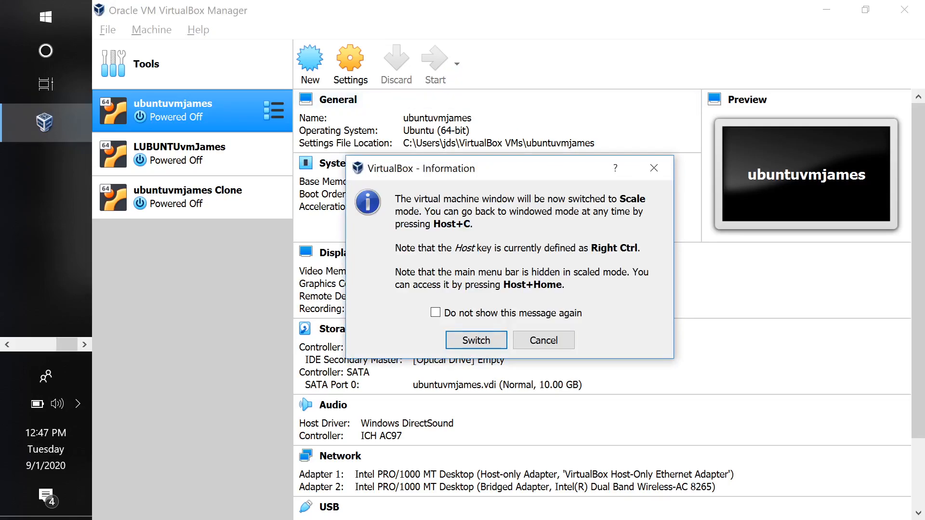
{"action": "left_click", "coordinate": [474, 340]}
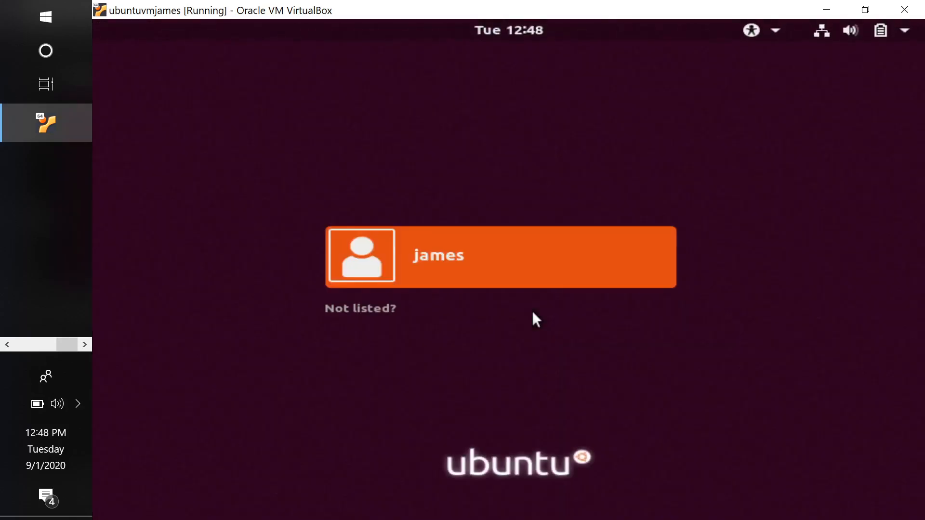
Sign in to the Ubuntu guest's listed user account with the account password and open a Terminal
{"action": "left_click", "coordinate": [471, 264]}
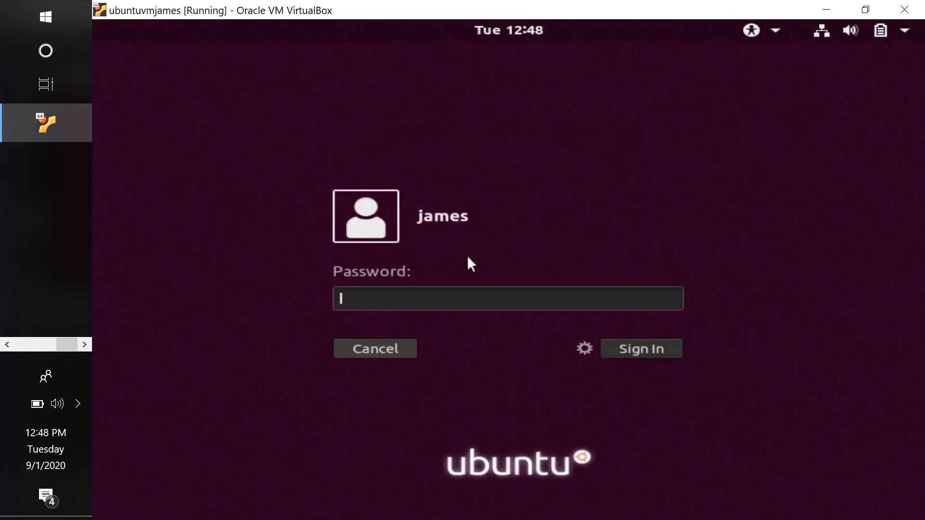
{"action": "type", "text": "******"}
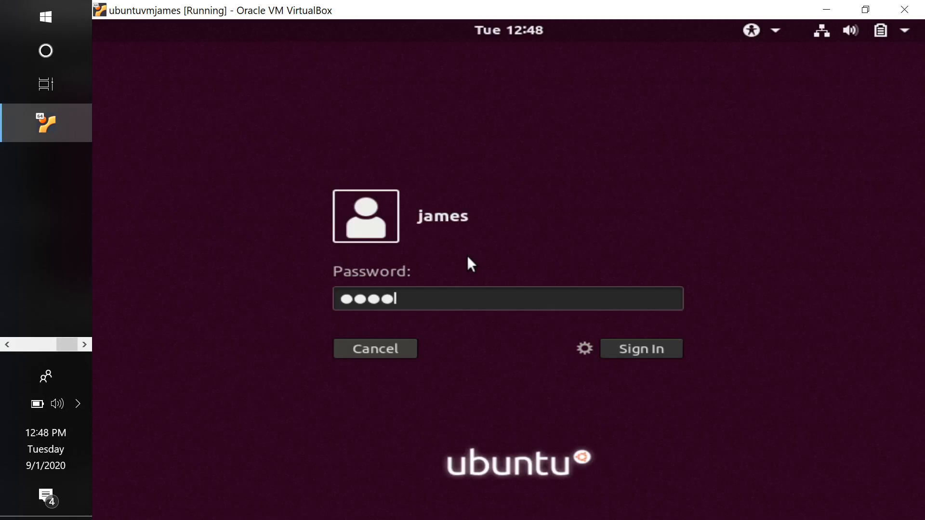
{"action": "key", "text": "Return"}
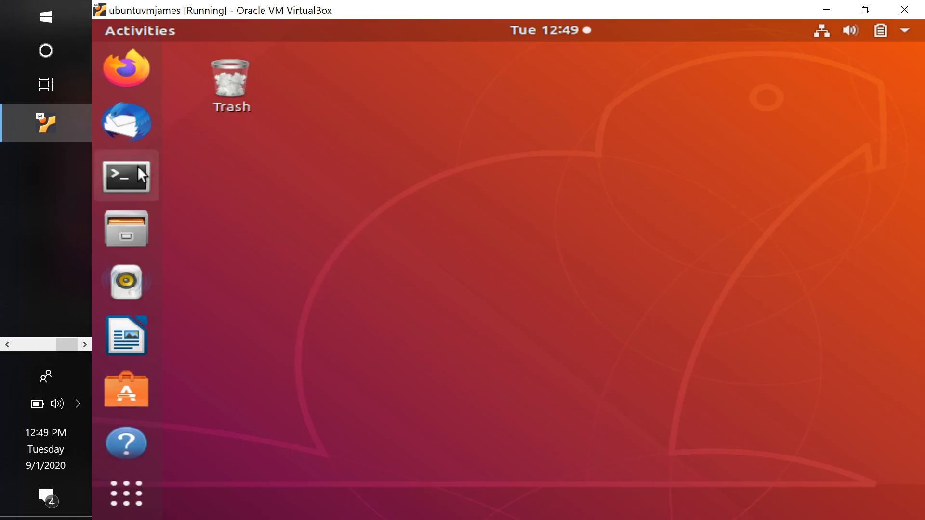
{"action": "left_click", "coordinate": [123, 178]}
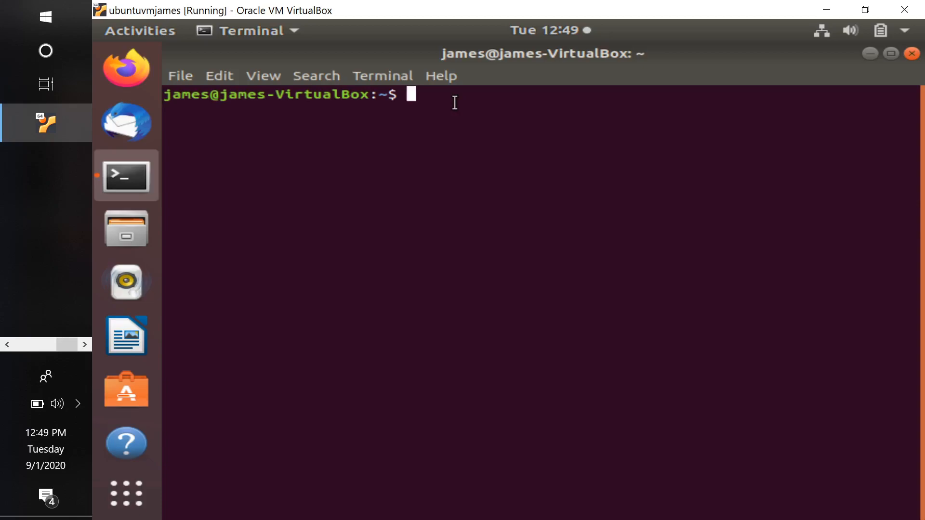
{"action": "left_click", "coordinate": [31, 343]}
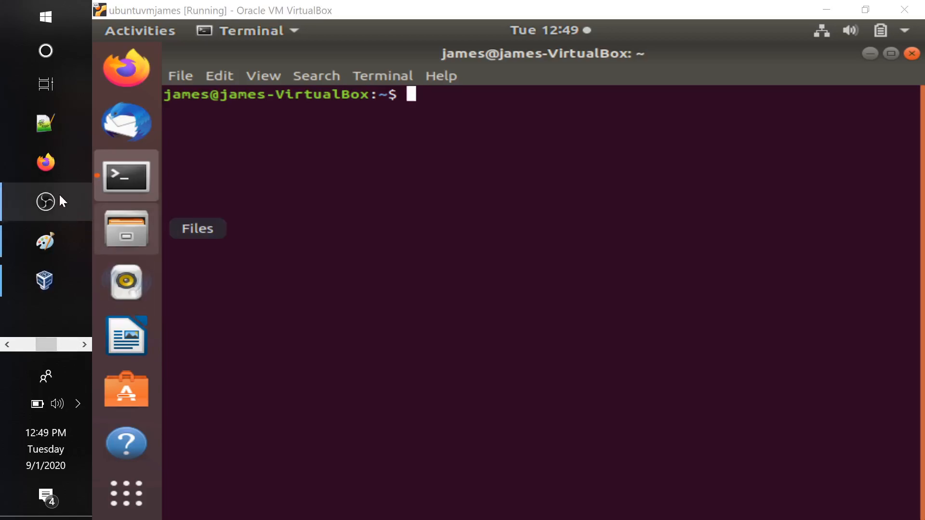
{"action": "left_click", "coordinate": [45, 279]}
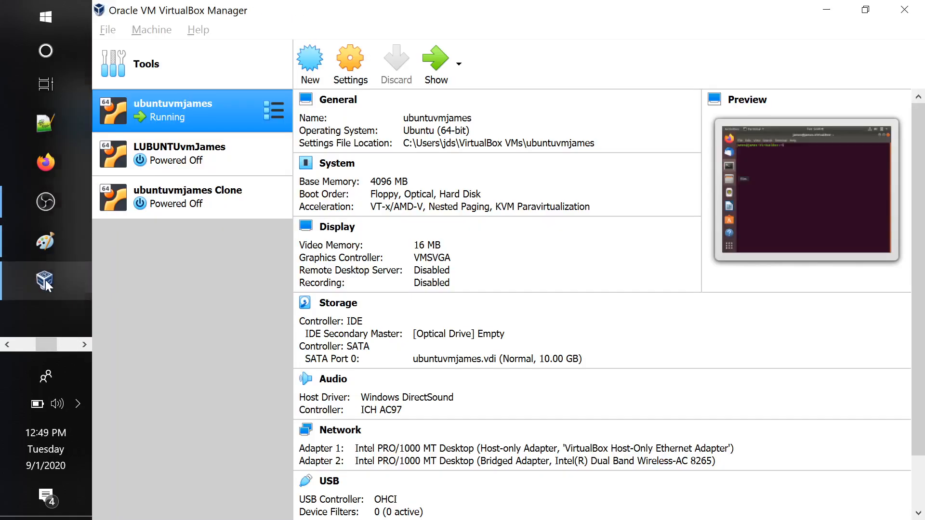
{"action": "left_click", "coordinate": [46, 202]}
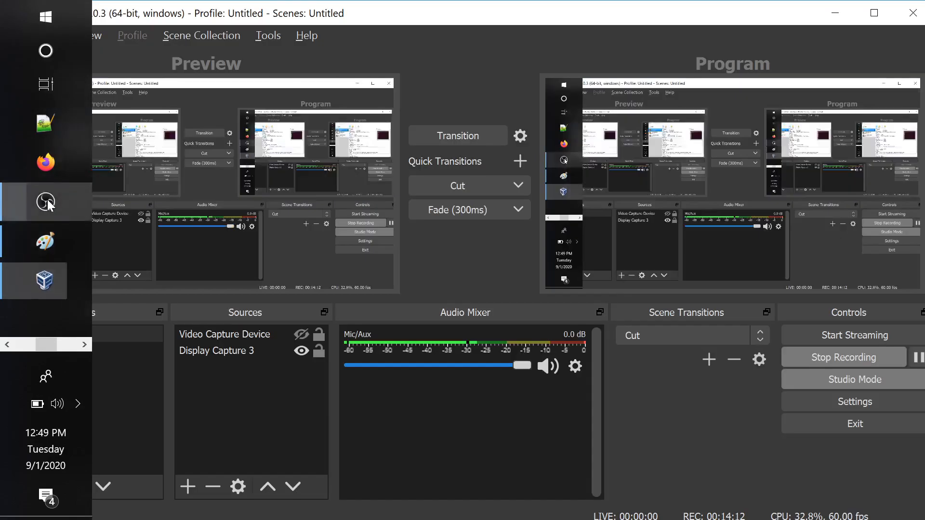
{"action": "left_click", "coordinate": [918, 361]}
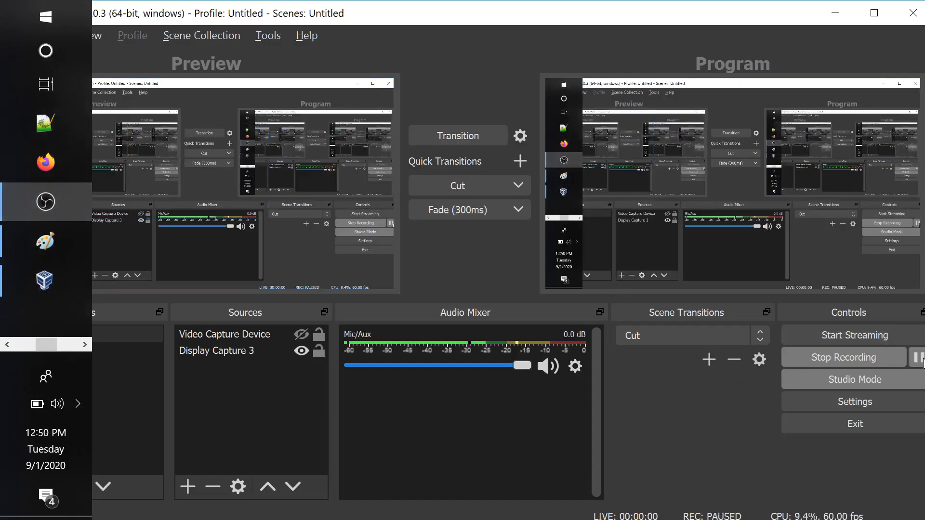
{"action": "left_click", "coordinate": [919, 361]}
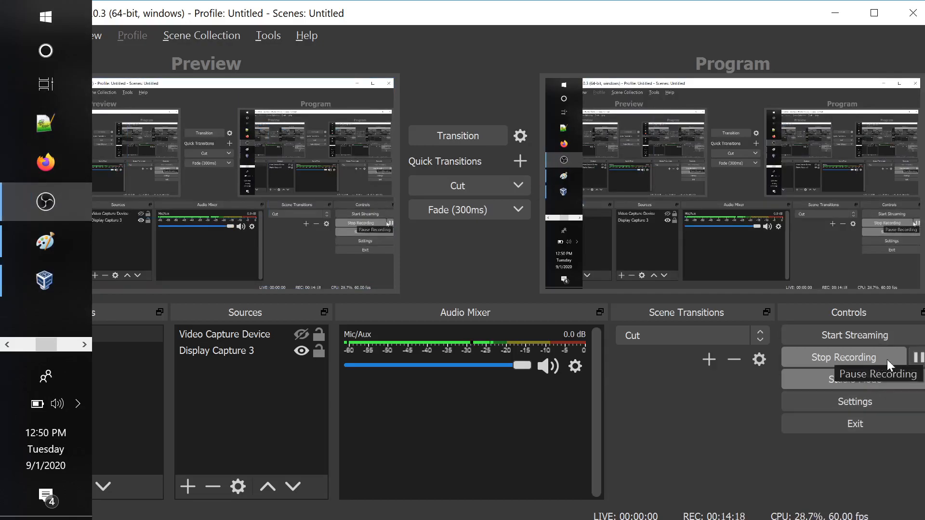
{"action": "left_click", "coordinate": [48, 162]}
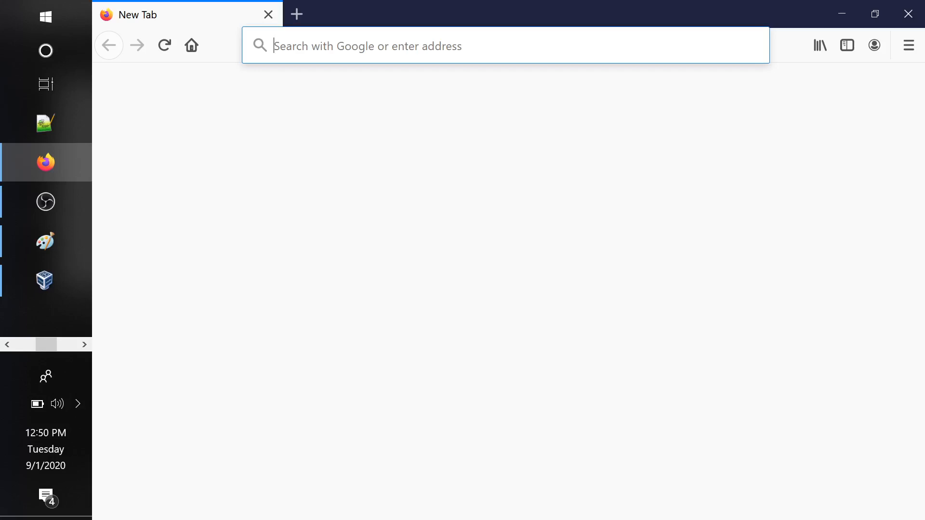
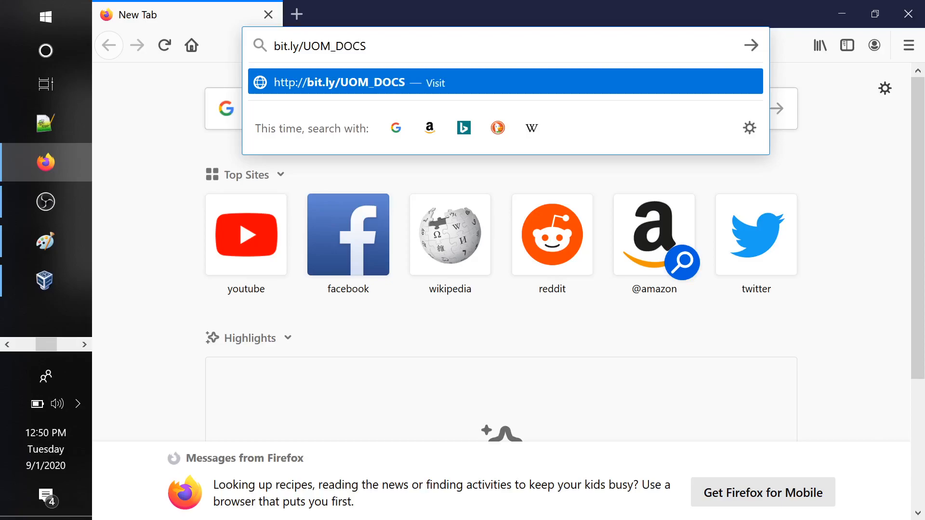
{"action": "key", "text": "Return"}
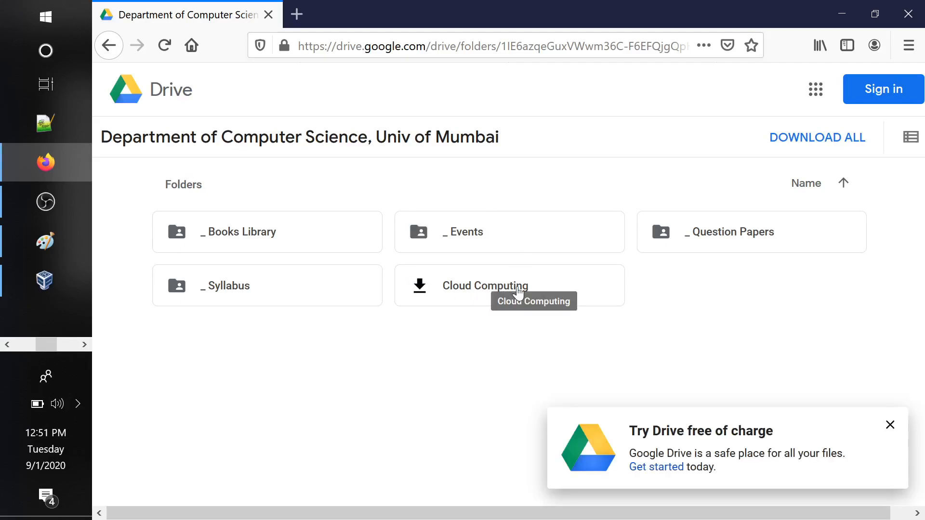
Open the Cloud Services using Virtualization folder inside Cloud Computing, Msc 2 Semester 3, Assignments
{"action": "double_click", "coordinate": [518, 292]}
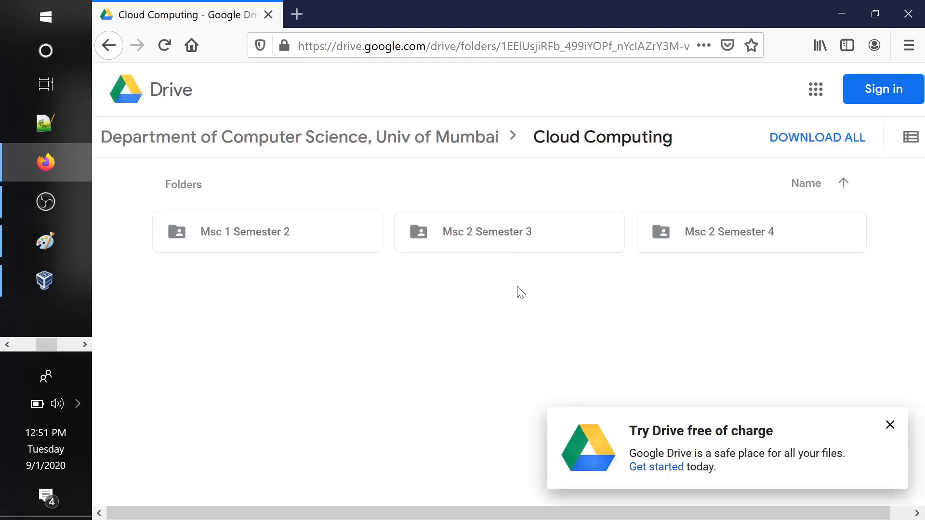
{"action": "double_click", "coordinate": [521, 236]}
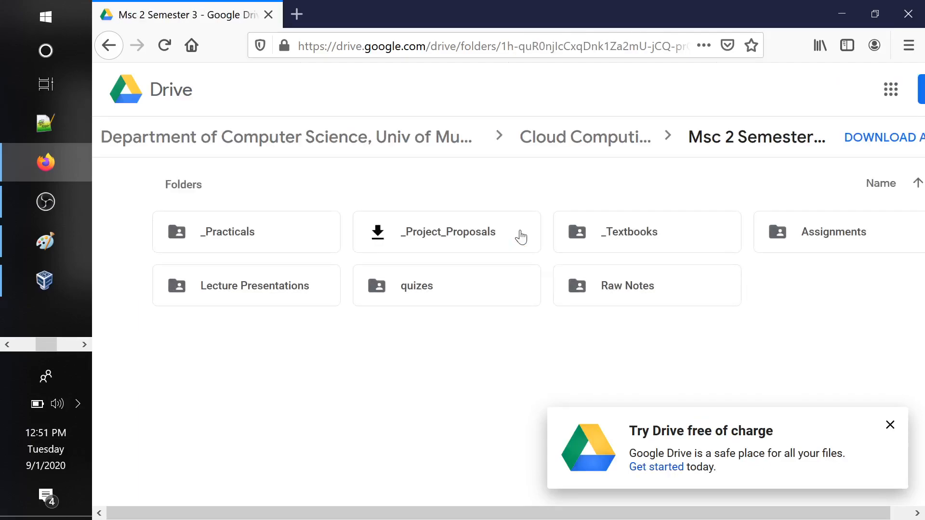
{"action": "double_click", "coordinate": [832, 242]}
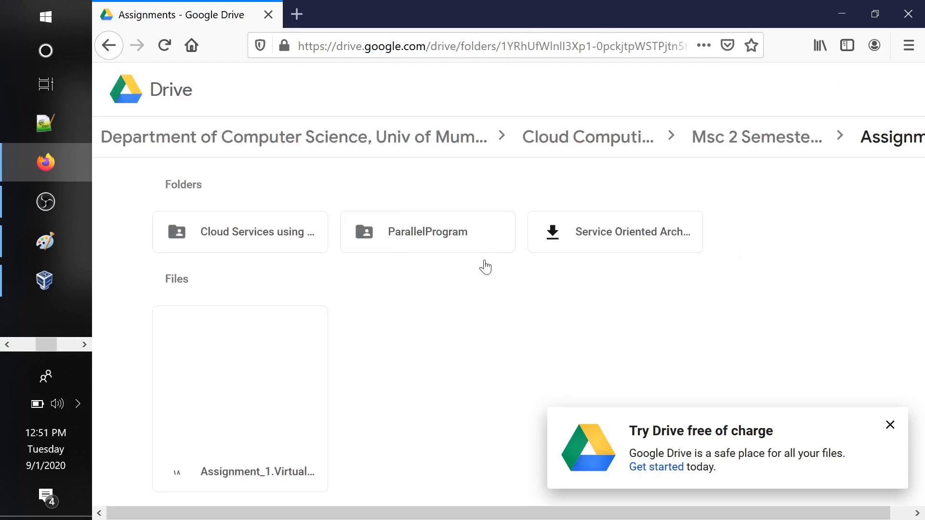
{"action": "double_click", "coordinate": [264, 240]}
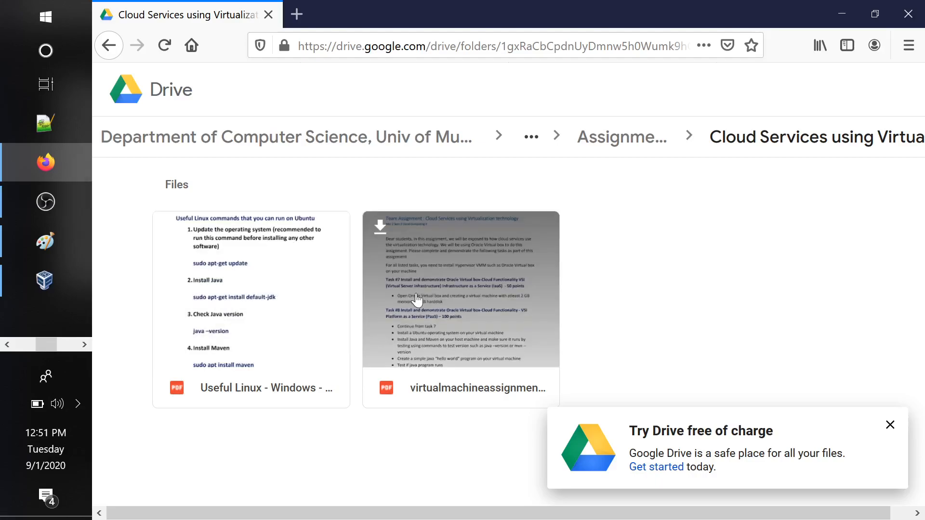
Download virtualmachineassignment.pdf with the Save File option and return to the folder's file list
{"action": "left_click", "coordinate": [416, 297]}
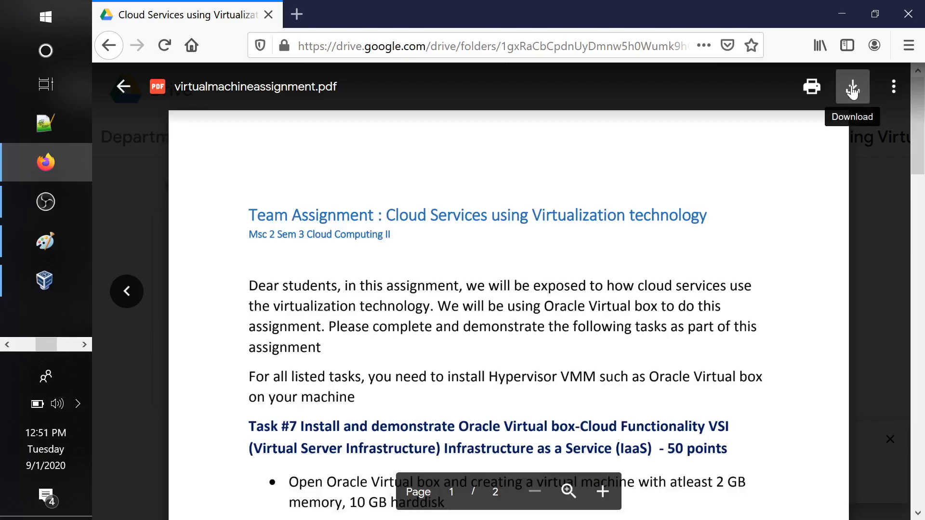
{"action": "left_click", "coordinate": [852, 90]}
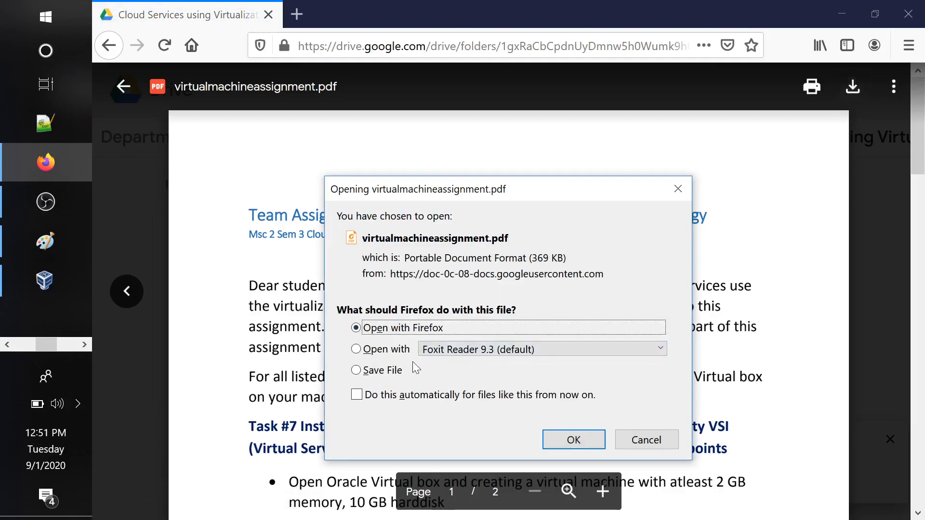
{"action": "left_click", "coordinate": [392, 371]}
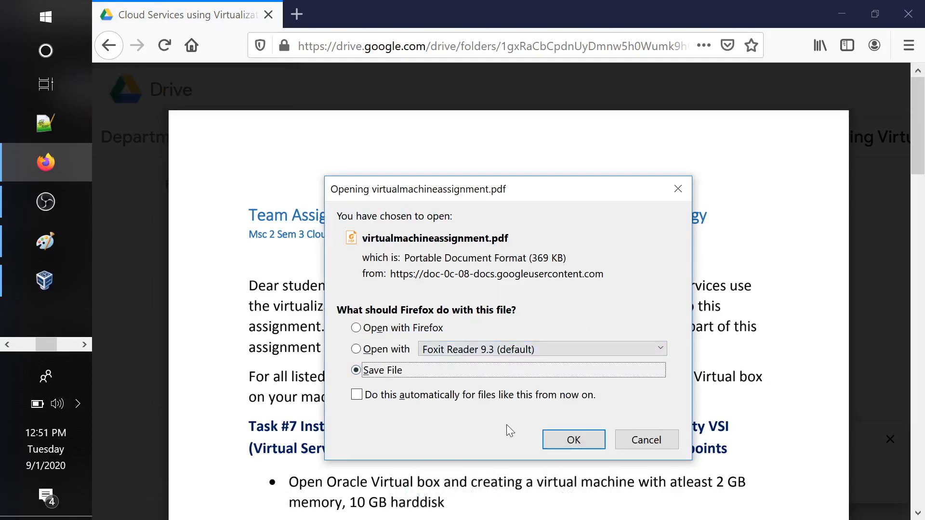
{"action": "left_click", "coordinate": [569, 440]}
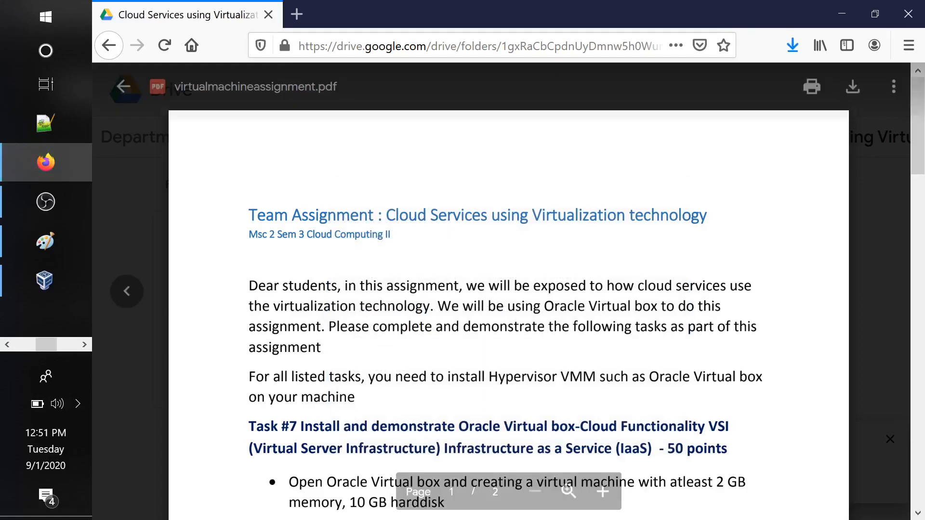
{"action": "left_click", "coordinate": [125, 86]}
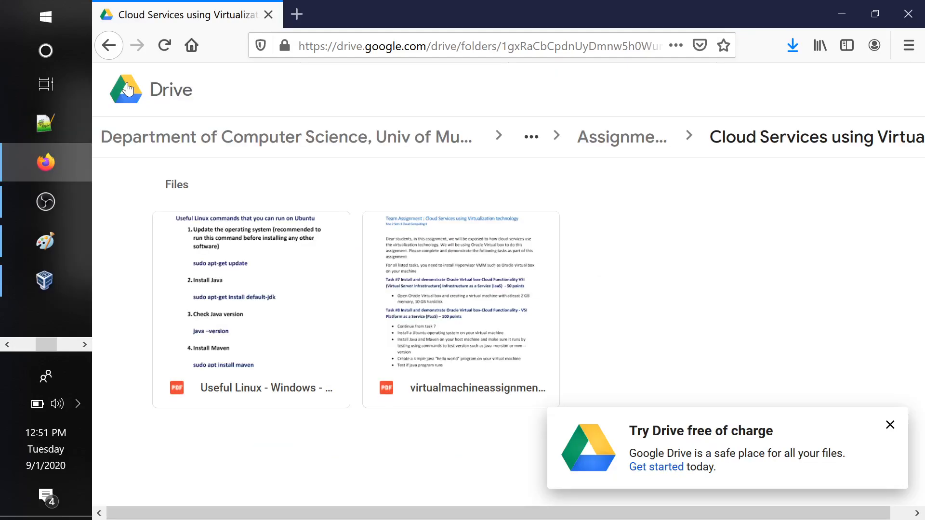
Save the PDF "Useful Linux - Windows - Network commands to use while doing Virtualization demo" to disk and close Firefox
{"action": "left_click", "coordinate": [299, 337]}
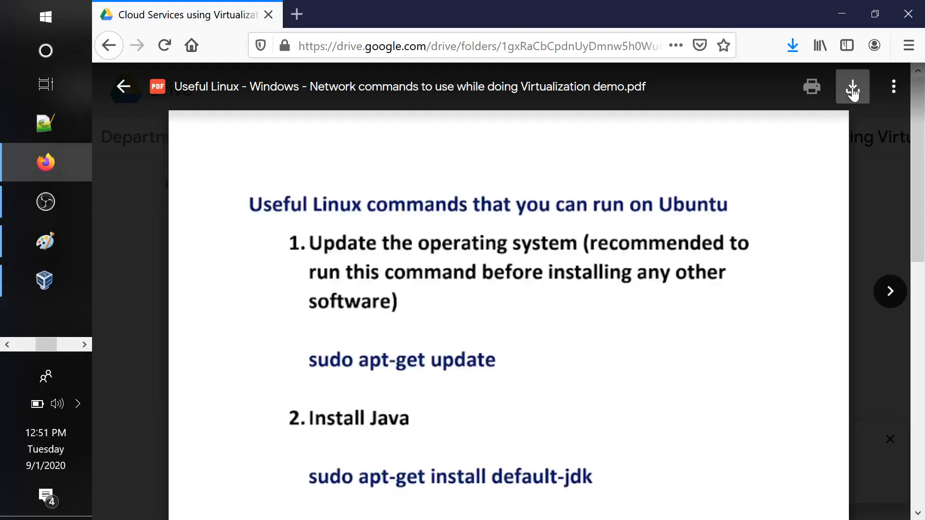
{"action": "left_click", "coordinate": [853, 87]}
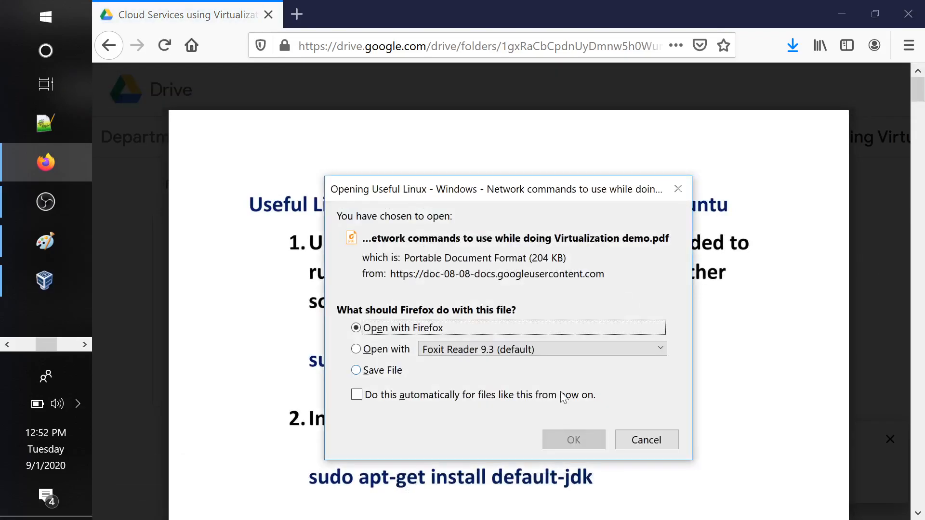
{"action": "left_click", "coordinate": [396, 375]}
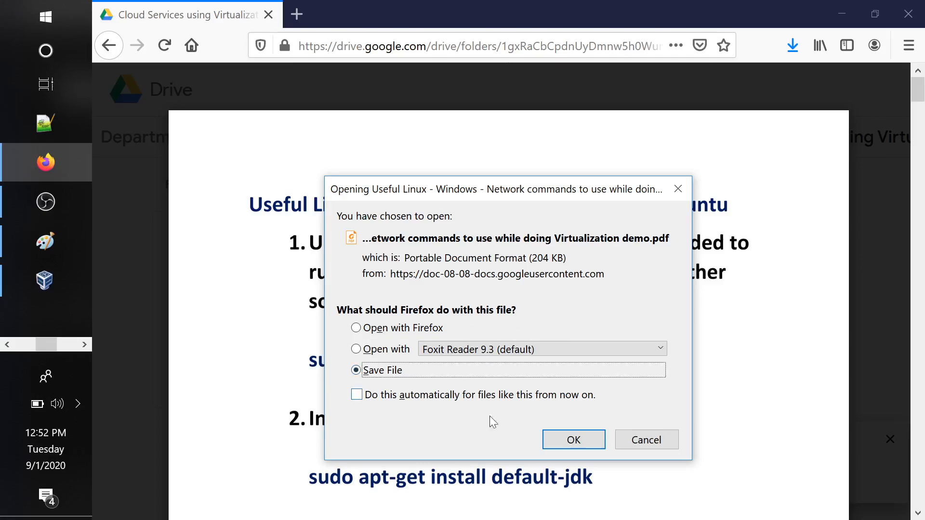
{"action": "left_click", "coordinate": [572, 439]}
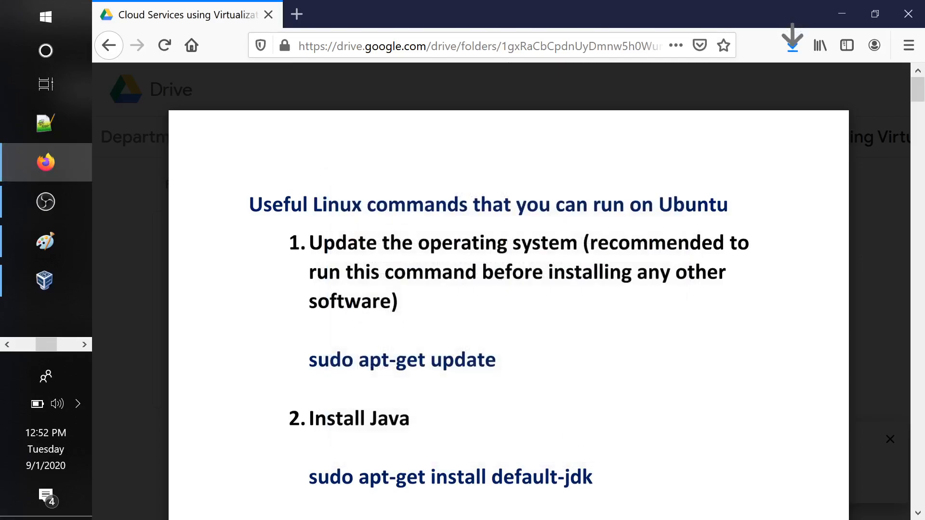
{"action": "left_click", "coordinate": [915, 18]}
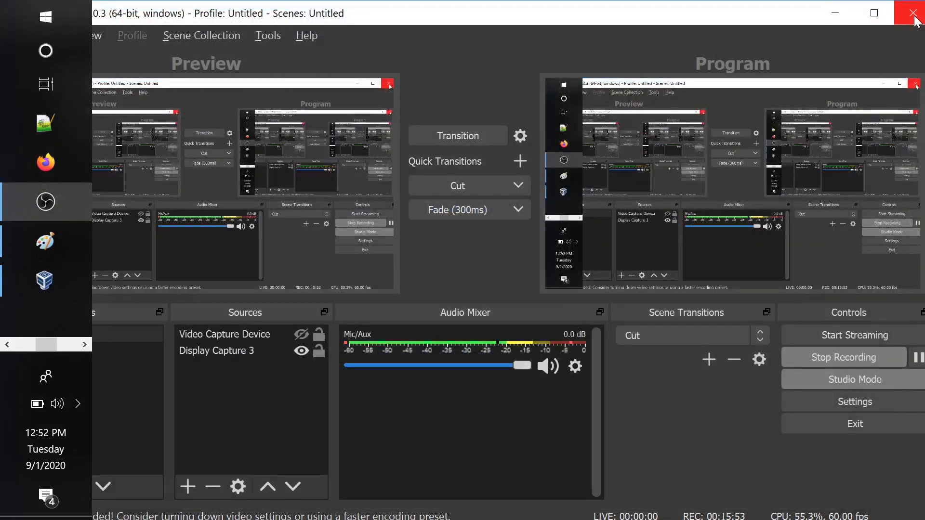
Disconnect the host from the Samsung Galaxy S7 Wi-Fi network and close the network list
{"action": "left_click", "coordinate": [77, 405]}
{"action": "left_click", "coordinate": [112, 422]}
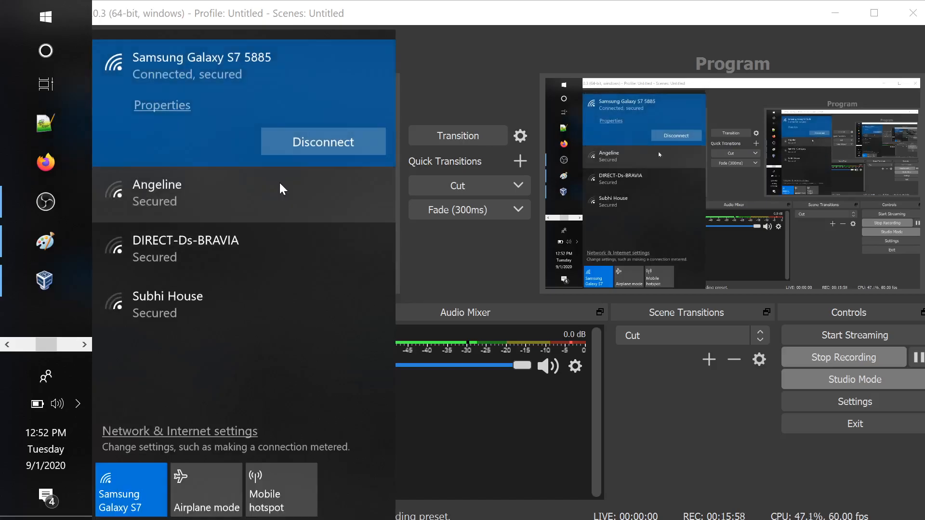
{"action": "left_click", "coordinate": [325, 149]}
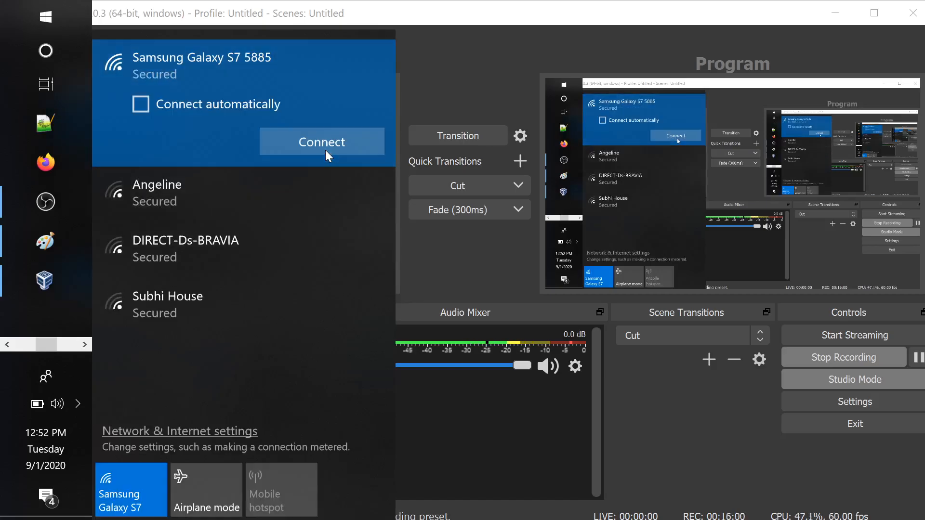
{"action": "left_click", "coordinate": [545, 19]}
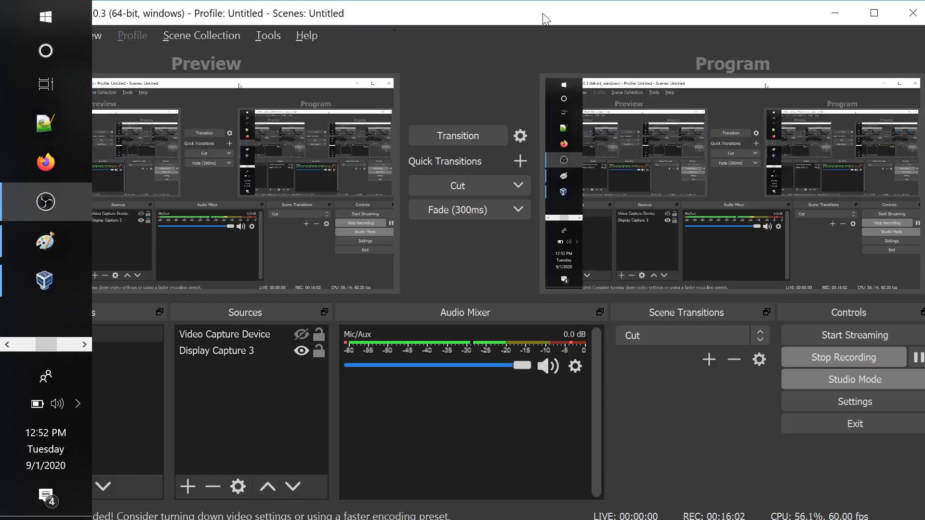
Switch to File Explorer on the host and open the Downloads folder
{"action": "left_click", "coordinate": [21, 343]}
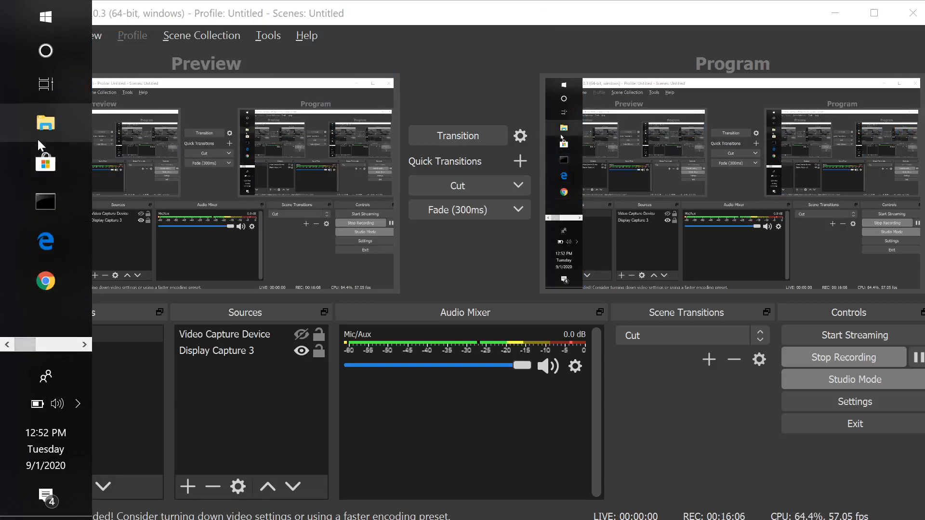
{"action": "left_click", "coordinate": [58, 129]}
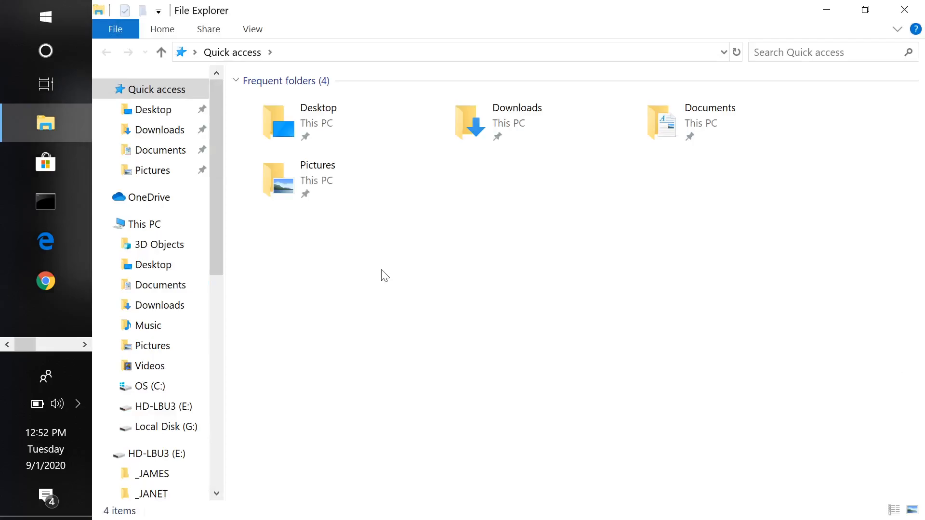
{"action": "double_click", "coordinate": [513, 123]}
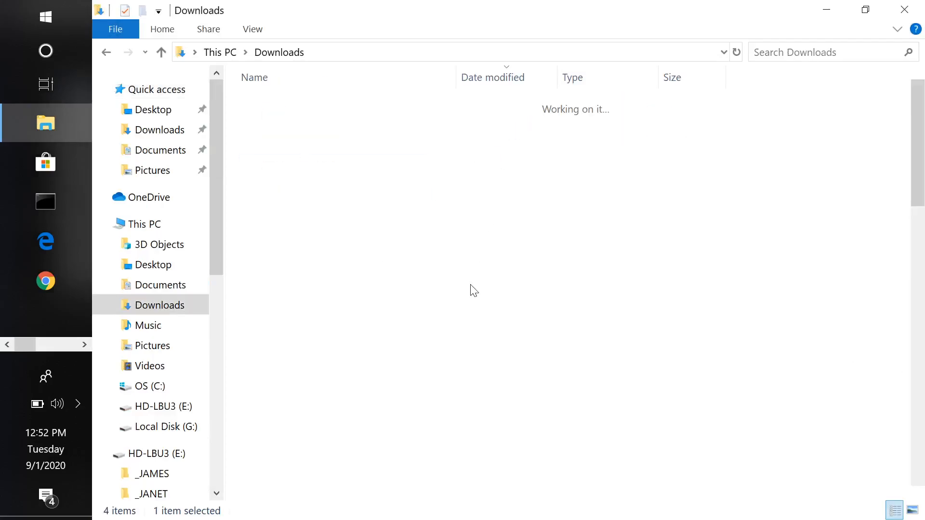
{"action": "key", "text": "alt+Tab"}
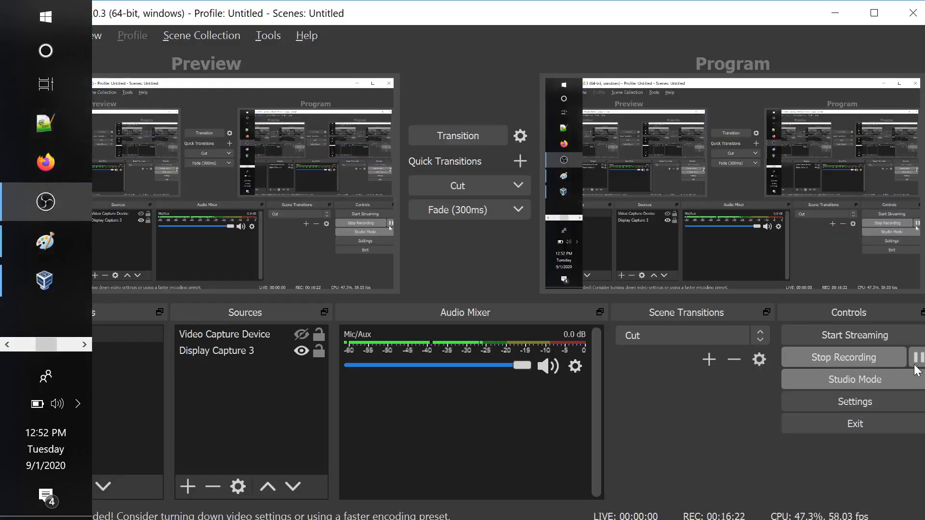
{"action": "key", "text": "alt+Tab"}
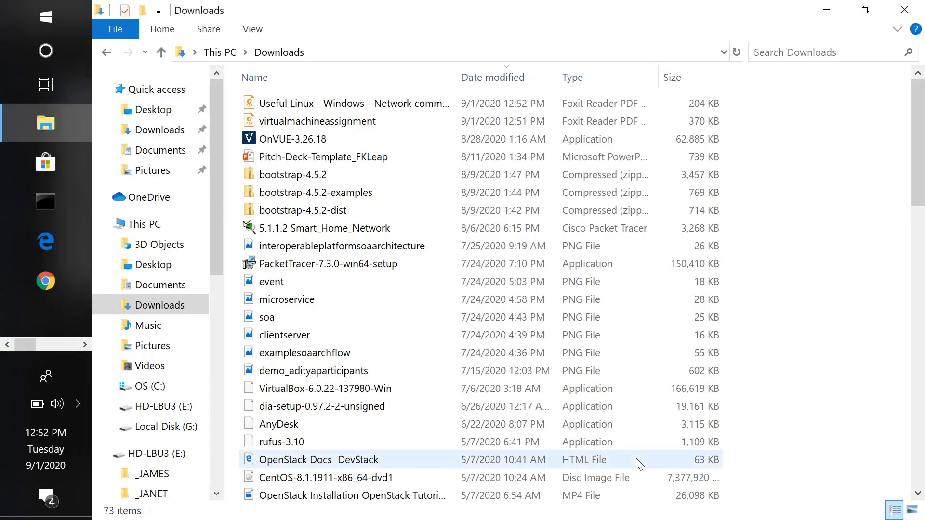
Open the virtualmachineassignment PDF from Downloads in Foxit Reader and go to the Task #7 and Task #8 descriptions
{"action": "left_click", "coordinate": [158, 136]}
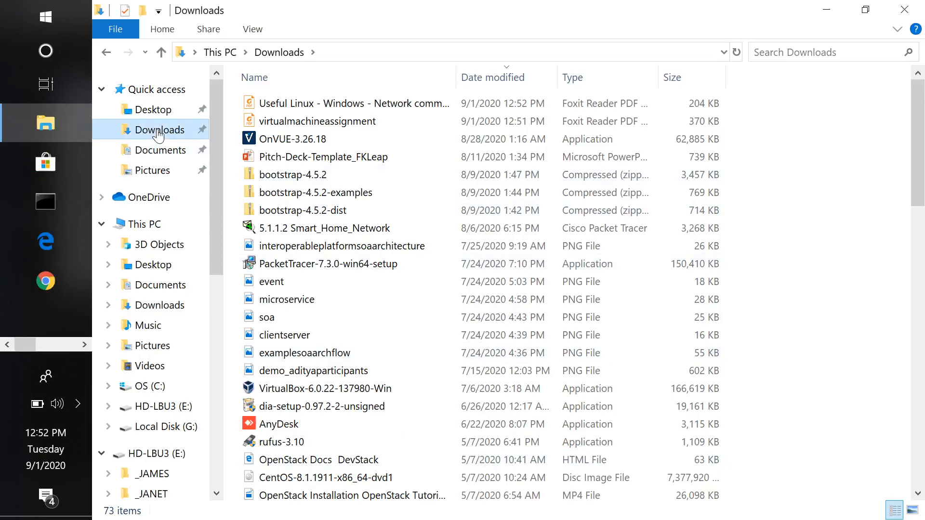
{"action": "double_click", "coordinate": [338, 123]}
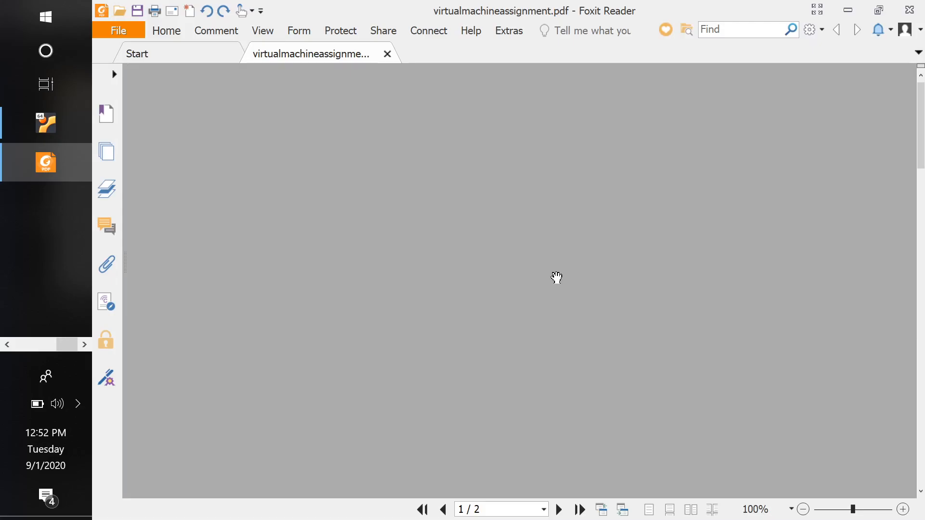
{"action": "scroll", "coordinate": [556, 278], "scroll_direction": "down", "scroll_amount": 5}
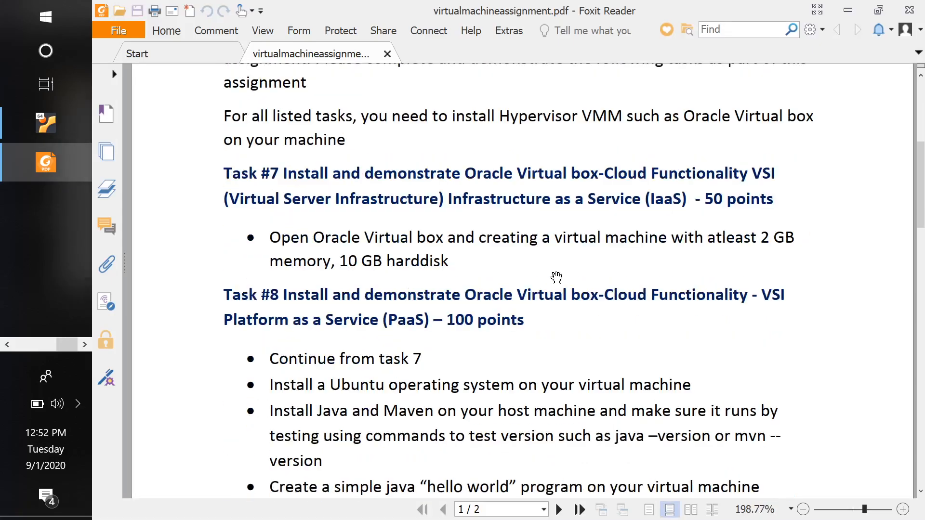
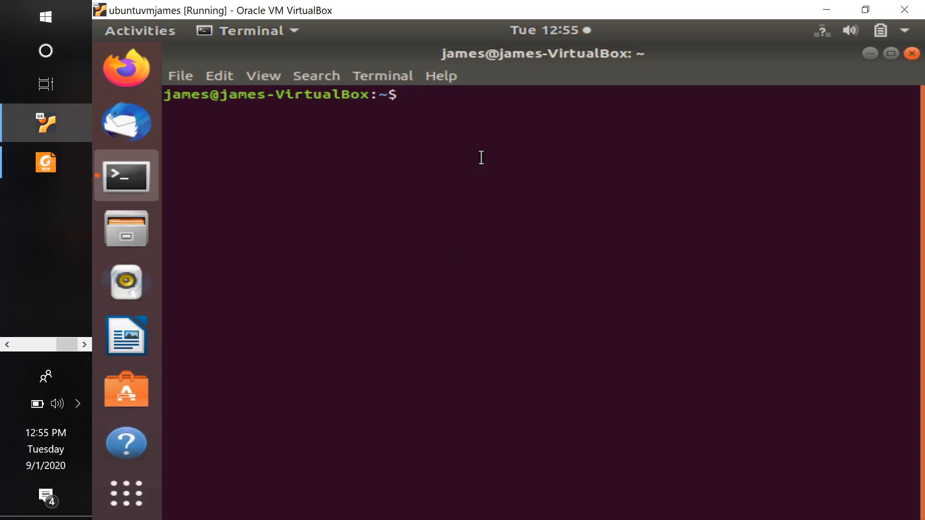
Switch to the Useful Linux commands PDF in Foxit Reader and select the word sudo in the sudo apt-get update command
{"action": "left_click", "coordinate": [33, 345]}
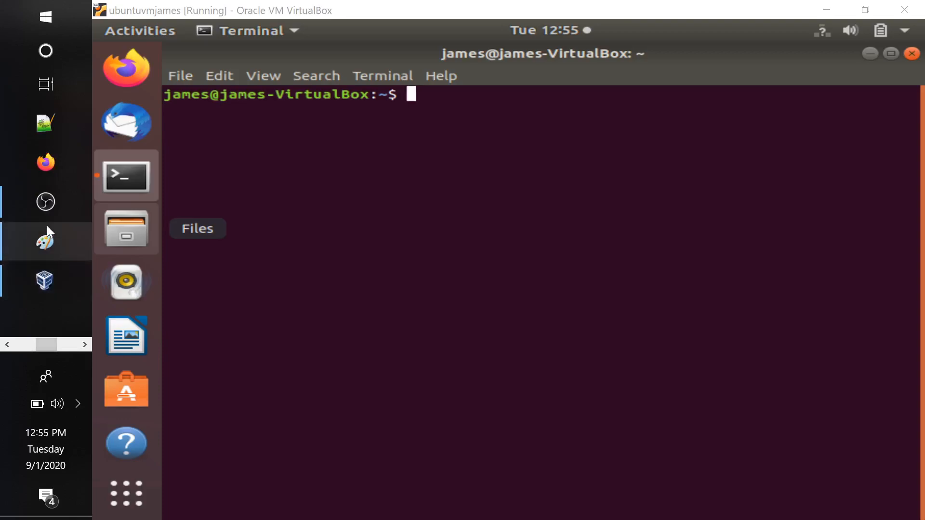
{"action": "left_click", "coordinate": [24, 344]}
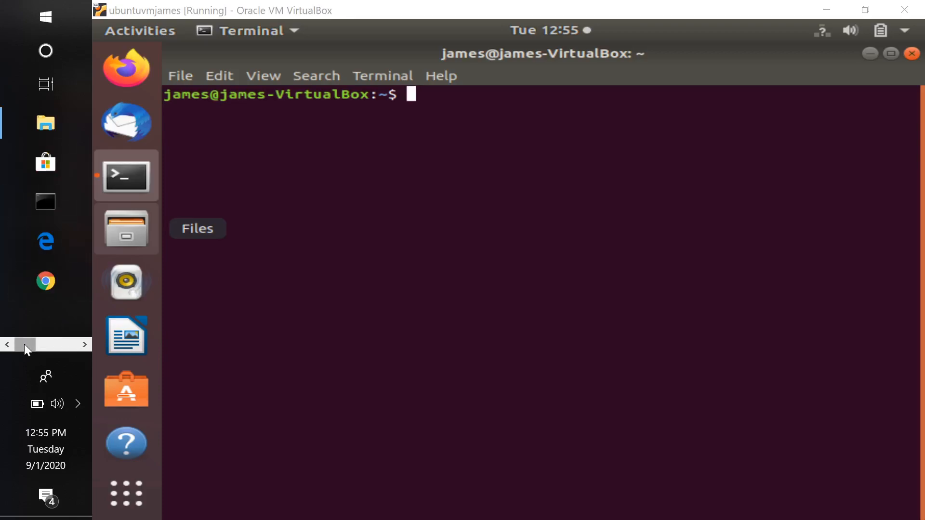
{"action": "left_click", "coordinate": [53, 345]}
{"action": "left_click", "coordinate": [71, 345]}
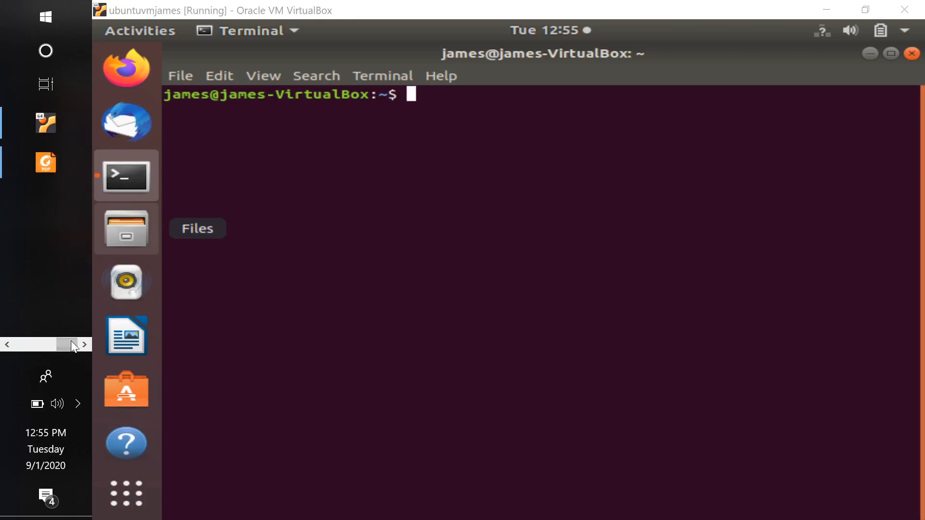
{"action": "left_click", "coordinate": [45, 164]}
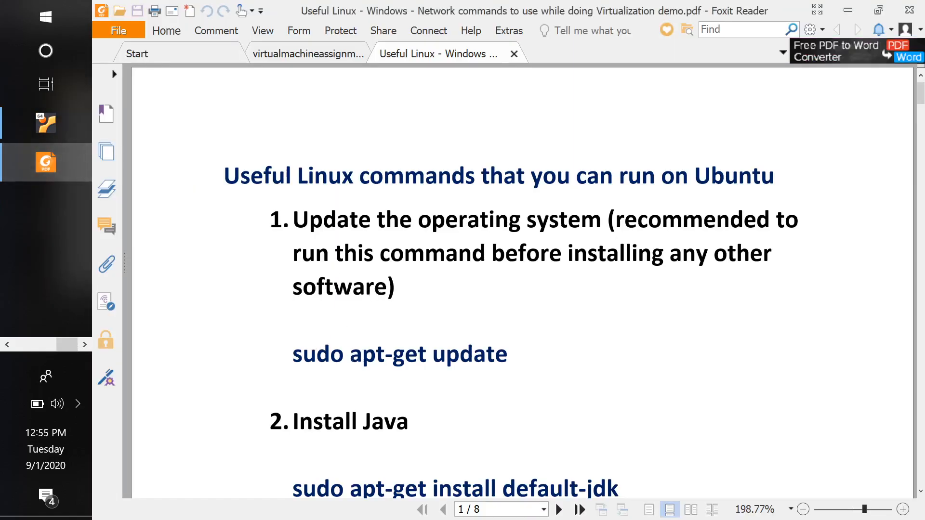
{"action": "double_click", "coordinate": [334, 356]}
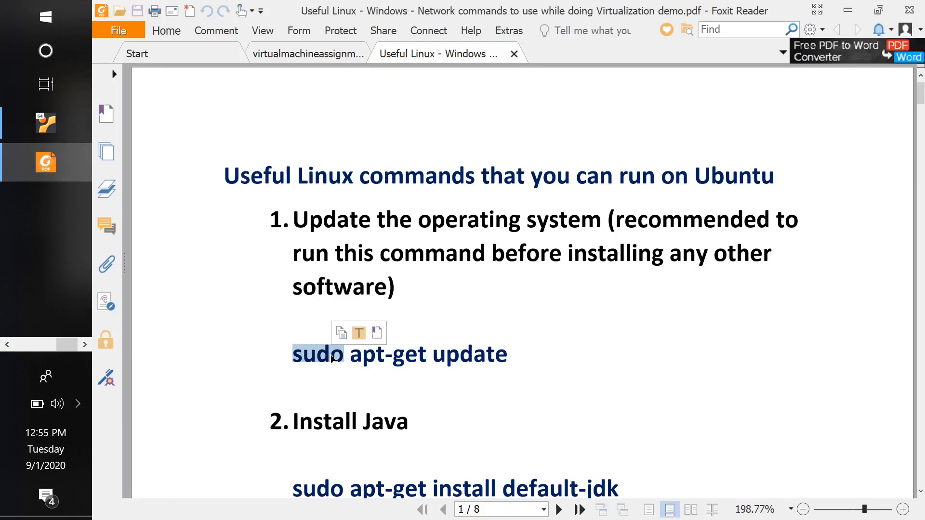
{"action": "left_click", "coordinate": [47, 18]}
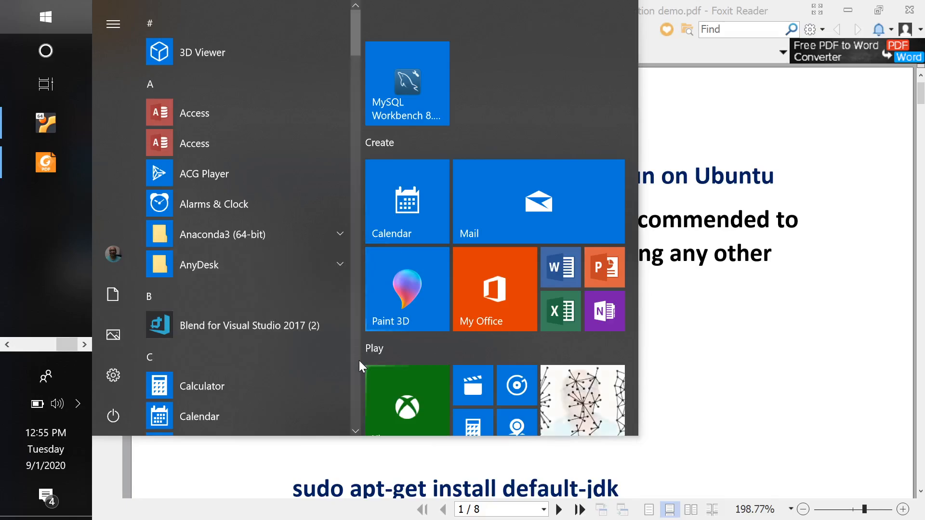
{"action": "scroll", "coordinate": [360, 360], "scroll_direction": "down", "scroll_amount": 5}
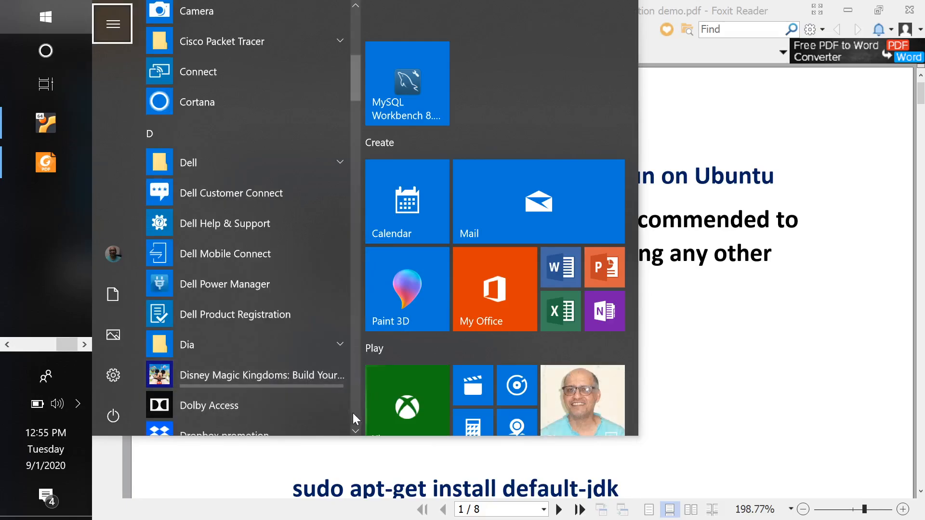
{"action": "scroll", "coordinate": [353, 414], "scroll_direction": "down", "scroll_amount": 5}
{"action": "scroll", "coordinate": [353, 412], "scroll_direction": "down", "scroll_amount": 10}
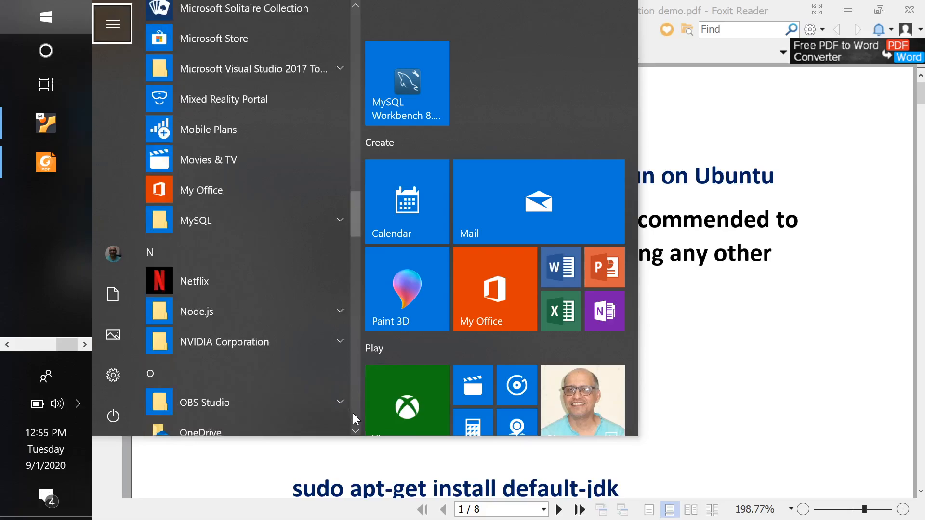
{"action": "scroll", "coordinate": [353, 412], "scroll_direction": "down", "scroll_amount": 8}
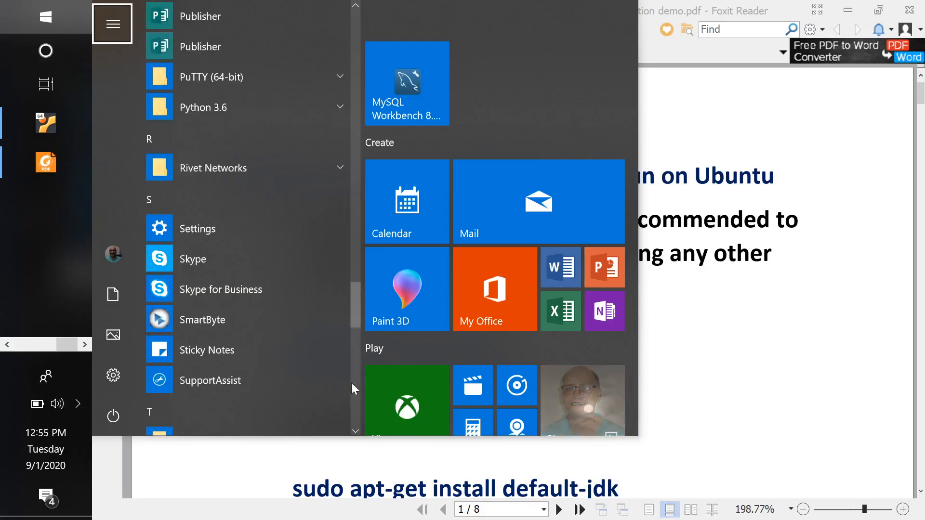
{"action": "scroll", "coordinate": [351, 21], "scroll_direction": "up", "scroll_amount": 12}
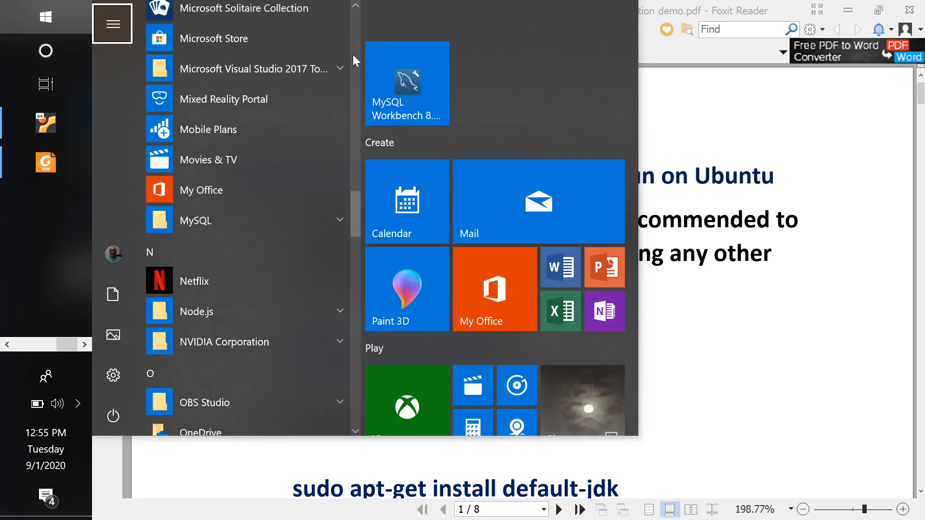
{"action": "scroll", "coordinate": [357, 20], "scroll_direction": "up", "scroll_amount": 15}
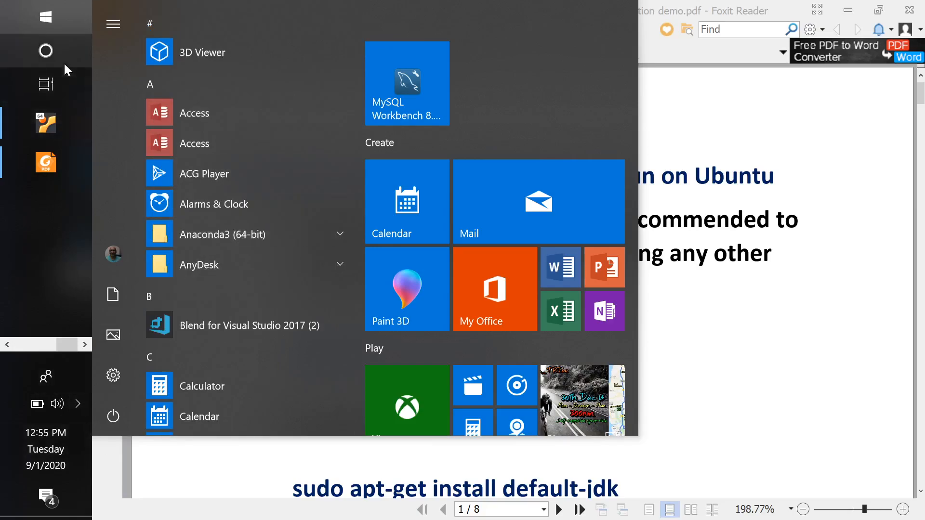
Search the Windows host for cmd, show the Run as administrator option for Command Prompt, and dismiss the search without launching it
{"action": "left_click", "coordinate": [38, 52]}
{"action": "type", "text": "cmd"}
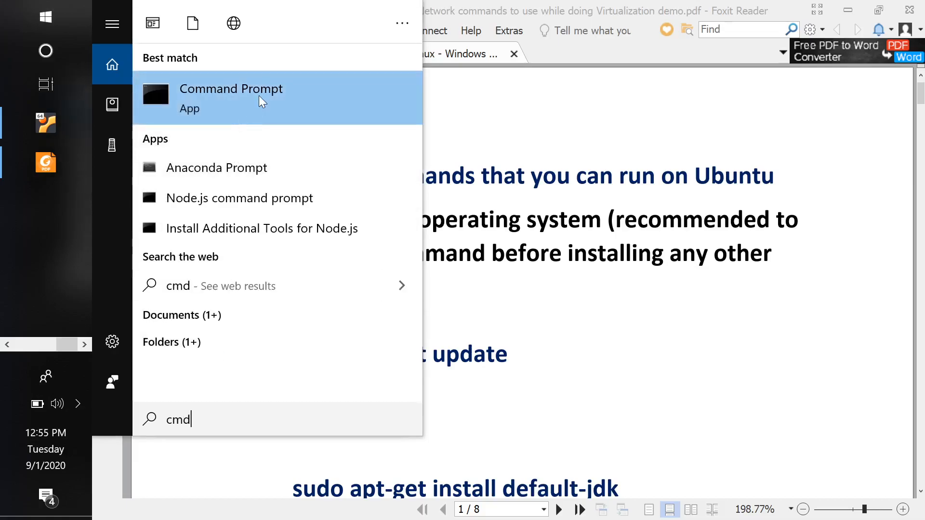
{"action": "right_click", "coordinate": [260, 100]}
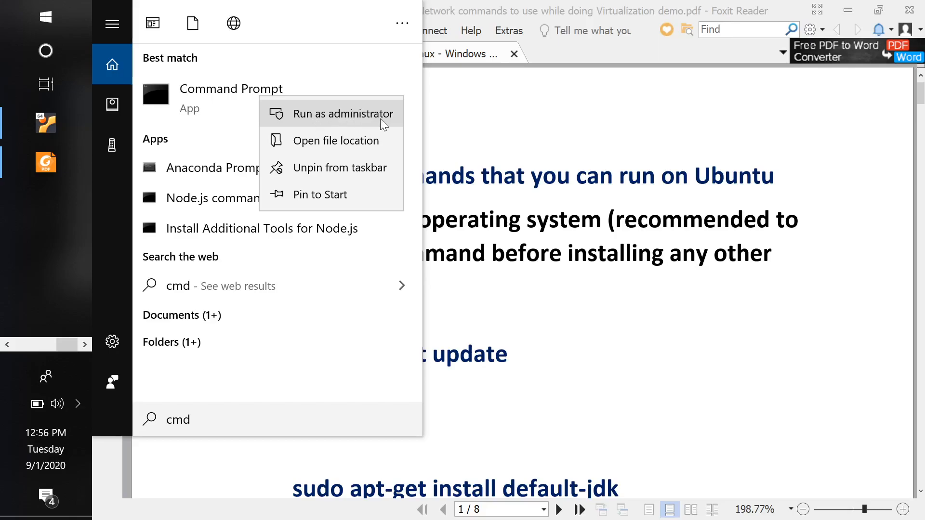
{"action": "left_click", "coordinate": [595, 5]}
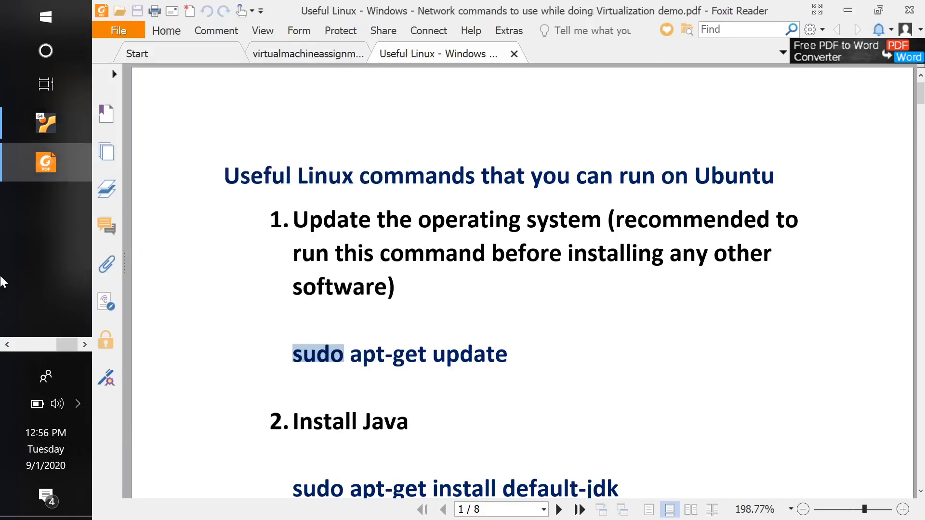
Switch to the Ubuntu VM terminal and try to run sudo apt-get update, supplying the sudo password and keeping the terminal open
{"action": "left_click", "coordinate": [48, 126]}
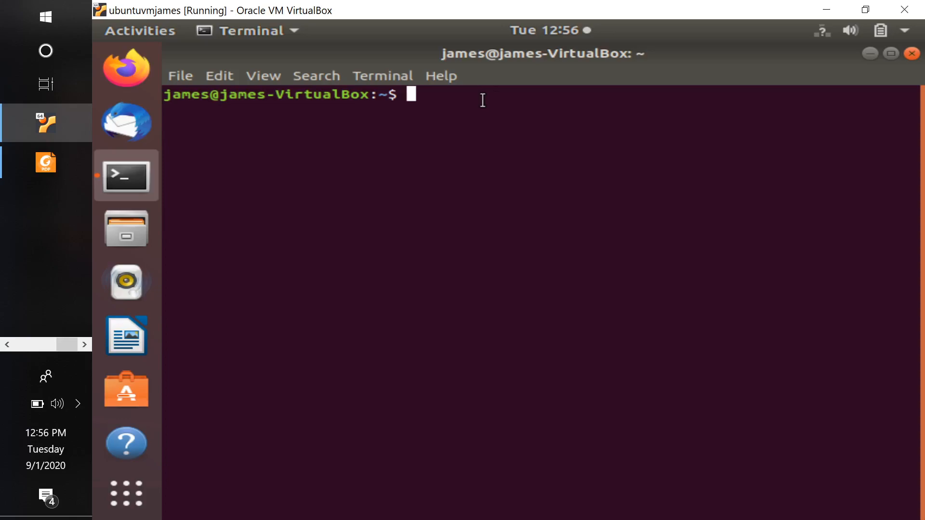
{"action": "type", "text": "sudo "}
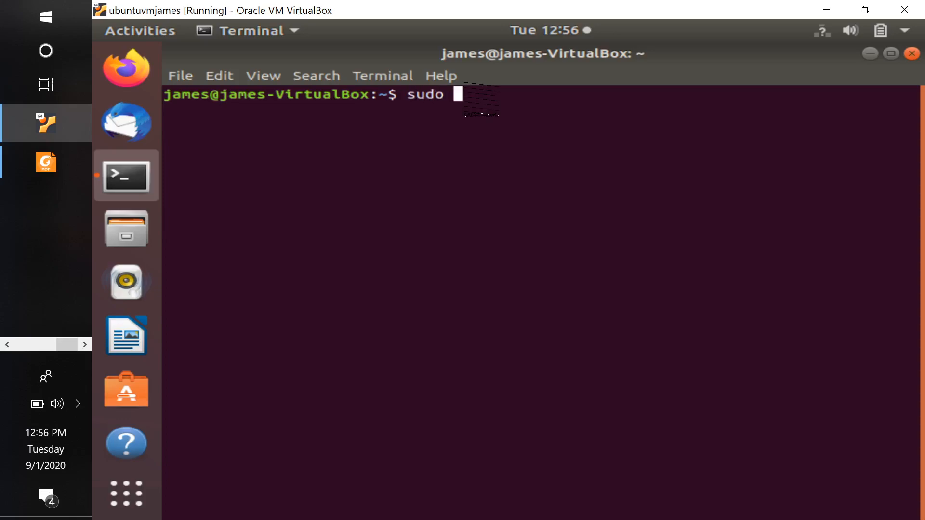
{"action": "type", "text": "apt"}
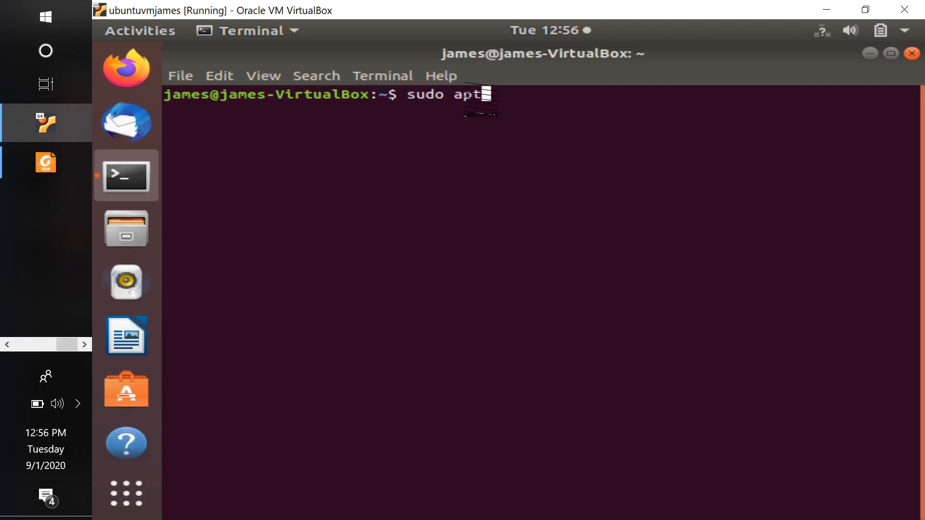
{"action": "type", "text": "-ge"}
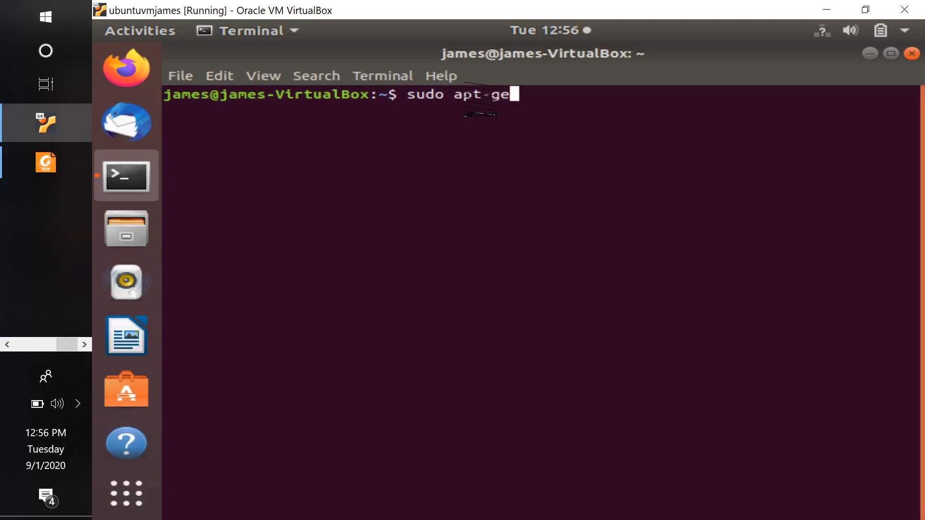
{"action": "type", "text": "t up"}
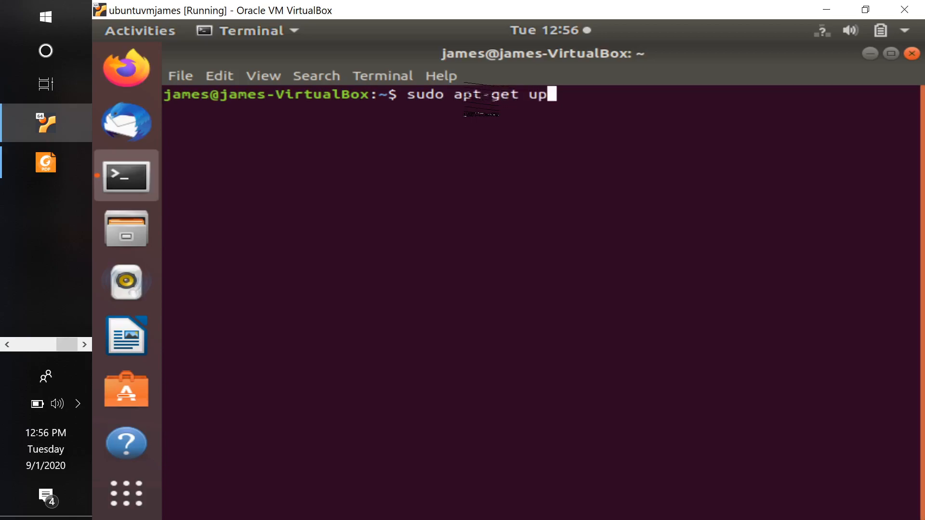
{"action": "type", "text": "date"}
{"action": "key", "text": "Return"}
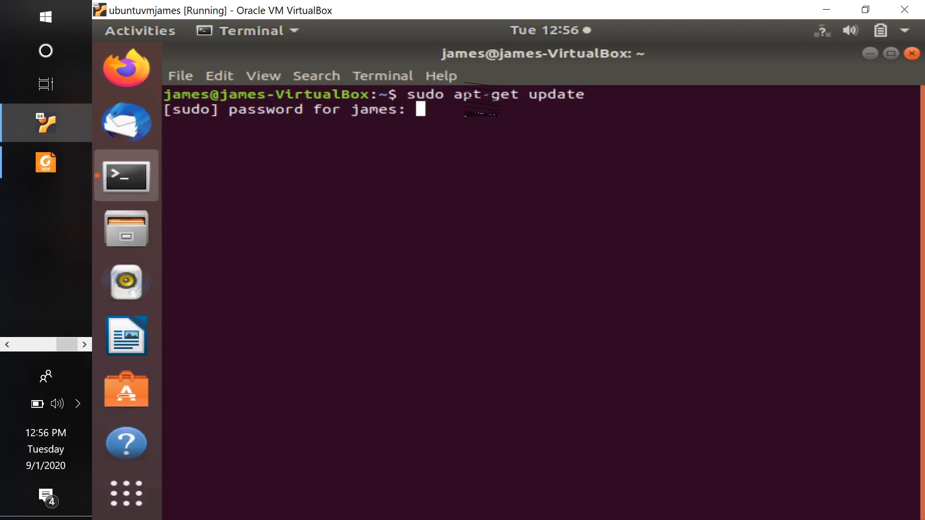
{"action": "key", "text": "Return"}
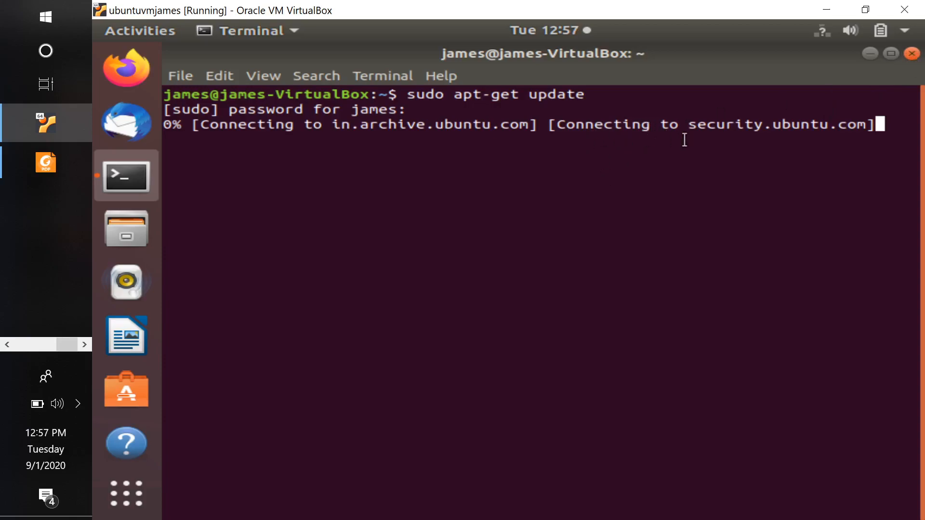
{"action": "left_click", "coordinate": [912, 53]}
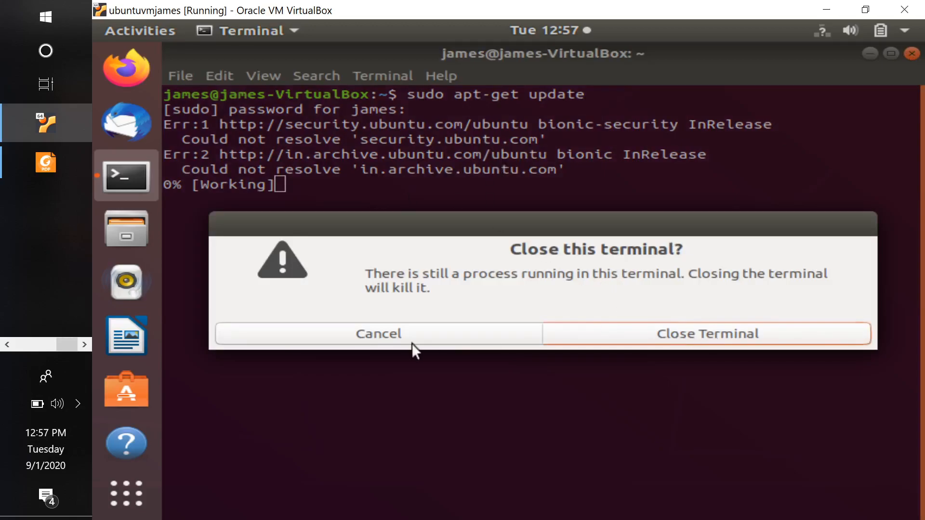
{"action": "left_click", "coordinate": [435, 335]}
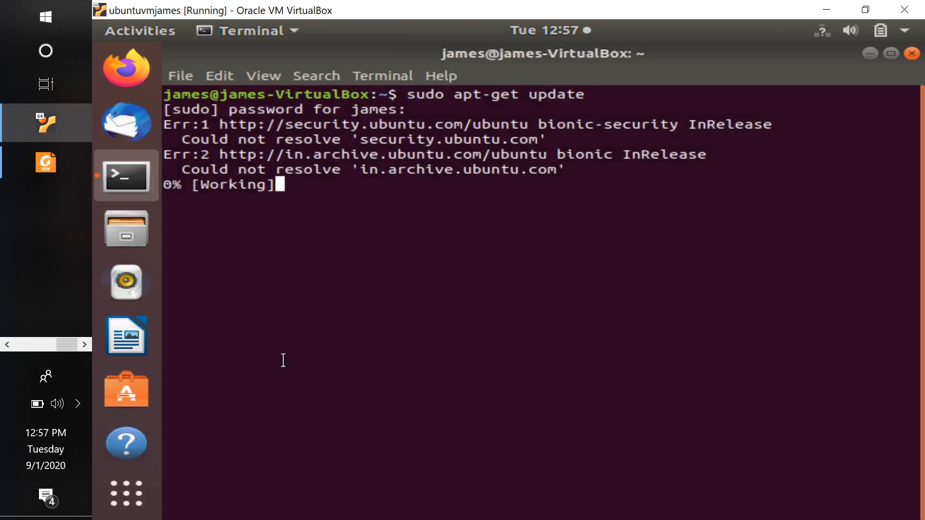
Reconnect the host to the Samsung Galaxy S7 Wi-Fi network with automatic connection enabled, and return to the Ubuntu terminal
{"action": "left_click", "coordinate": [77, 403]}
{"action": "left_click", "coordinate": [113, 417]}
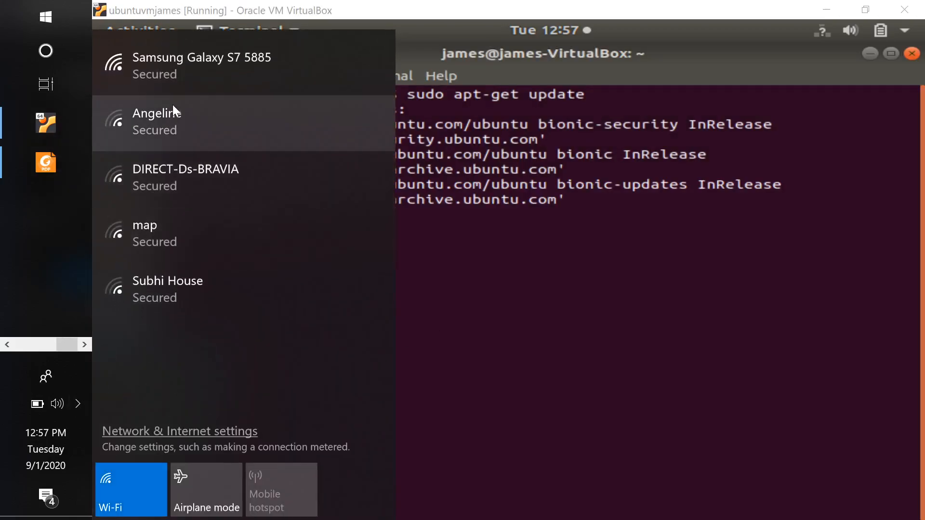
{"action": "left_click", "coordinate": [197, 67]}
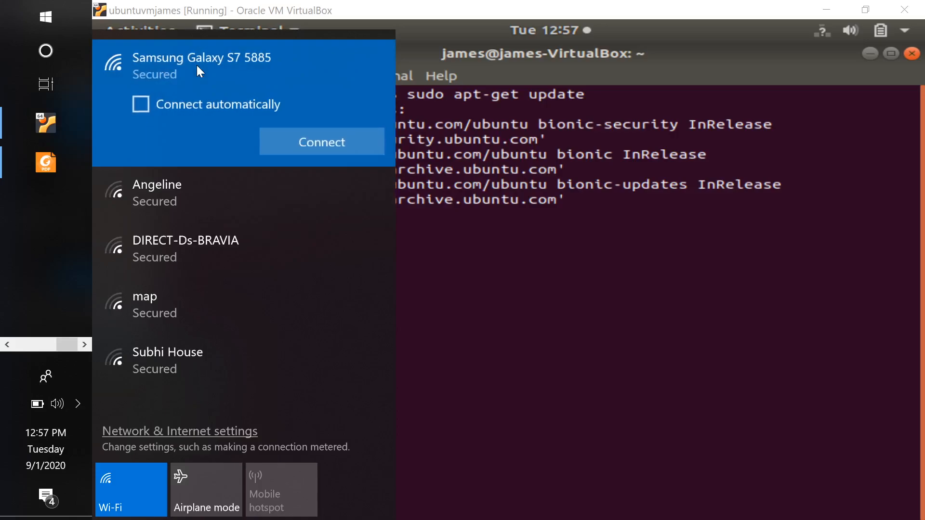
{"action": "left_click", "coordinate": [225, 106]}
{"action": "left_click", "coordinate": [318, 144]}
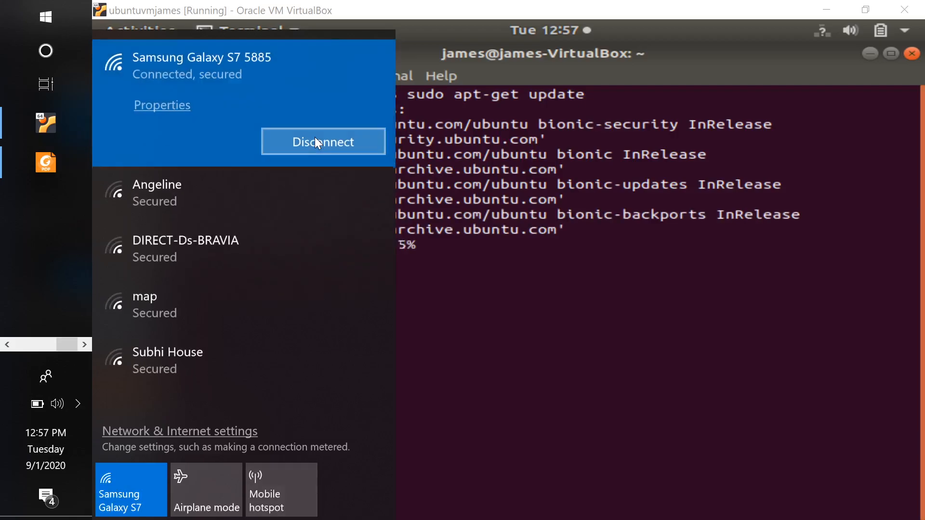
{"action": "left_click", "coordinate": [507, 204]}
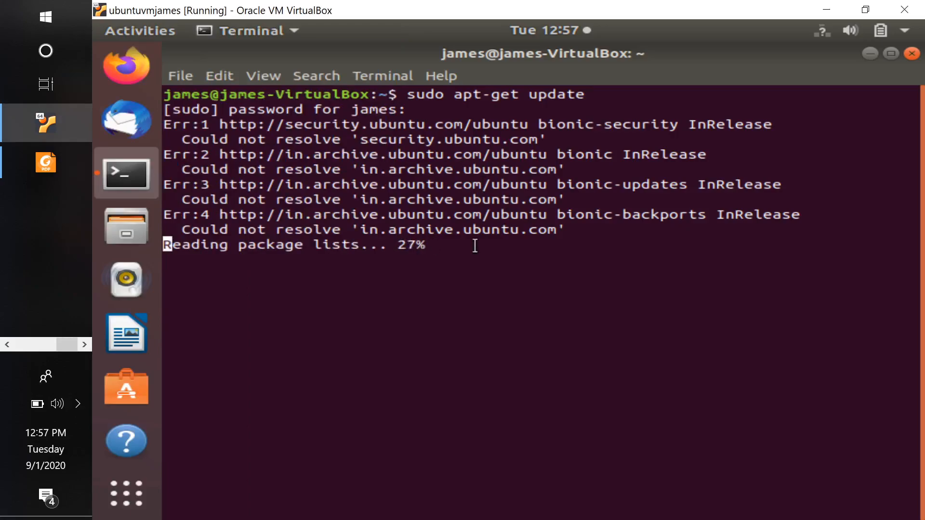
Interrupt the running package update and clear the terminal screen
{"action": "key", "text": "ctrl+c"}
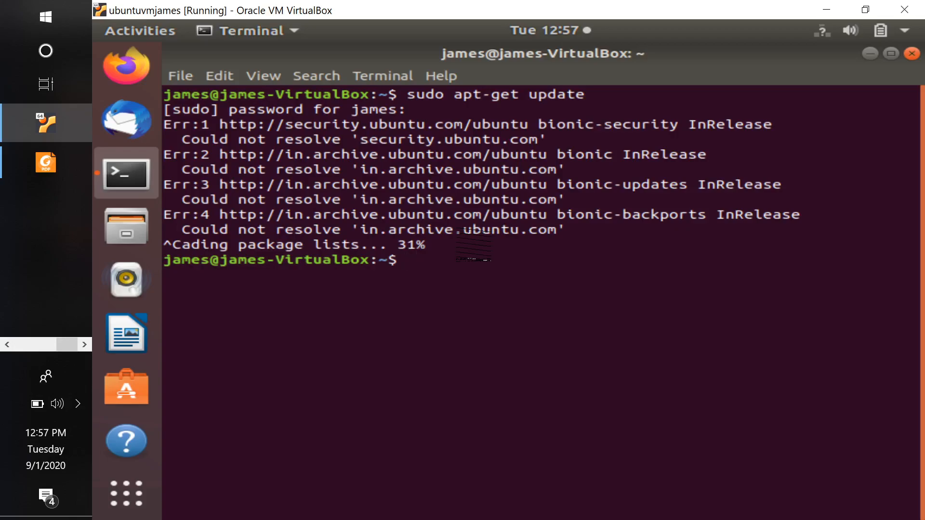
{"action": "type", "text": "clear"}
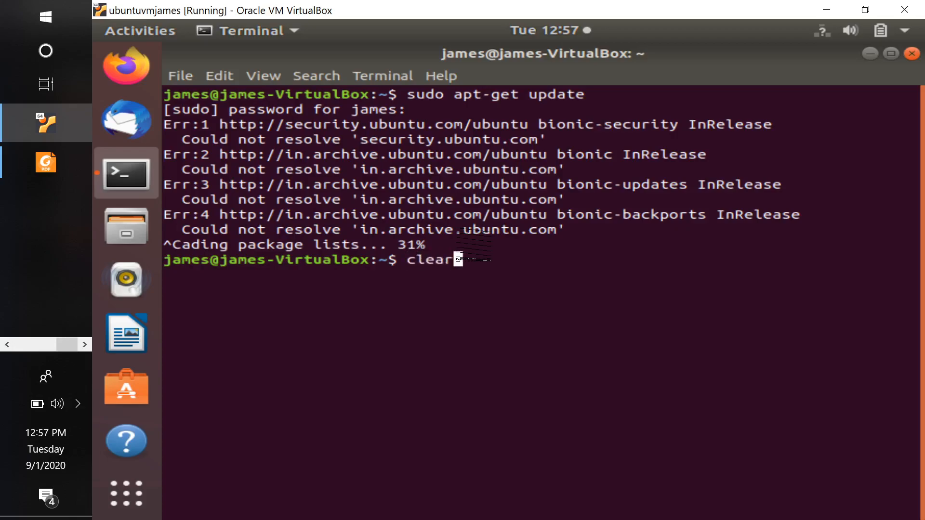
{"action": "key", "text": "Return"}
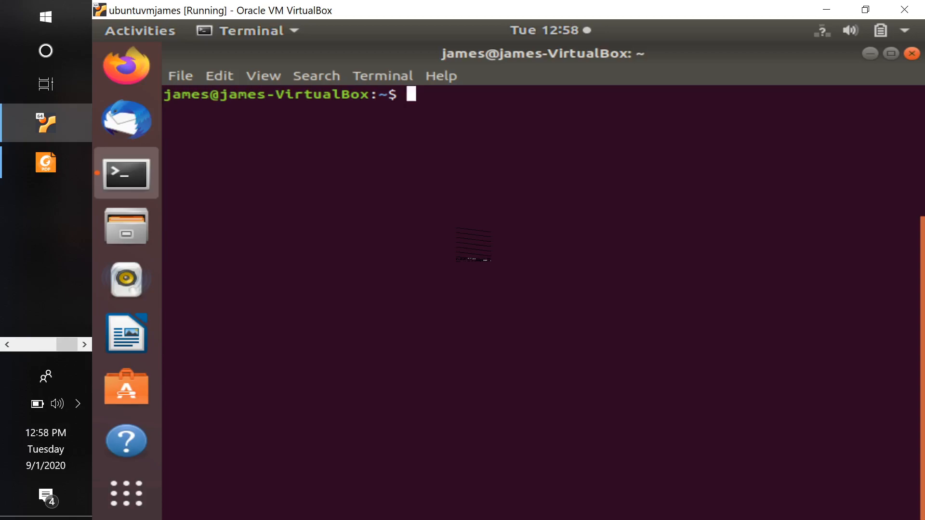
Begin a new terminal command with sudo apt- at the prompt
{"action": "type", "text": "sudo apt-"}
Look up the Java installation command in the Useful Linux PDF in Foxit Reader and return to the Ubuntu VM terminal
{"action": "key", "text": "alt+Tab"}
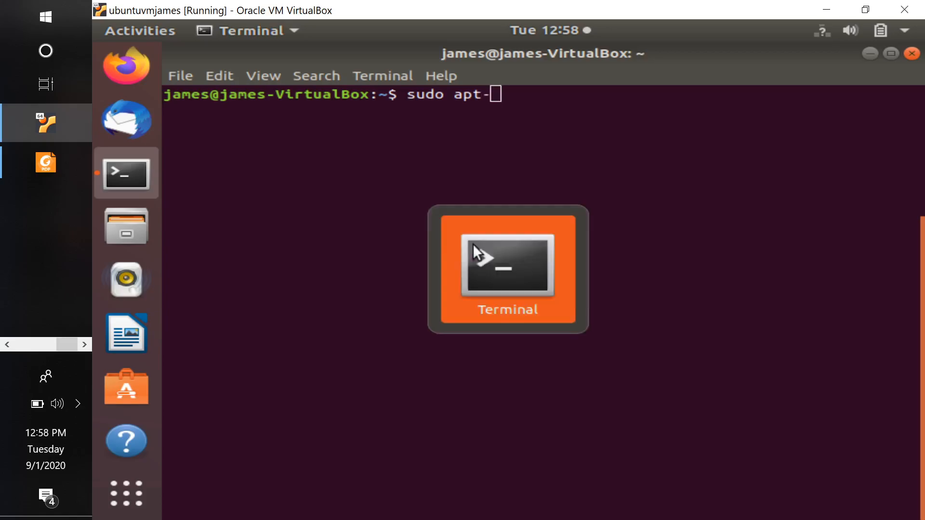
{"action": "left_click", "coordinate": [51, 160]}
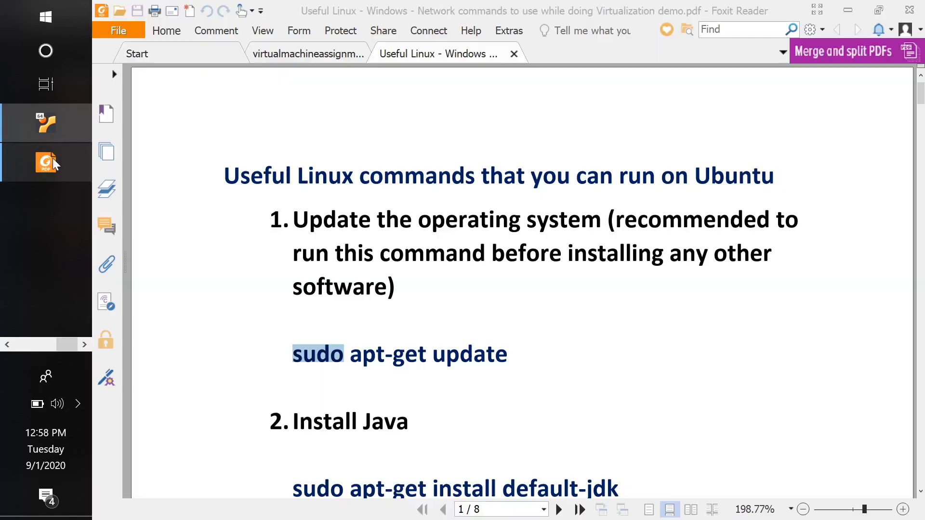
{"action": "left_click", "coordinate": [430, 287]}
{"action": "scroll", "coordinate": [432, 287], "scroll_direction": "down", "scroll_amount": 4}
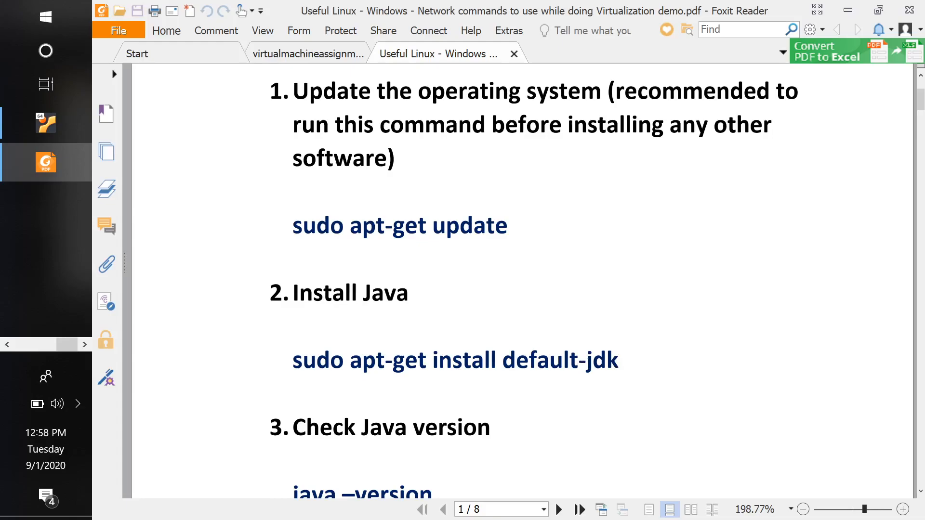
{"action": "key", "text": "alt+Tab"}
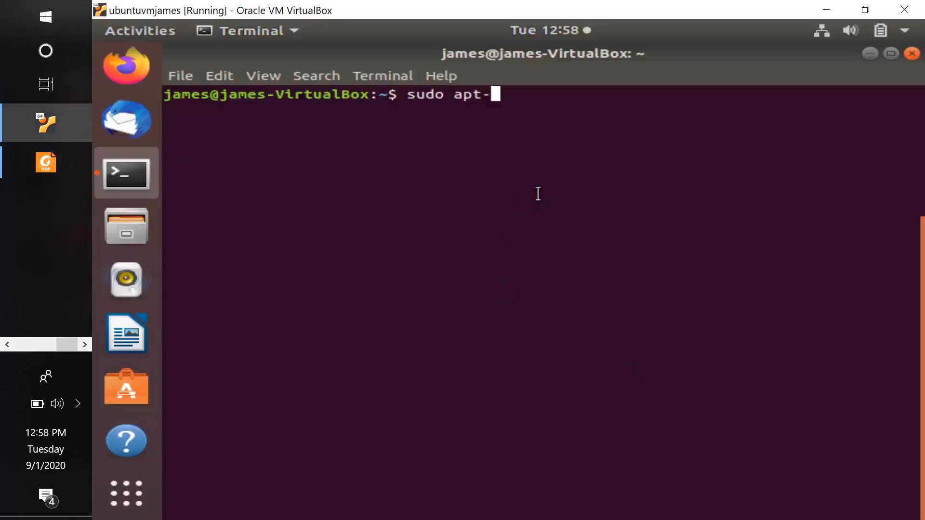
{"action": "left_click", "coordinate": [42, 172]}
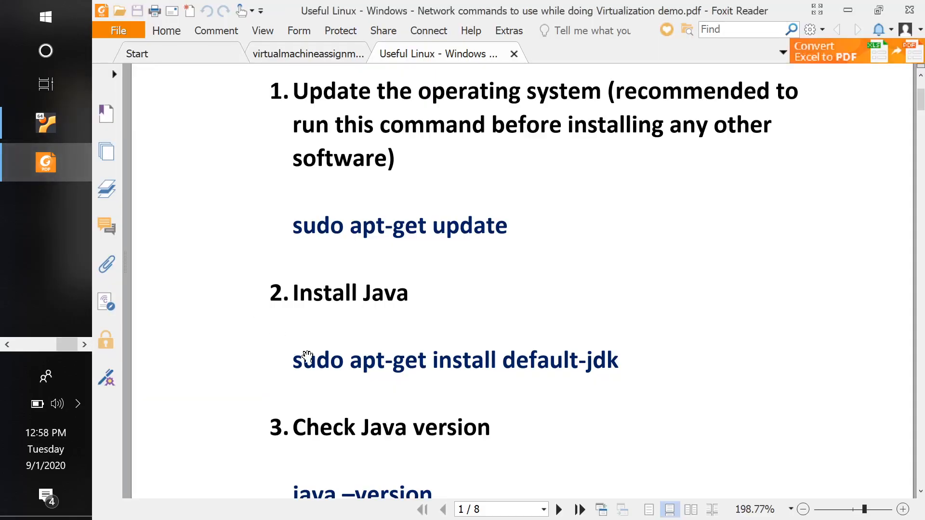
{"action": "key", "text": "alt+Tab"}
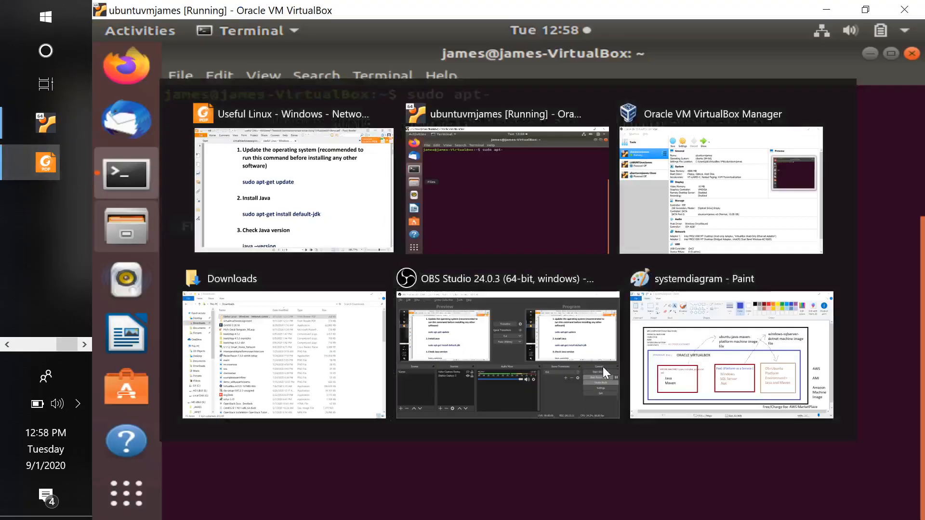
Complete the pending command as sudo apt-get install default-jdk and run it to install Java
{"action": "type", "text": "get"}
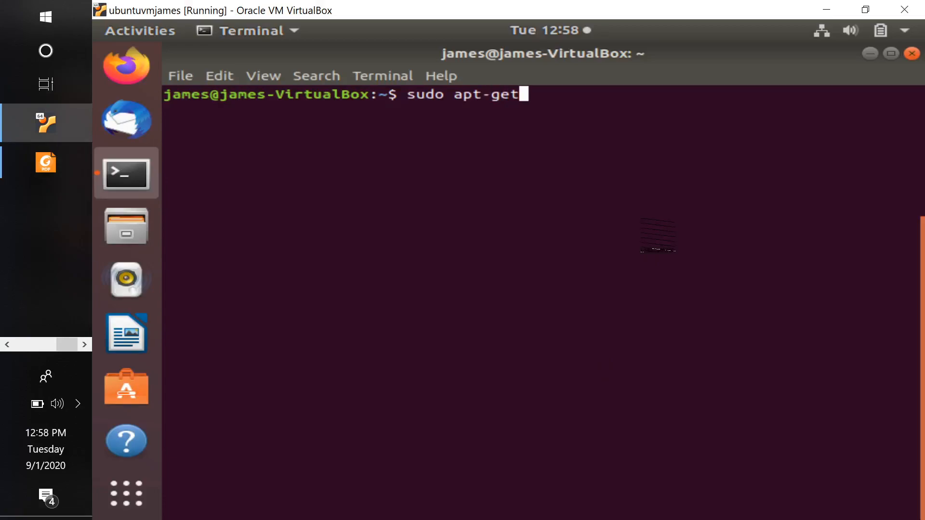
{"action": "type", "text": " ins"}
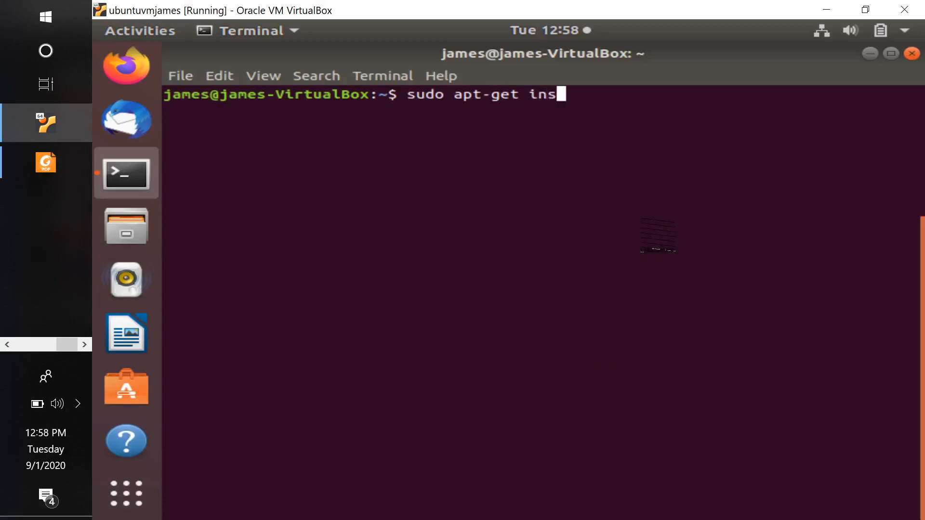
{"action": "type", "text": "tall defau"}
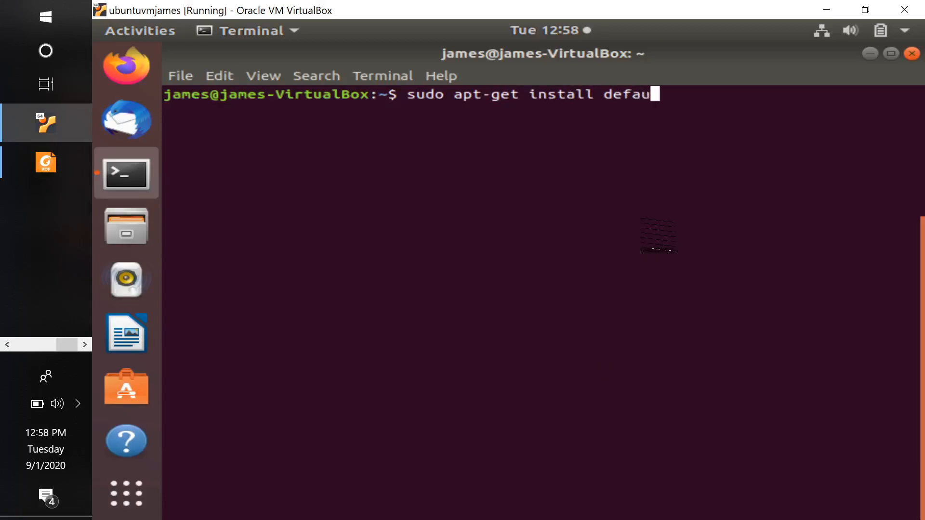
{"action": "type", "text": "lt-jdk"}
{"action": "key", "text": "Return"}
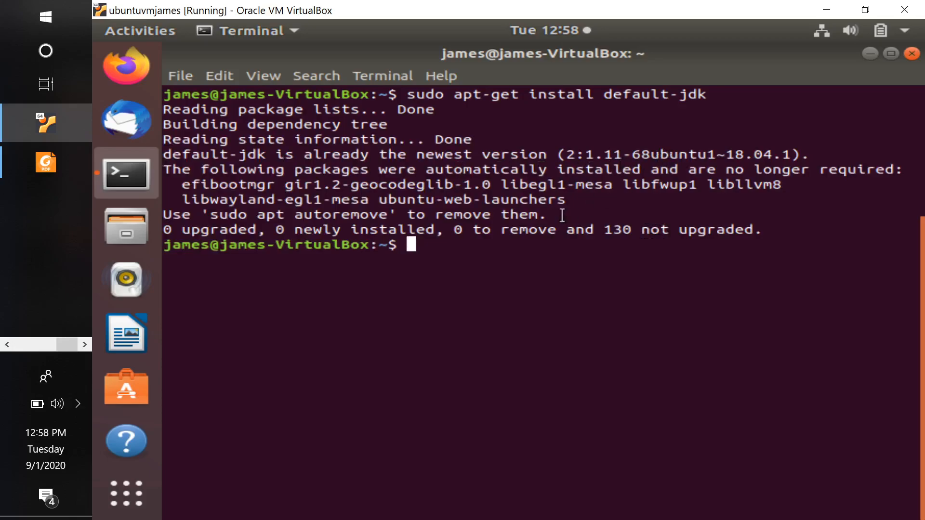
Clear the terminal and check the installed Java version with java -version
{"action": "type", "text": "clear"}
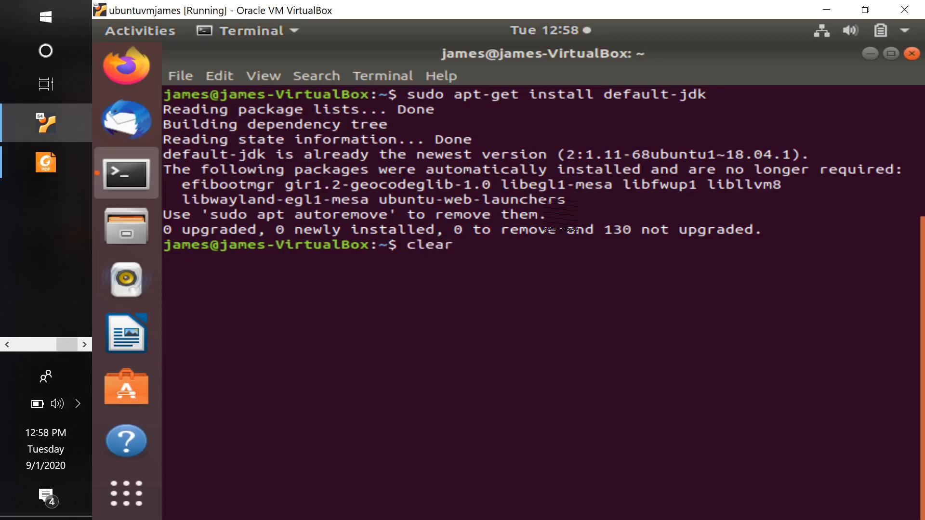
{"action": "key", "text": "Return"}
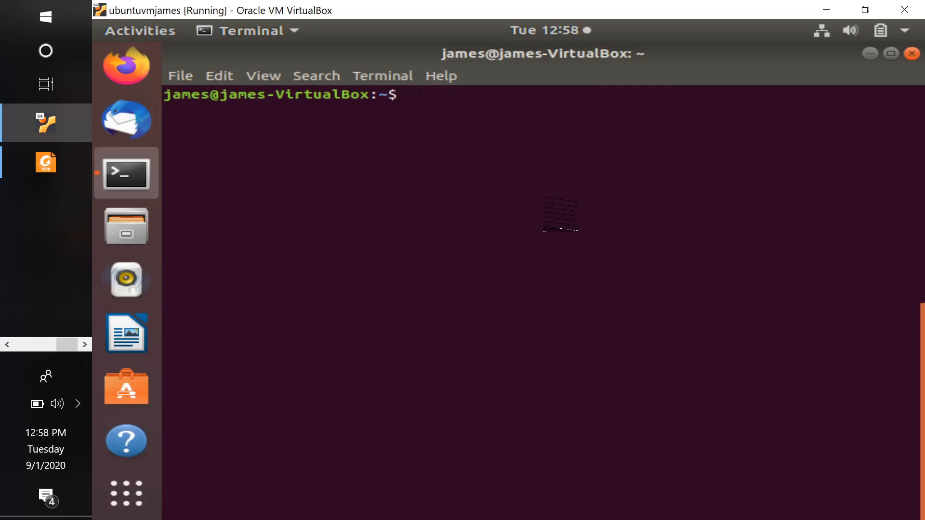
{"action": "type", "text": "java "}
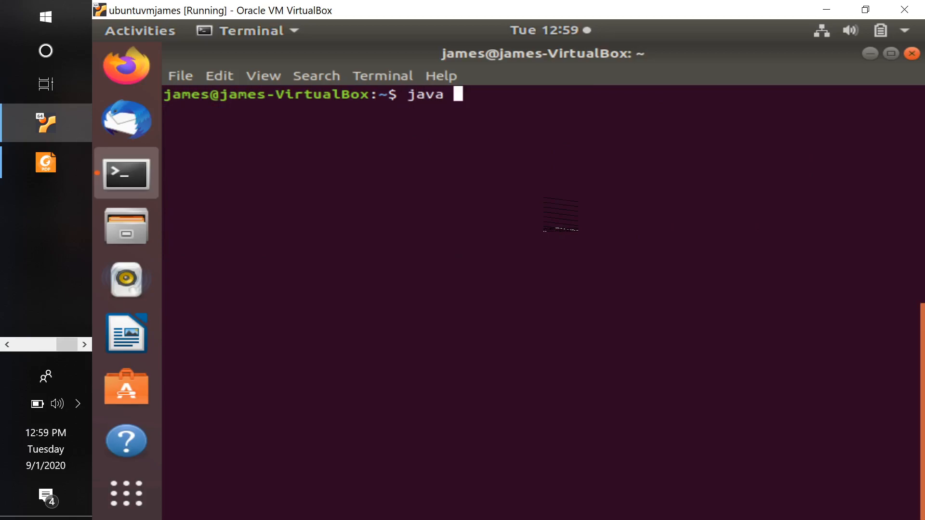
{"action": "type", "text": "-"}
{"action": "type", "text": "version"}
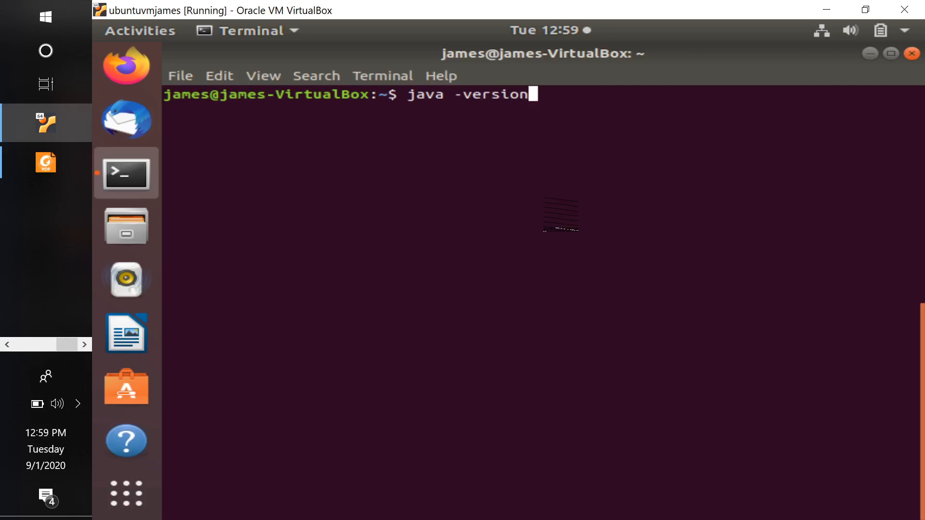
{"action": "key", "text": "Return"}
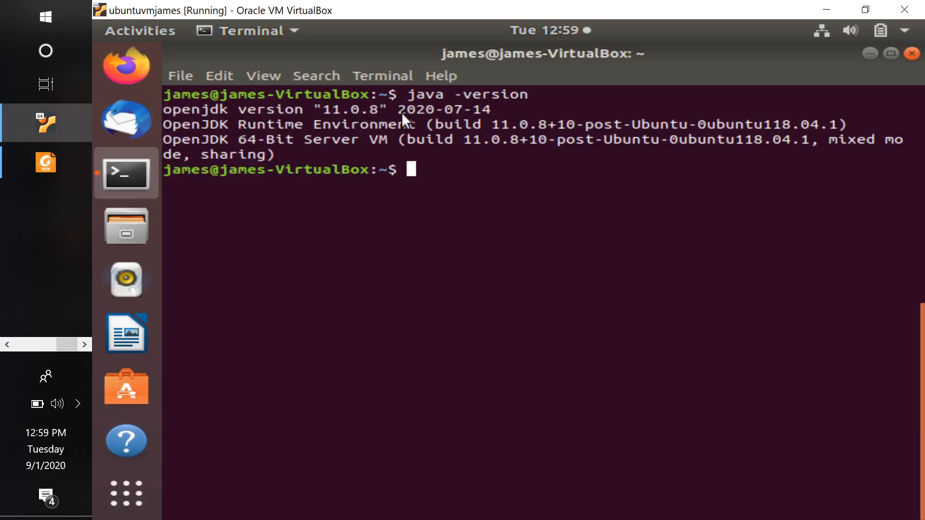
Review the Maven installation and version commands in the Foxit Reader PDF and return to the Ubuntu VM terminal
{"action": "key", "text": "alt+Tab"}
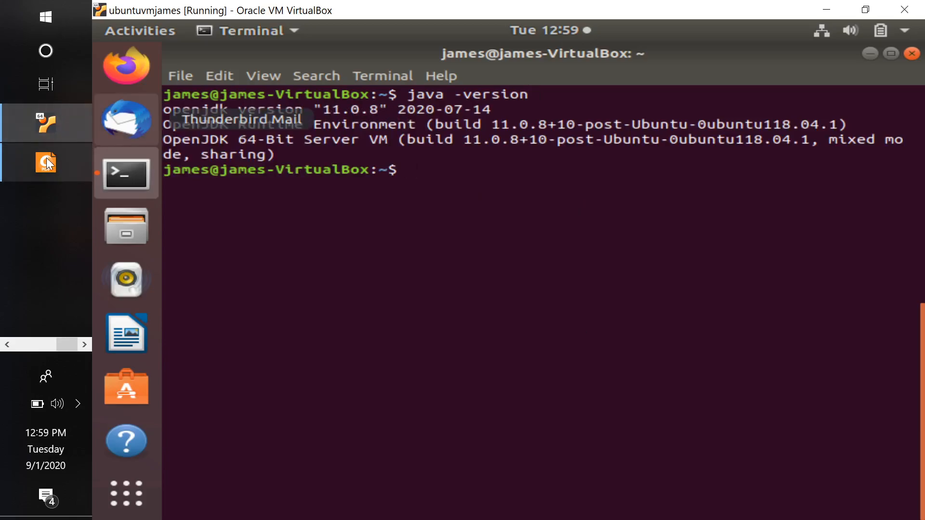
{"action": "left_click", "coordinate": [46, 162]}
{"action": "scroll", "coordinate": [398, 302], "scroll_direction": "down", "scroll_amount": 3}
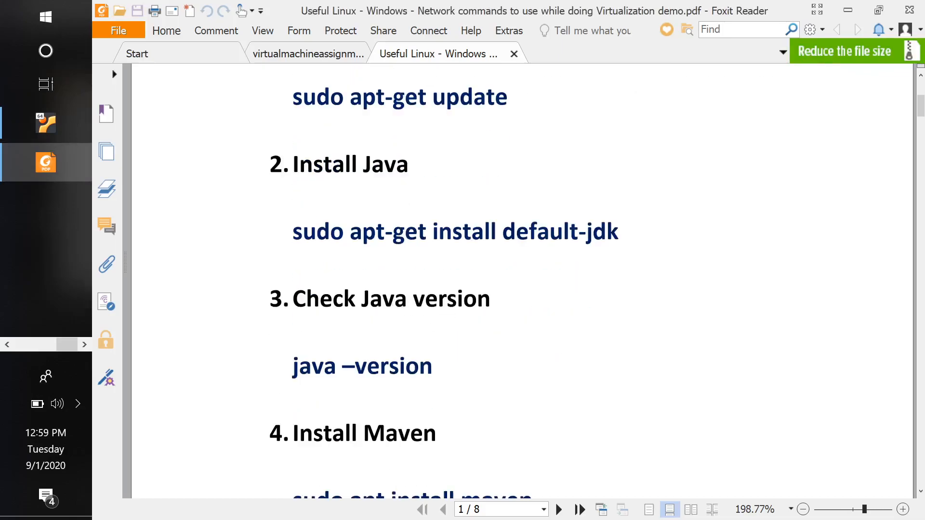
{"action": "scroll", "coordinate": [447, 316], "scroll_direction": "down", "scroll_amount": 2}
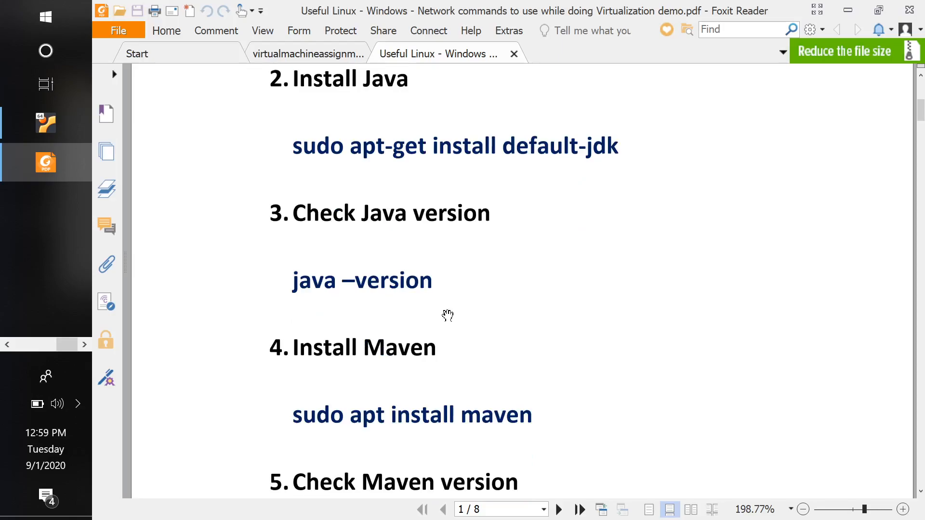
{"action": "scroll", "coordinate": [448, 316], "scroll_direction": "down", "scroll_amount": 3}
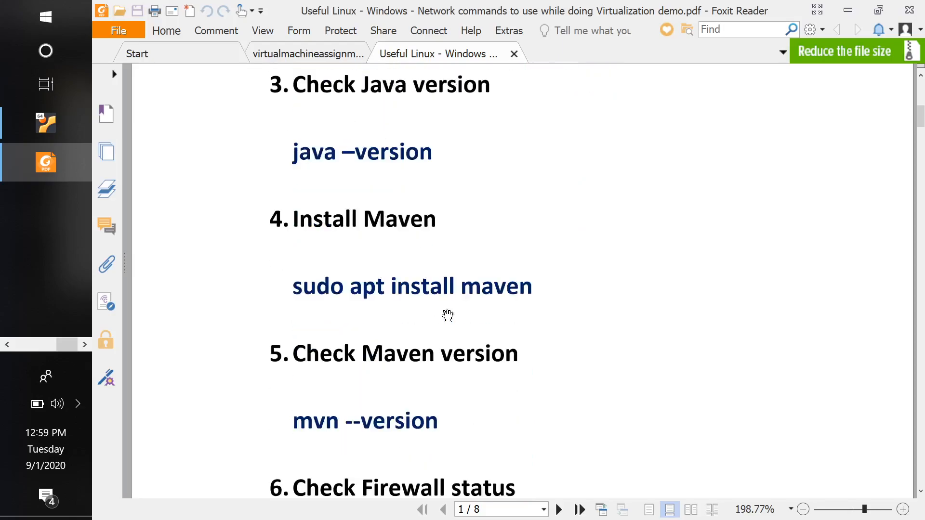
{"action": "scroll", "coordinate": [448, 316], "scroll_direction": "down", "scroll_amount": 1}
{"action": "scroll", "coordinate": [446, 316], "scroll_direction": "up", "scroll_amount": 1}
{"action": "key", "text": "alt+Tab"}
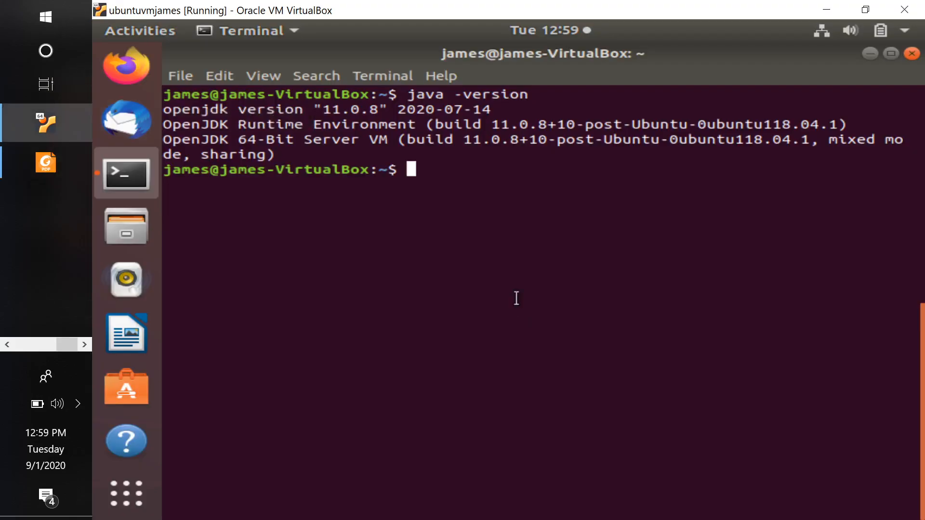
Clear the terminal and install Maven by running sudo apt install maven
{"action": "type", "text": "clear"}
{"action": "key", "text": "Return"}
{"action": "type", "text": "su"}
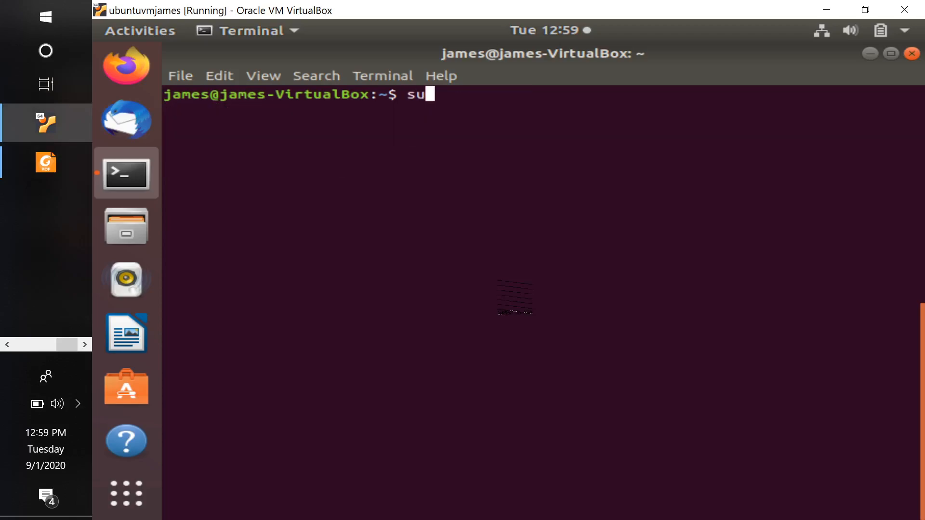
{"action": "type", "text": "do apt-get"}
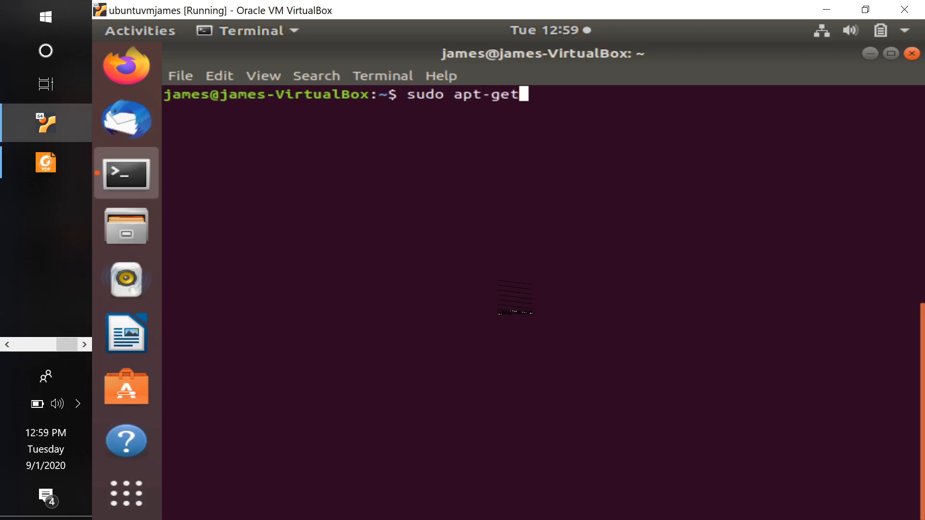
{"action": "key", "text": "BackSpace"}
{"action": "key", "text": "BackSpace"}
{"action": "key", "text": "BackSpace"}
{"action": "key", "text": "BackSpace"}
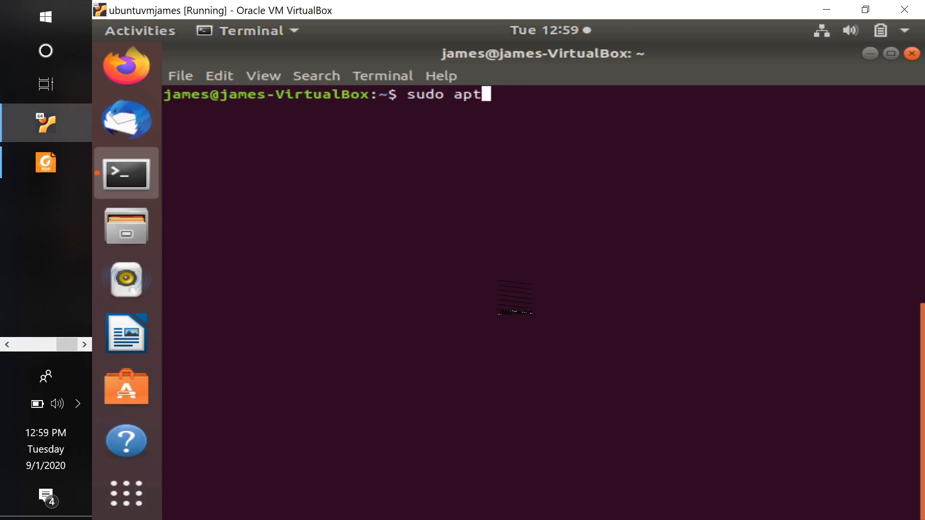
{"action": "type", "text": "install"}
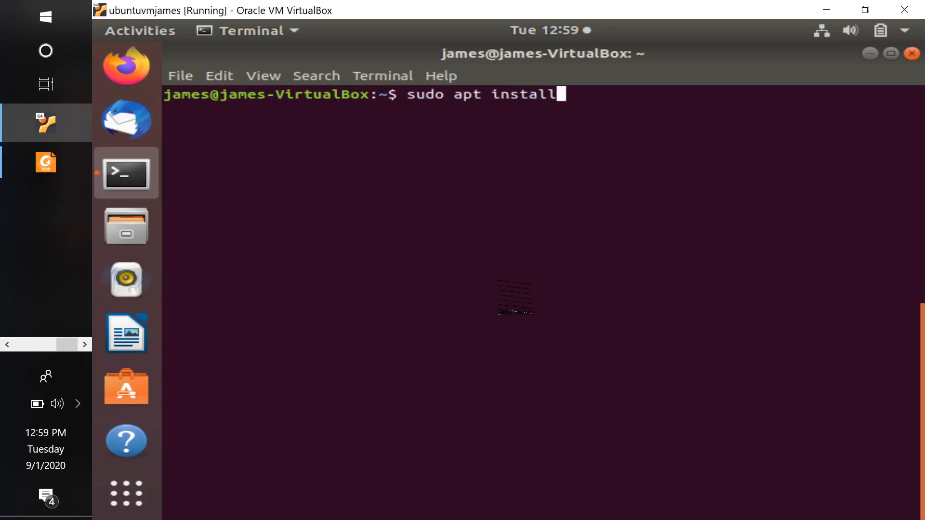
{"action": "type", "text": " maven"}
{"action": "key", "text": "Return"}
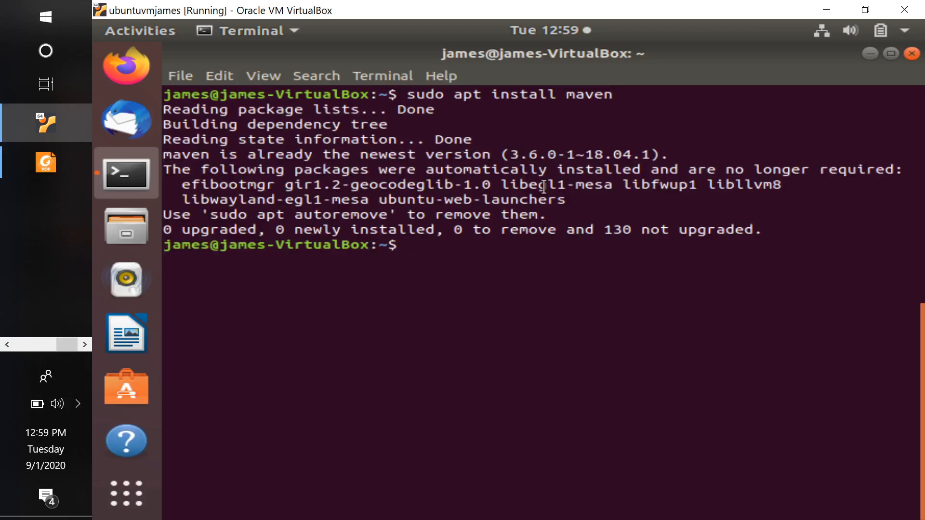
Clear the terminal and check the installed Maven version with mvn --version
{"action": "type", "text": "clear"}
{"action": "key", "text": "Return"}
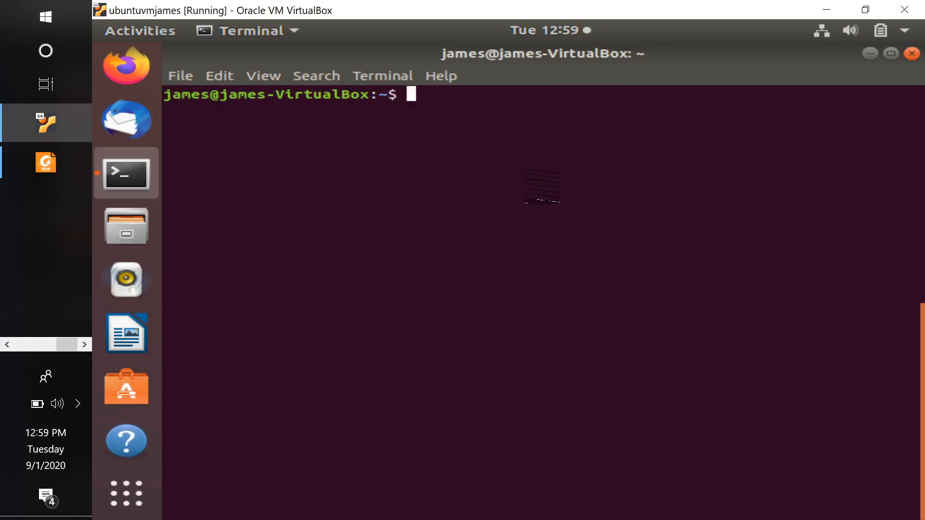
{"action": "type", "text": "mvn --version"}
{"action": "key", "text": "Return"}
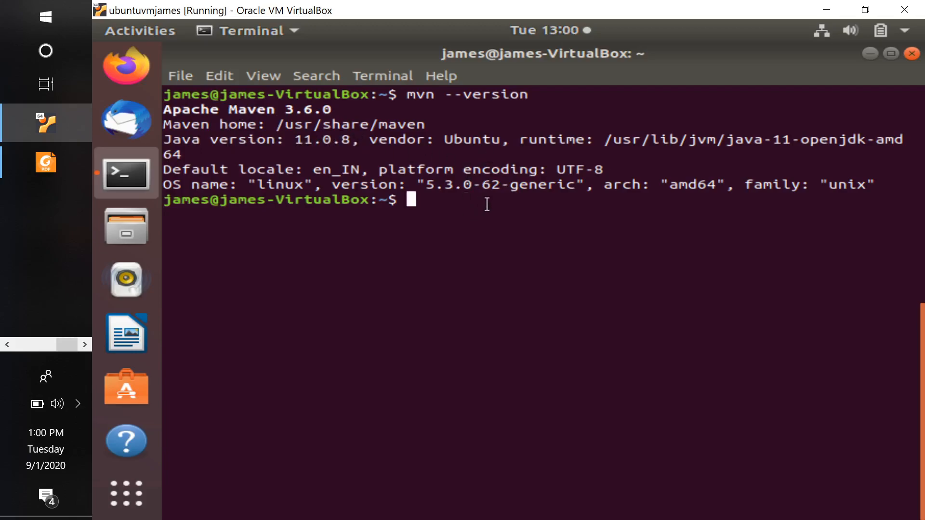
Close the terminal window and power off the Ubuntu virtual machine
{"action": "left_click", "coordinate": [912, 54]}
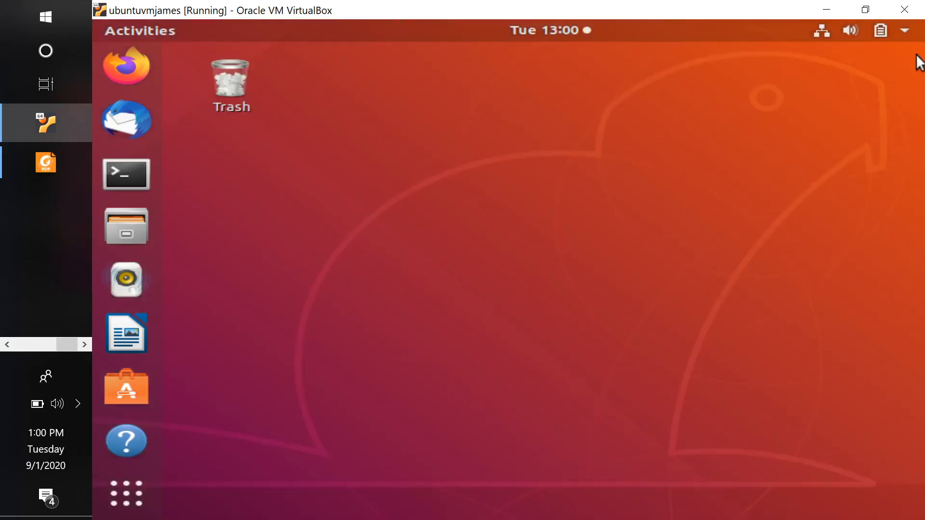
{"action": "left_click", "coordinate": [907, 30]}
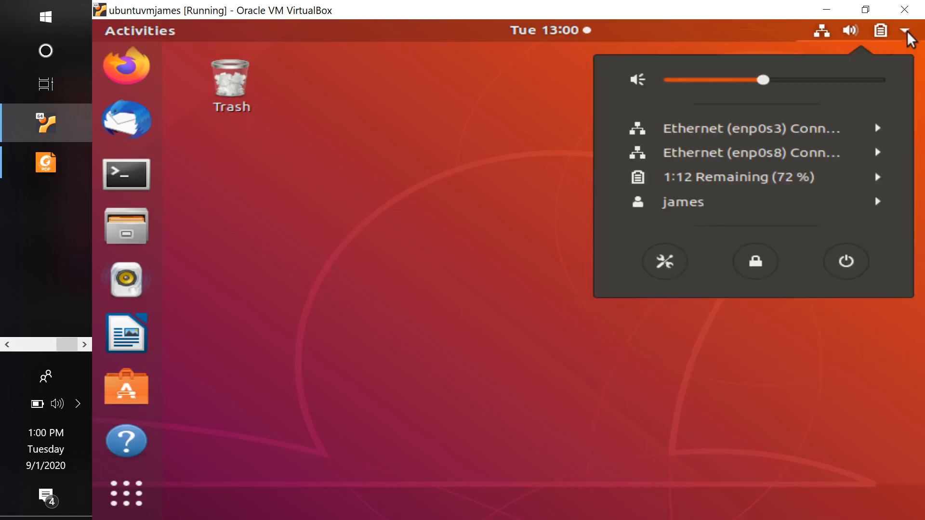
{"action": "left_click", "coordinate": [842, 264]}
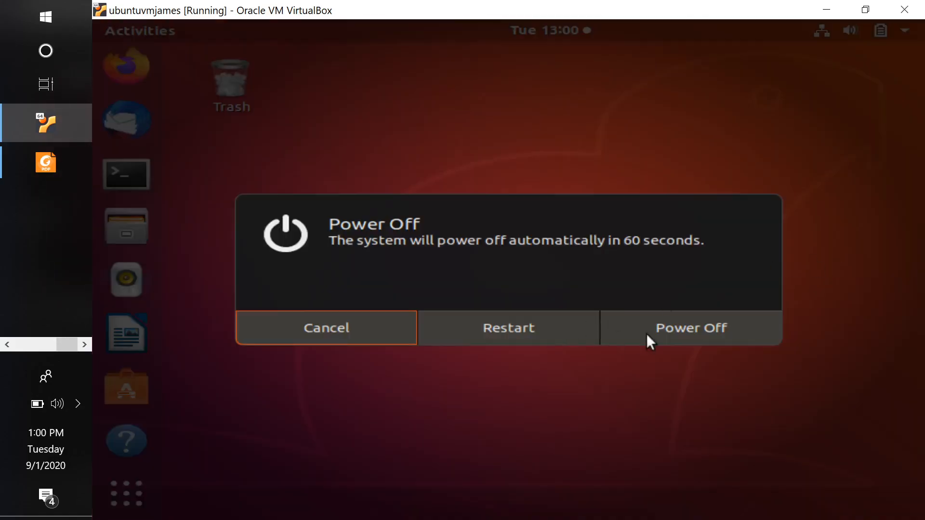
{"action": "left_click", "coordinate": [684, 320]}
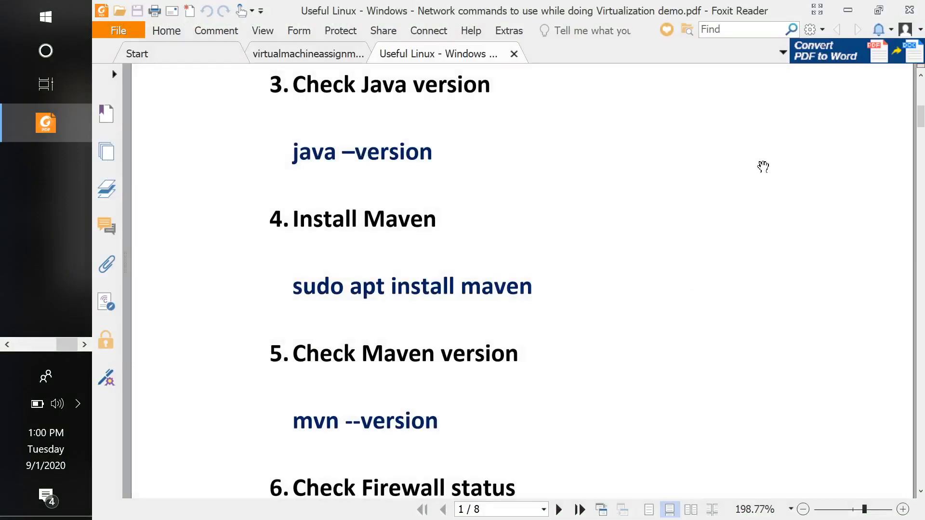
Switch to Oracle VM VirtualBox Manager and view the available actions for the first Ubuntu machine in the list, choosing none
{"action": "key", "text": "alt+Tab"}
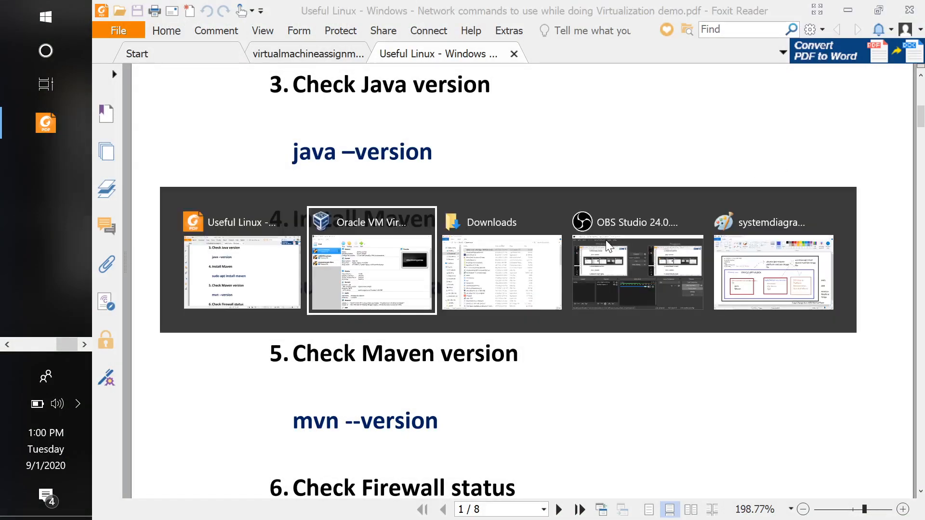
{"action": "key", "text": "alt+Tab"}
{"action": "key", "text": "alt+Tab"}
{"action": "key", "text": "alt+Tab"}
{"action": "key", "text": "alt+Tab"}
{"action": "key", "text": "alt+Tab"}
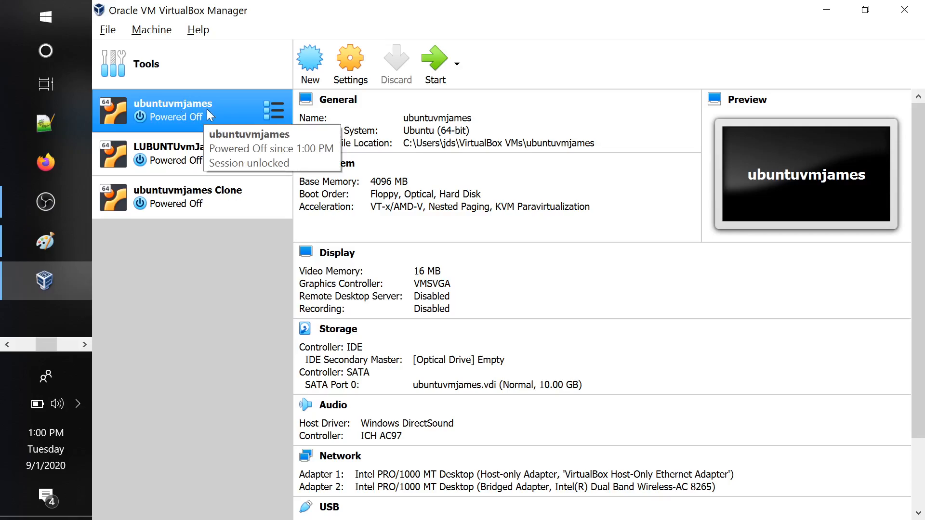
{"action": "right_click", "coordinate": [207, 109]}
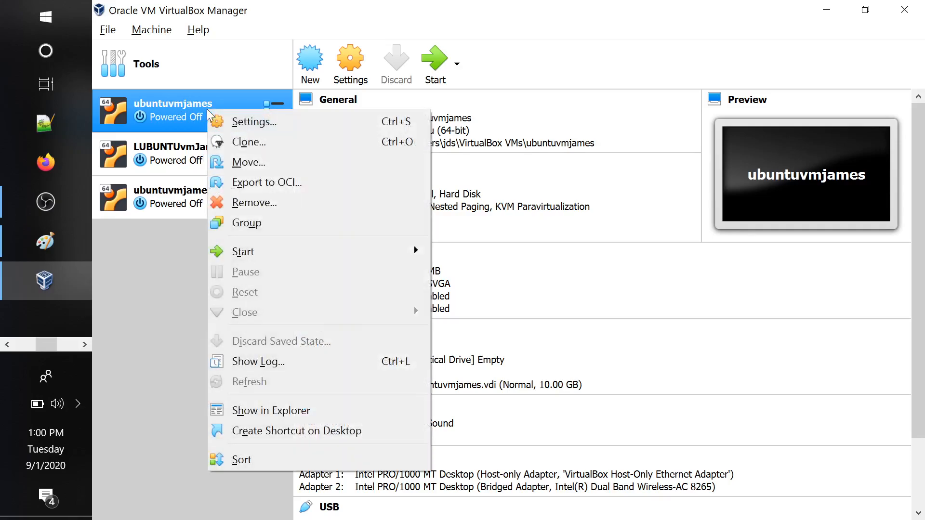
{"action": "left_click", "coordinate": [160, 98]}
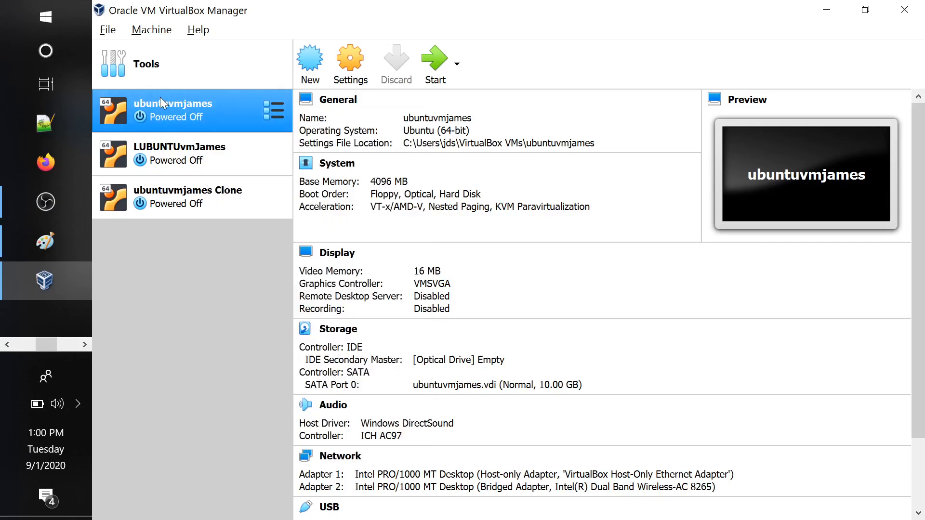
Start cloning the first Ubuntu machine in the list and name the new machine ubuntu-java-maven-machine-image
{"action": "right_click", "coordinate": [207, 106]}
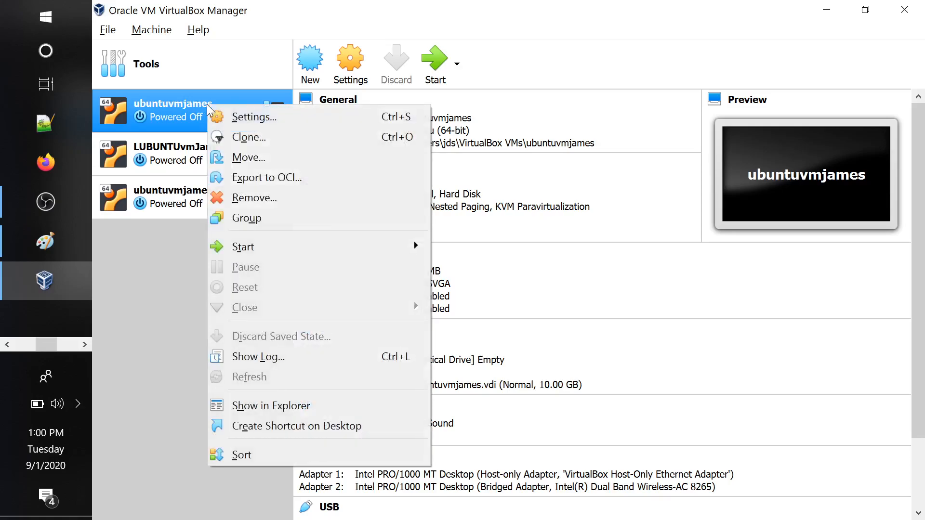
{"action": "left_click", "coordinate": [262, 140]}
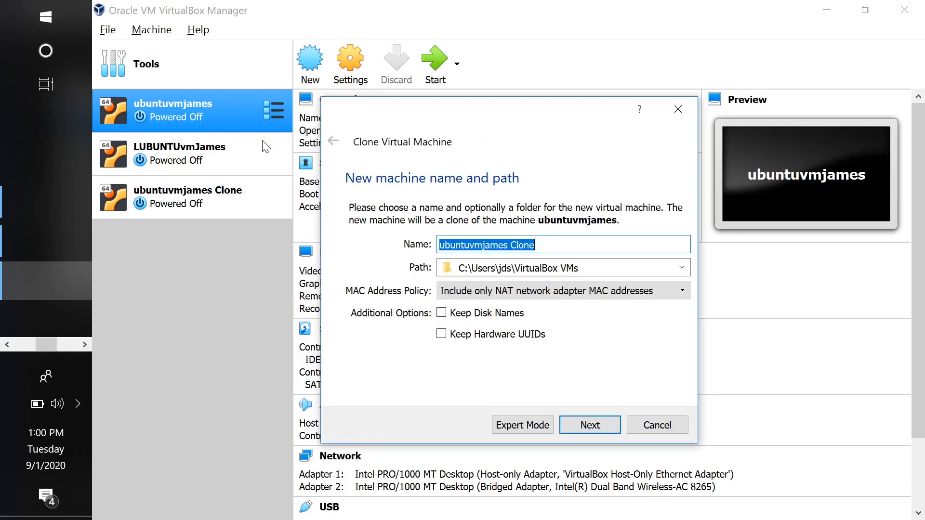
{"action": "left_click", "coordinate": [444, 246]}
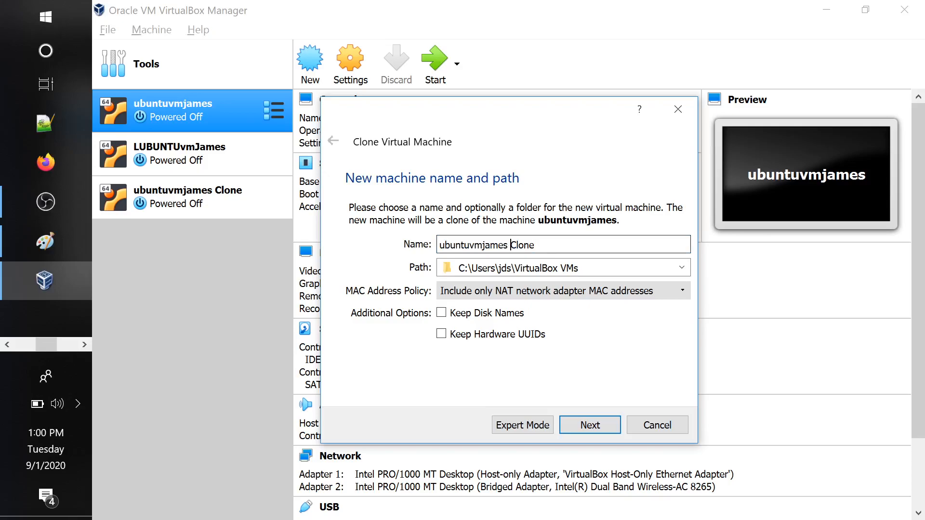
{"action": "left_click_drag", "start_coordinate": [509, 245], "coordinate": [535, 245]}
{"action": "left_click", "coordinate": [536, 245]}
{"action": "key", "text": "ctrl+a"}
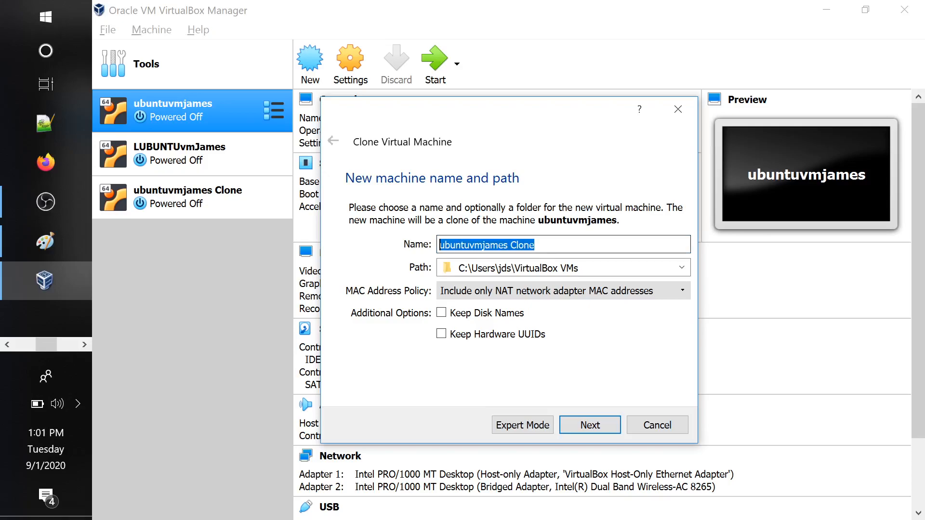
{"action": "type", "text": "ubunu"}
{"action": "key", "text": "BackSpace"}
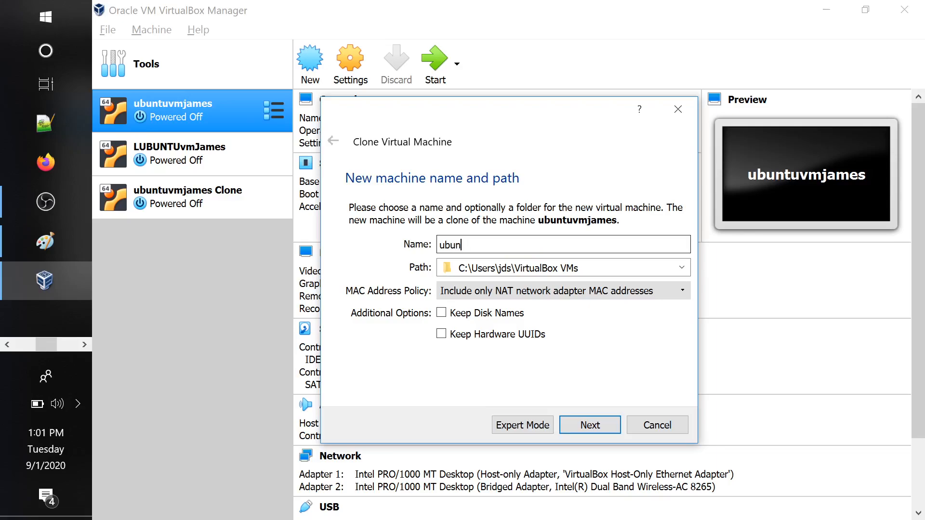
{"action": "type", "text": "tu-java-aven"}
{"action": "key", "text": "BackSpace"}
{"action": "key", "text": "BackSpace"}
{"action": "key", "text": "BackSpace"}
{"action": "type", "text": "maven-machineim"}
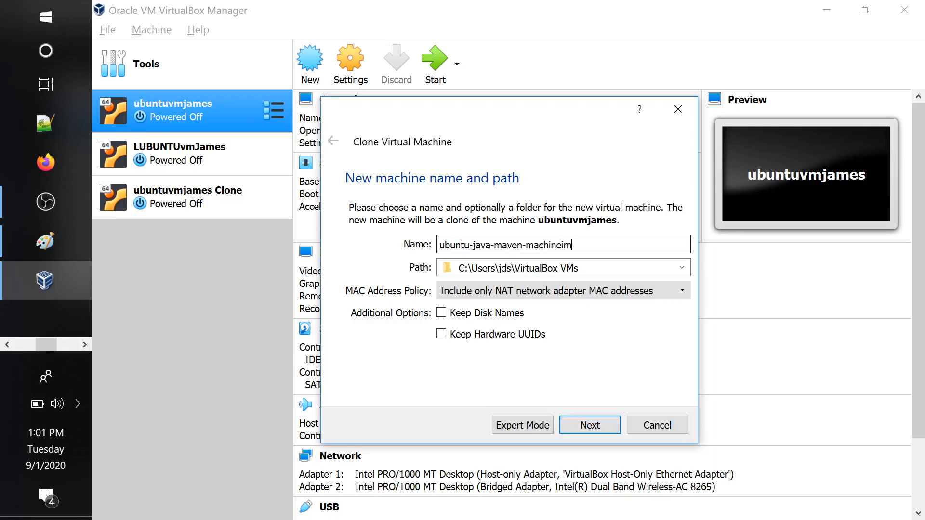
{"action": "key", "text": "BackSpace"}
{"action": "key", "text": "BackSpace"}
{"action": "type", "text": "-image"}
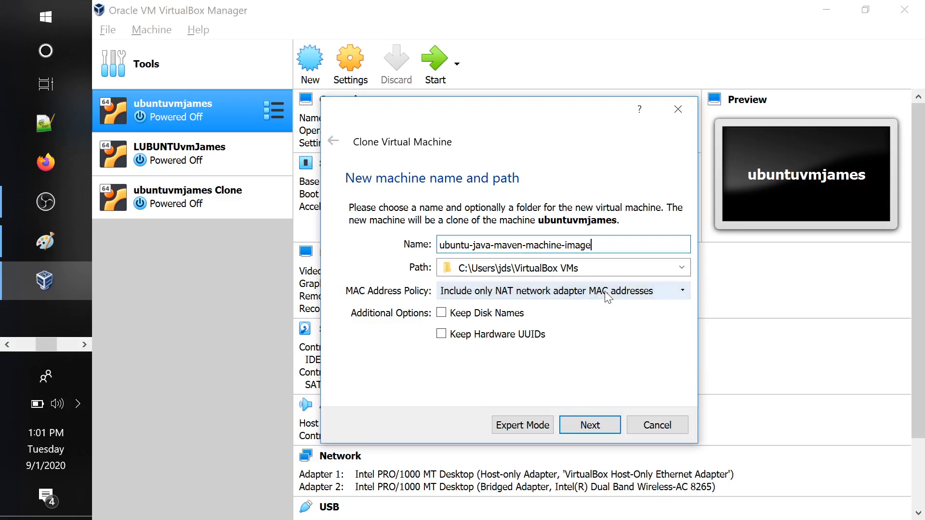
Set the clone's MAC address policy to include all network adapter MAC addresses and create it as a full clone
{"action": "left_click", "coordinate": [666, 293]}
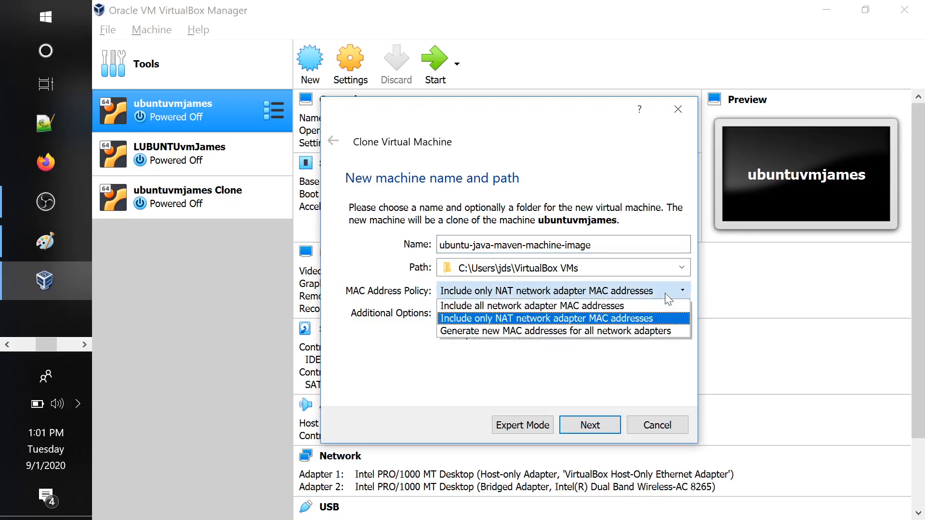
{"action": "left_click", "coordinate": [577, 308]}
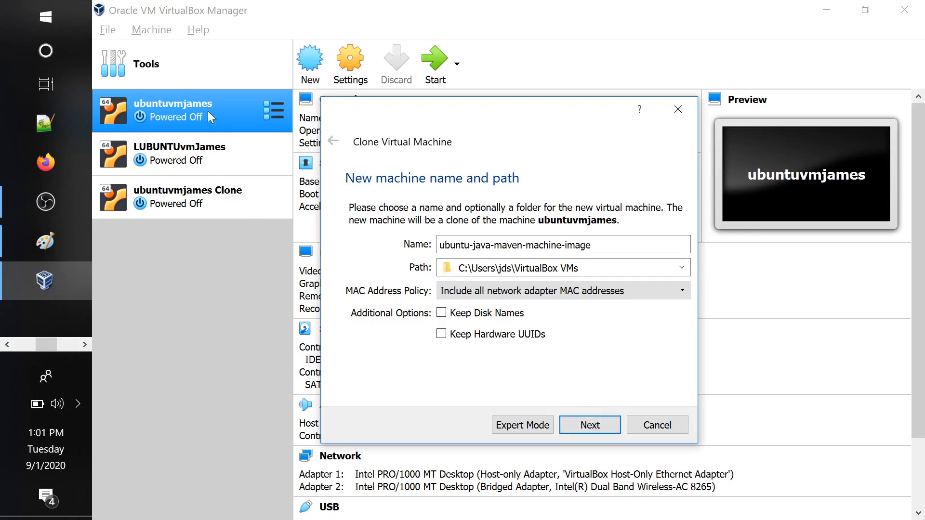
{"action": "left_click", "coordinate": [591, 430]}
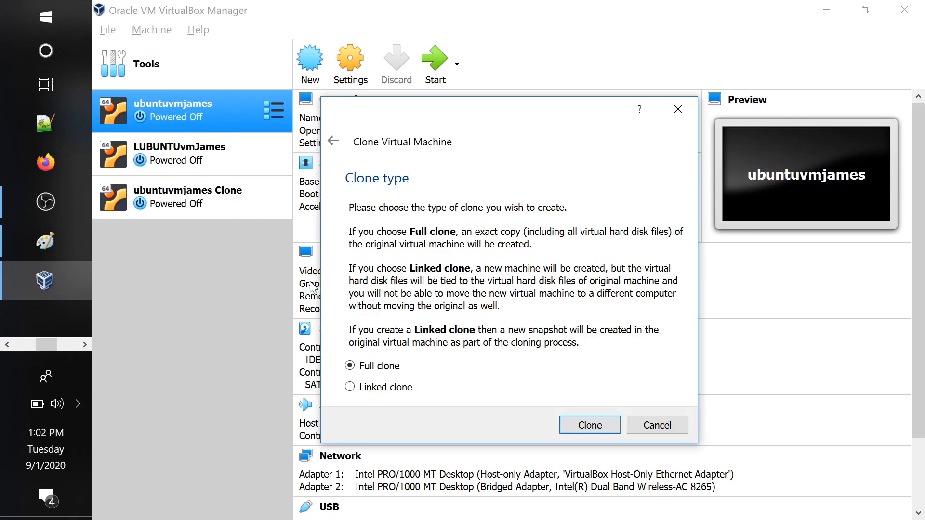
{"action": "left_click", "coordinate": [586, 428]}
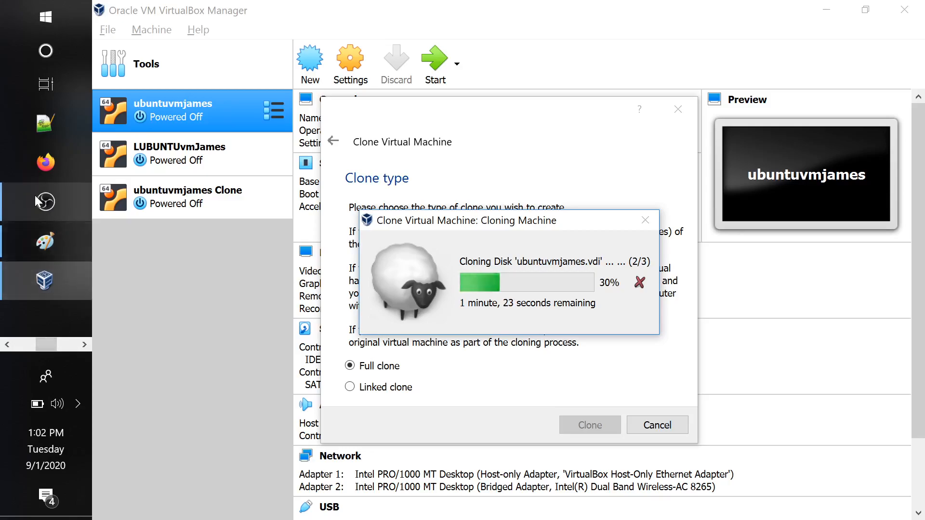
{"action": "left_click", "coordinate": [55, 194]}
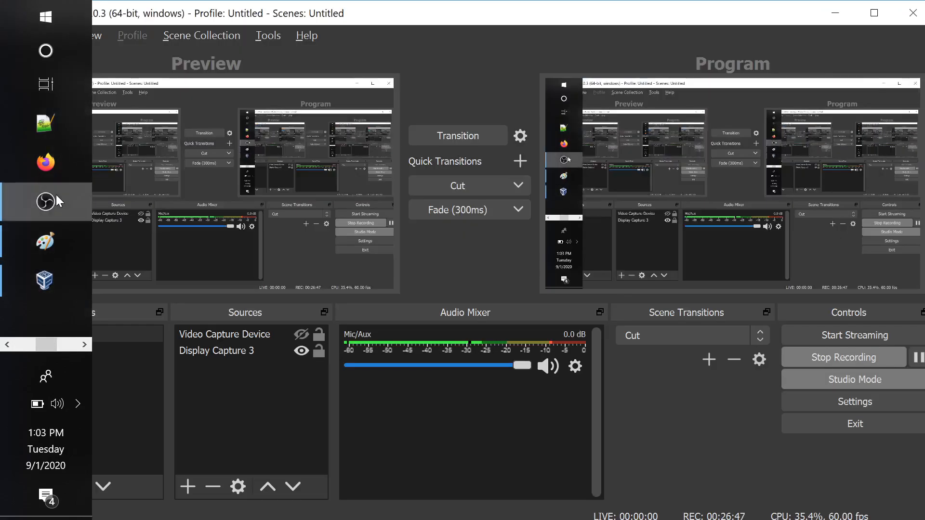
{"action": "left_click", "coordinate": [919, 359]}
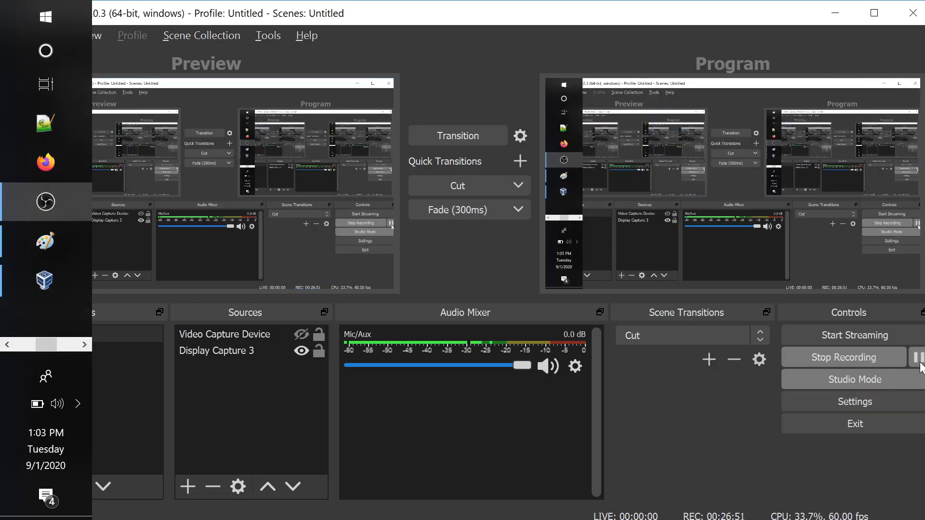
{"action": "key", "text": "alt+Tab"}
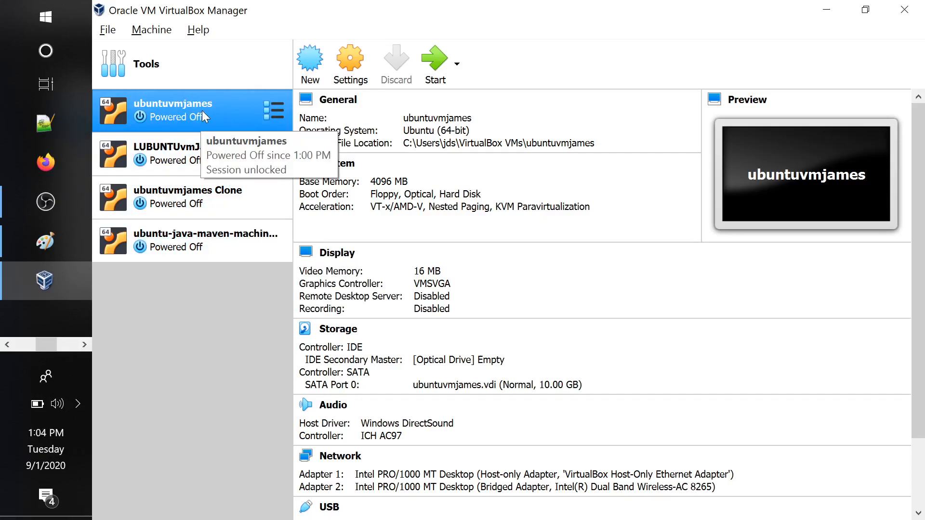
Start the ubuntu-java-maven-machine-image virtual machine and accept the switch to Scale mode
{"action": "left_click", "coordinate": [212, 242]}
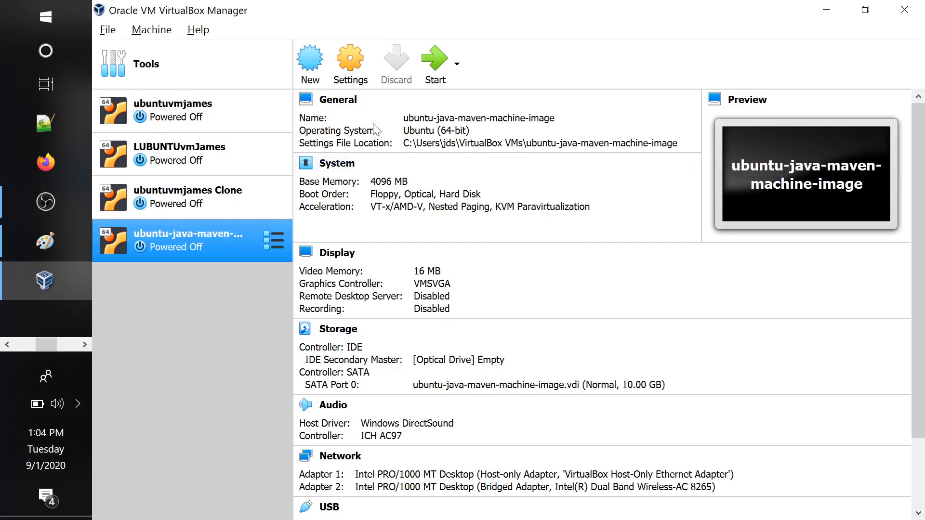
{"action": "left_click", "coordinate": [432, 67]}
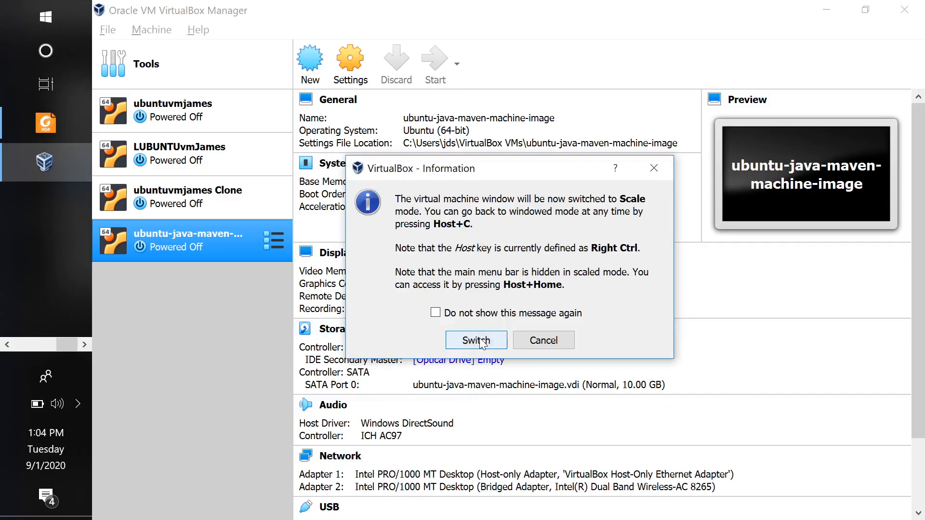
{"action": "left_click", "coordinate": [481, 341]}
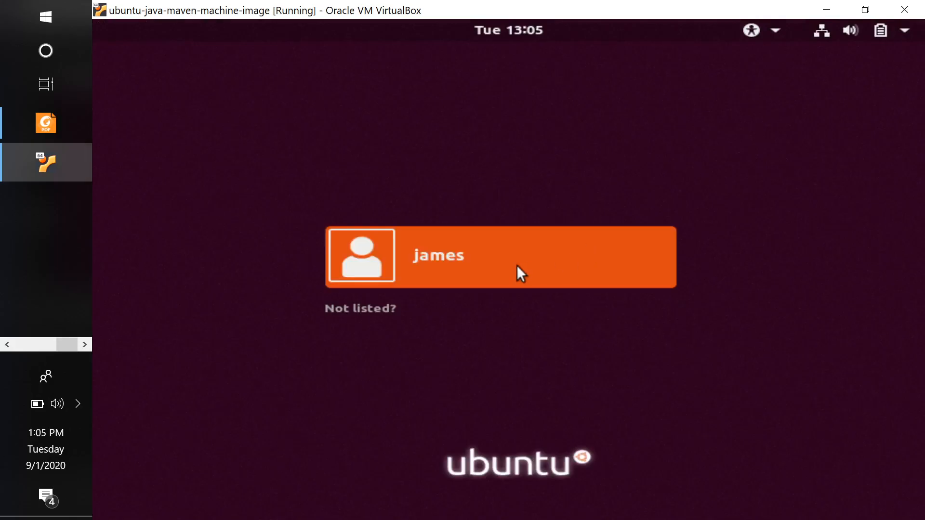
Sign in to the cloned Ubuntu machine's listed user account with the account password
{"action": "left_click", "coordinate": [517, 266]}
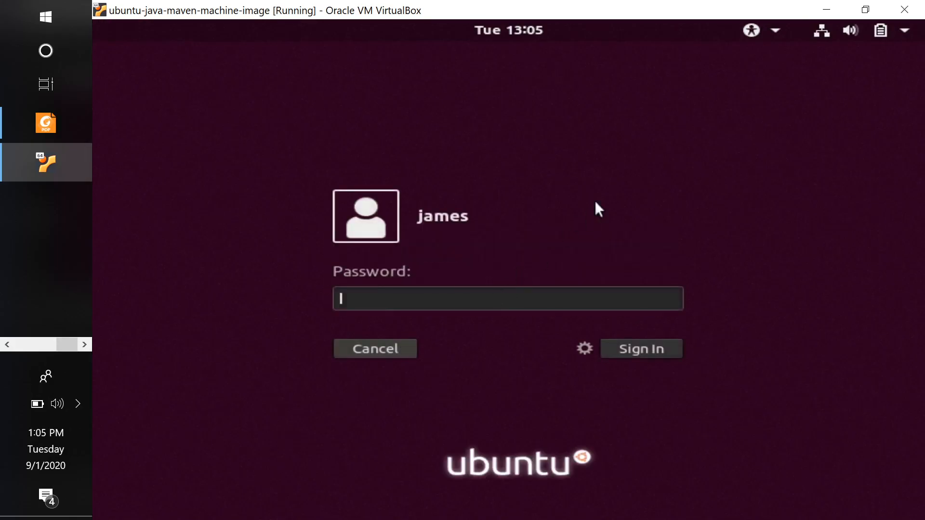
{"action": "type", "text": "******"}
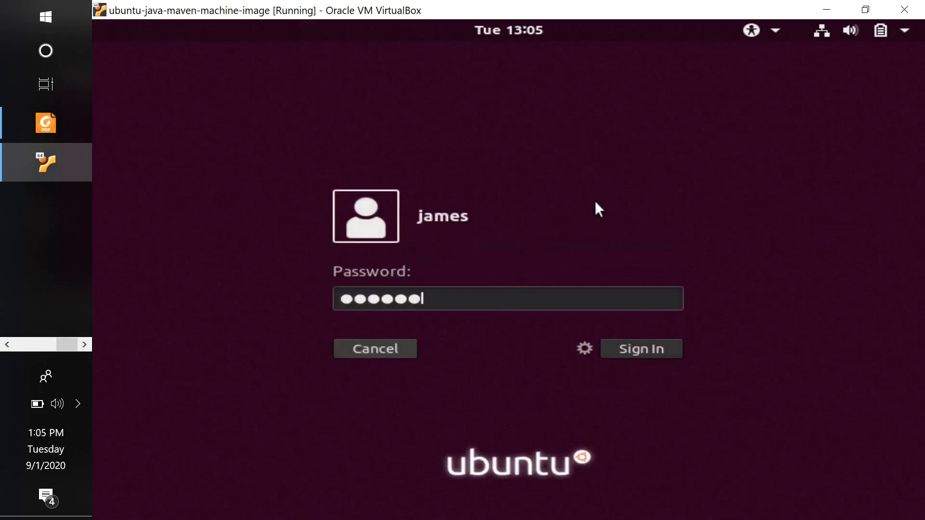
{"action": "key", "text": "Return"}
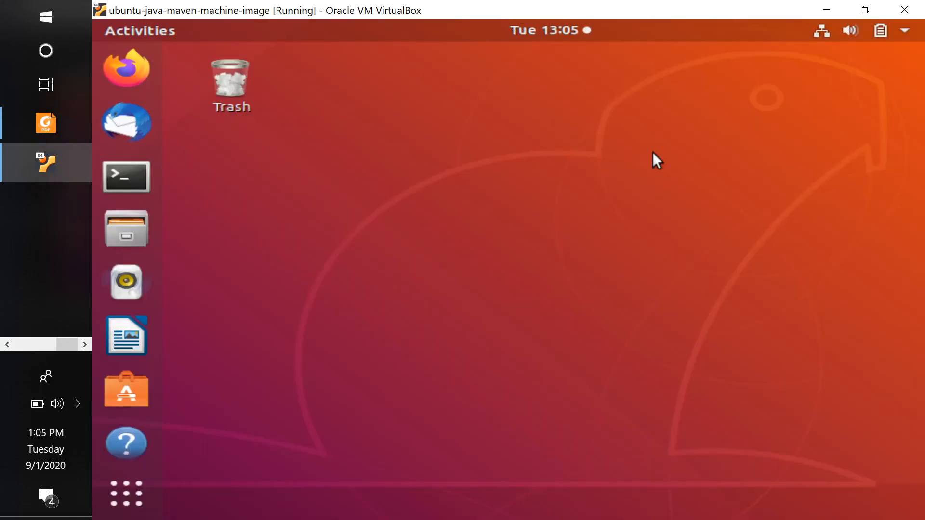
Open a terminal in the cloned machine and check the installed Java version with java -version
{"action": "left_click", "coordinate": [131, 180]}
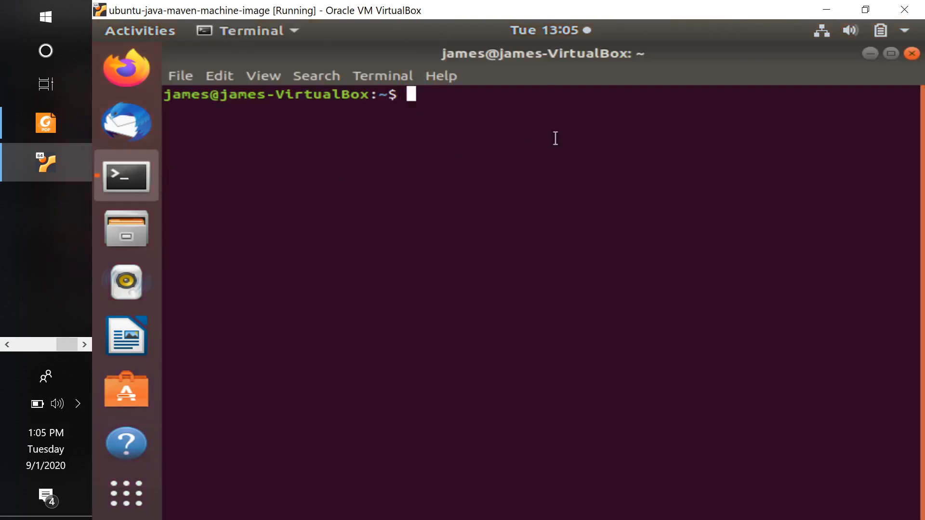
{"action": "type", "text": "java "}
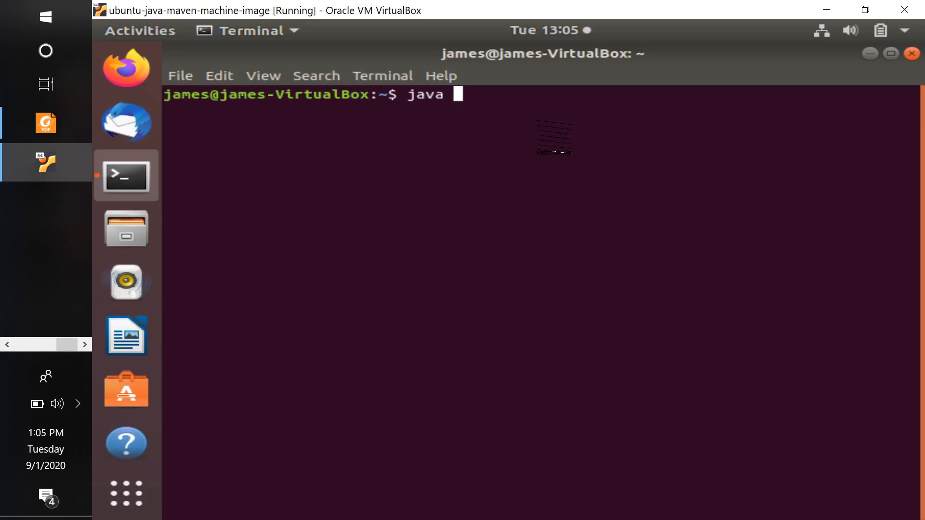
{"action": "type", "text": "-version"}
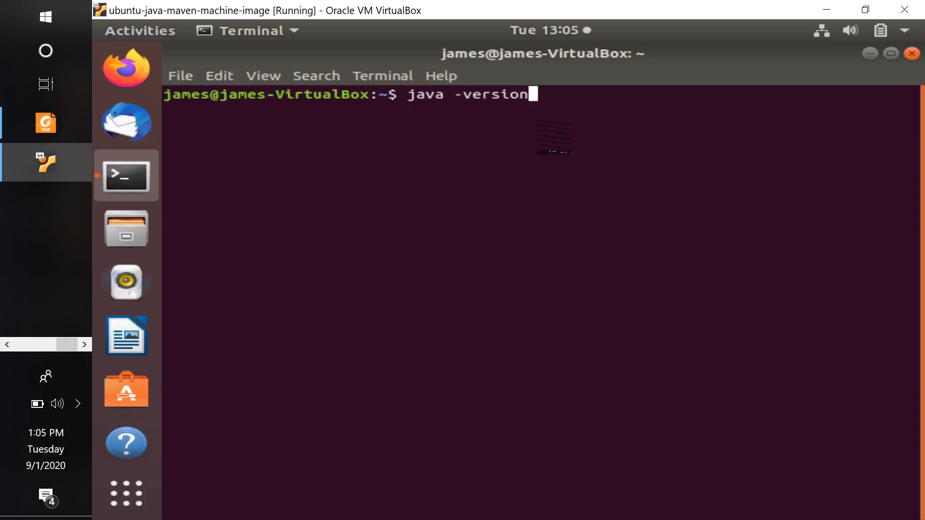
{"action": "key", "text": "Return"}
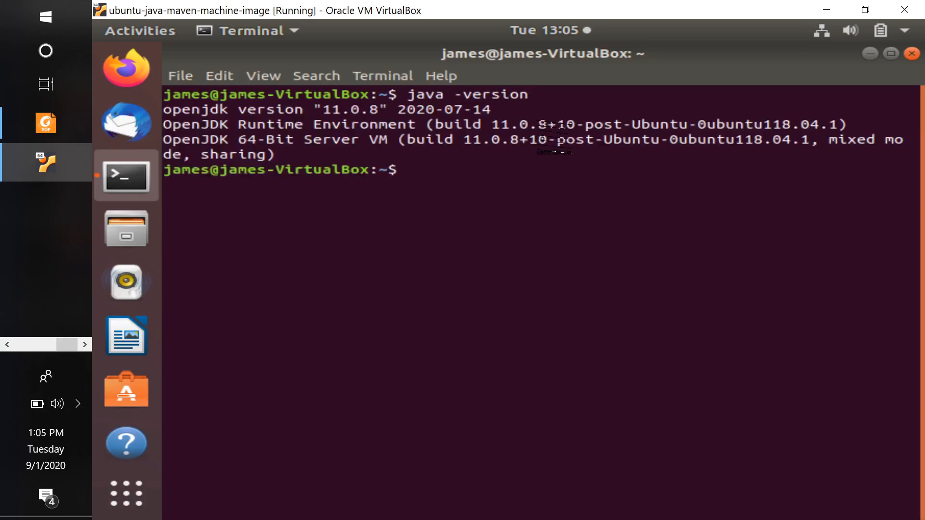
Check the cloned machine's installed Maven version with mvn --version
{"action": "type", "text": "maven -"}
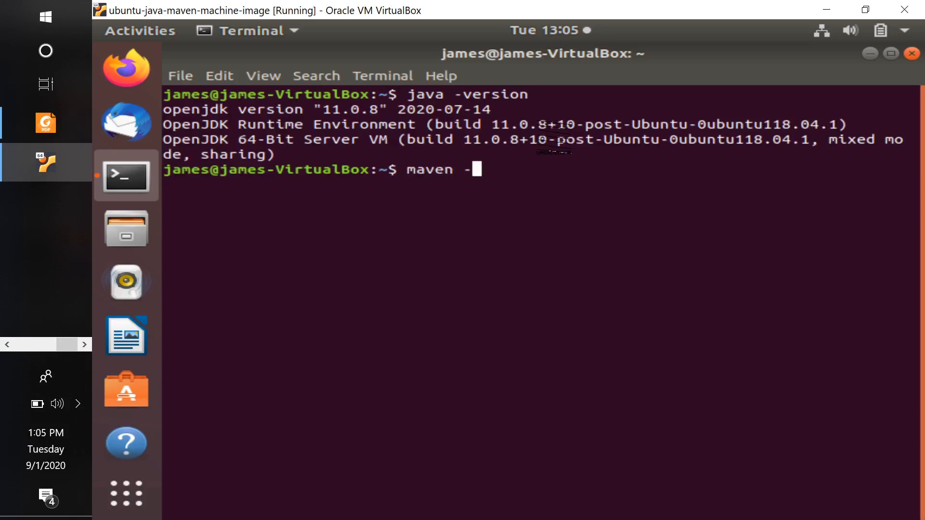
{"action": "key", "text": "BackSpace"}
{"action": "key", "text": "BackSpace"}
{"action": "key", "text": "BackSpace"}
{"action": "key", "text": "BackSpace"}
{"action": "key", "text": "BackSpace"}
{"action": "key", "text": "BackSpace"}
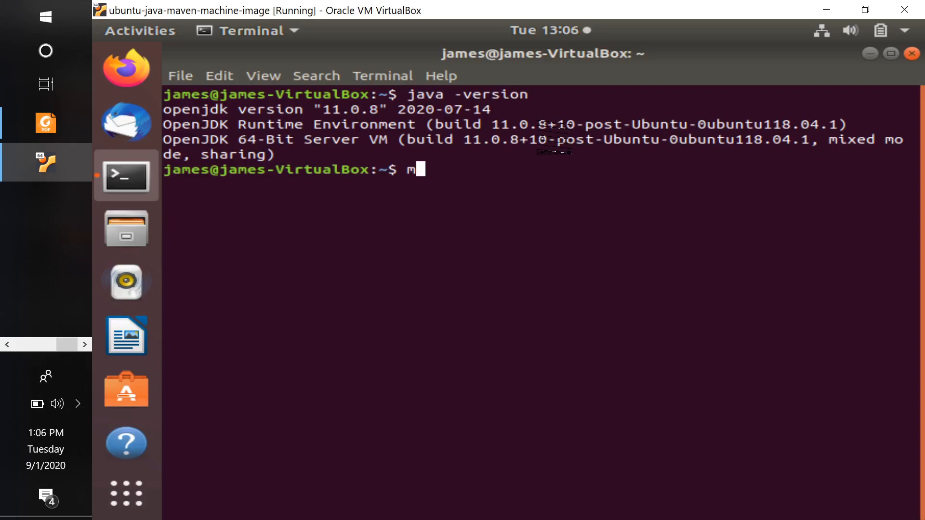
{"action": "type", "text": "vn --v"}
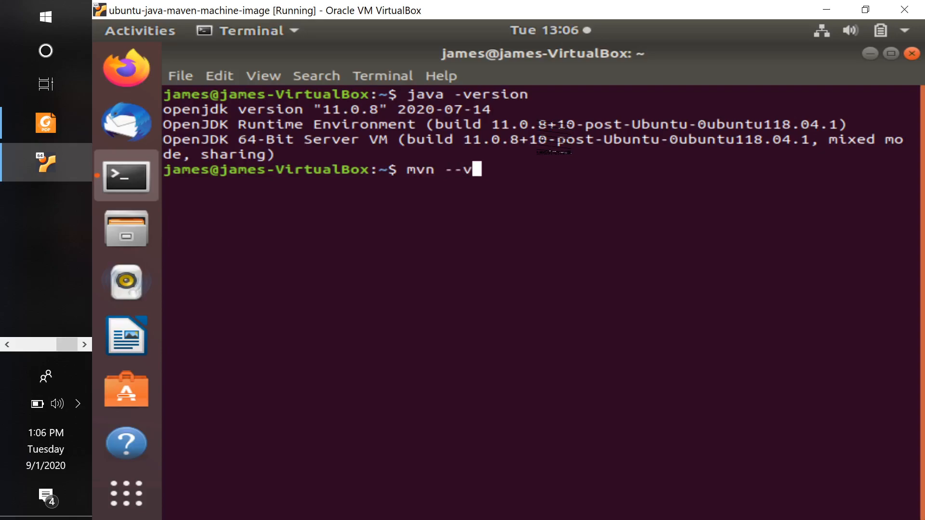
{"action": "type", "text": "ersion"}
{"action": "key", "text": "Return"}
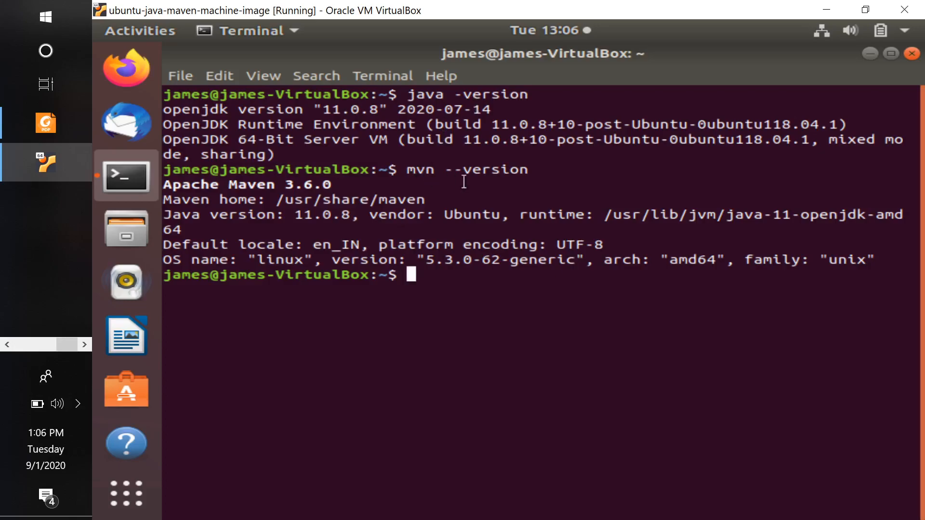
Close the terminal and shut down the cloned virtual machine by sending the shutdown signal
{"action": "left_click", "coordinate": [912, 54]}
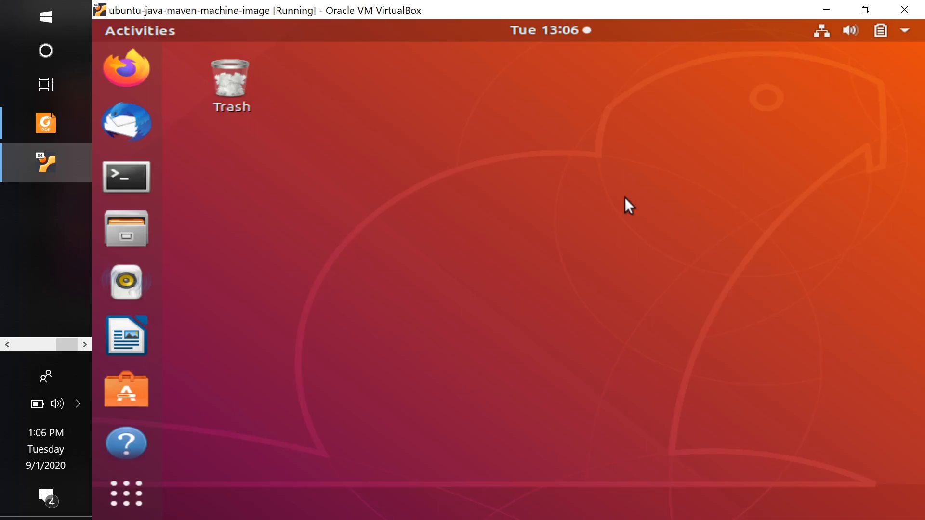
{"action": "left_click", "coordinate": [62, 163]}
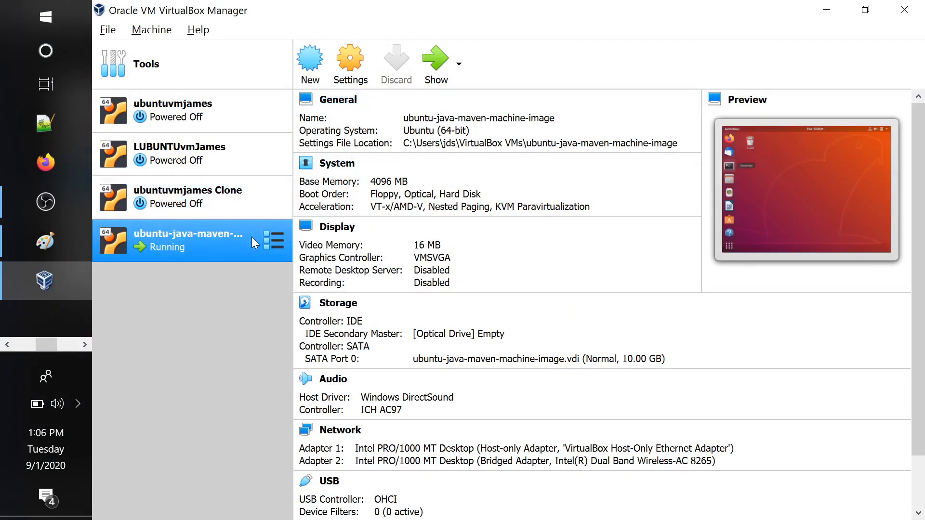
{"action": "left_click", "coordinate": [422, 70]}
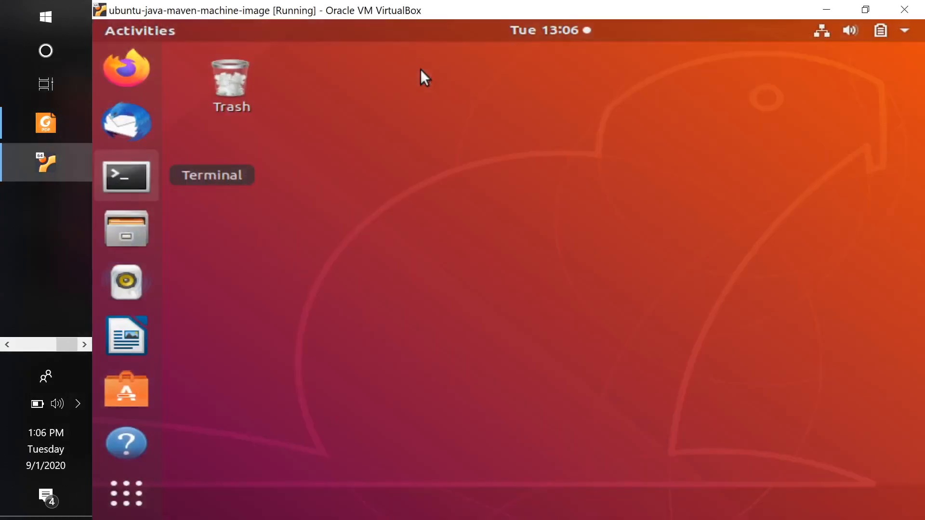
{"action": "left_click", "coordinate": [904, 10]}
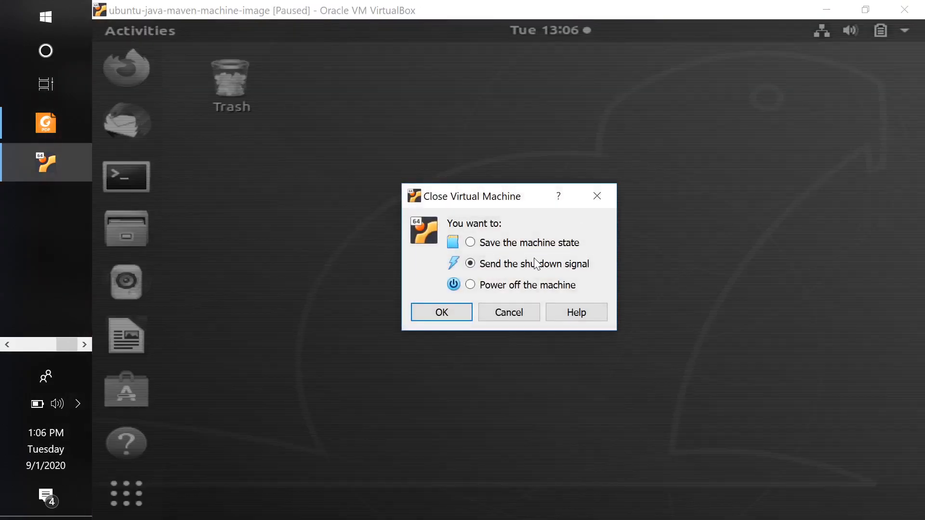
{"action": "left_click", "coordinate": [441, 314]}
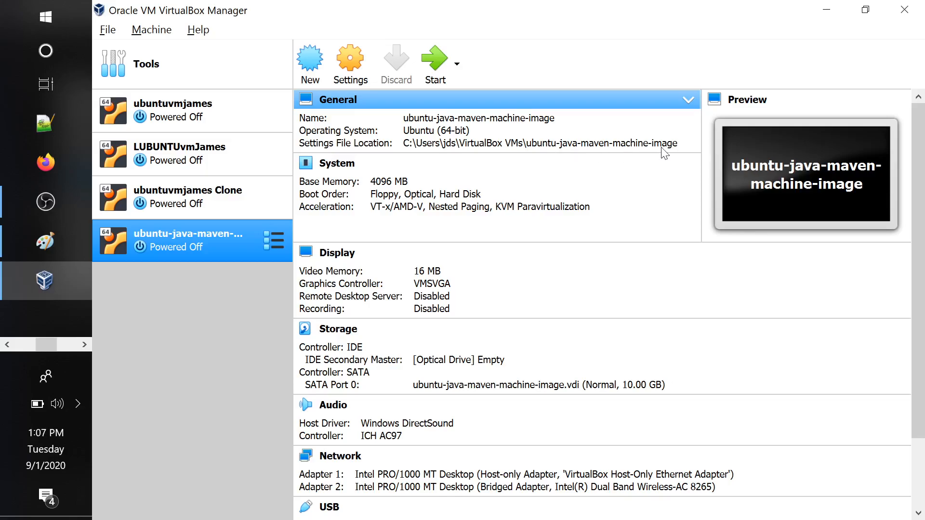
{"action": "left_click", "coordinate": [108, 32]}
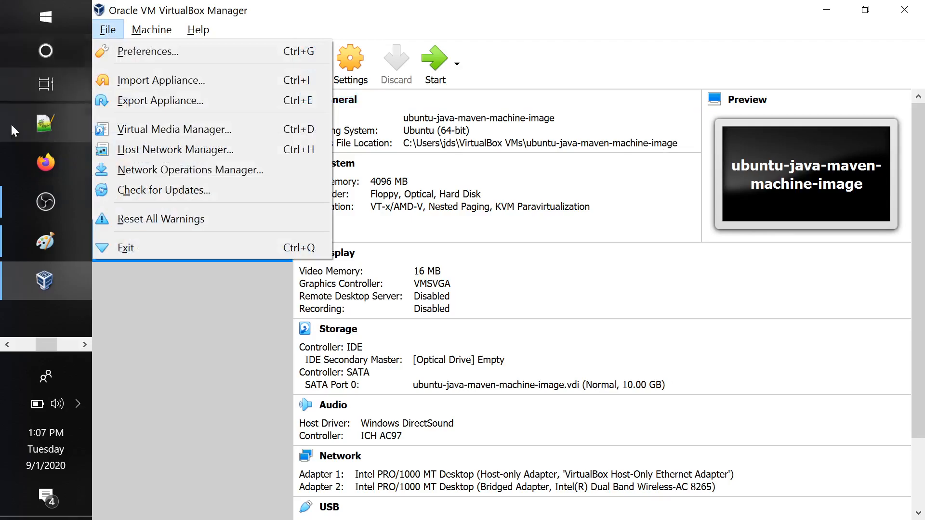
{"action": "left_click", "coordinate": [22, 344]}
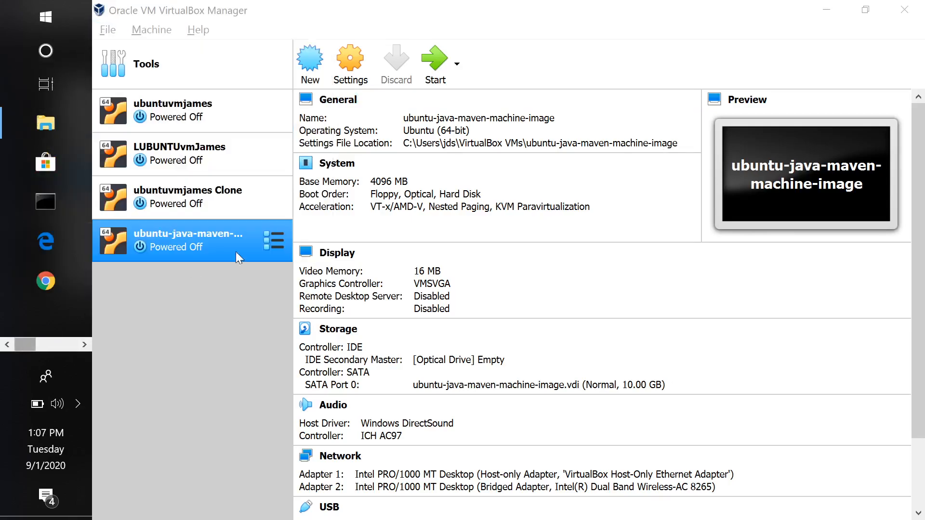
Switch to File Explorer and open the jds home folder under C:\Users
{"action": "left_click", "coordinate": [43, 133]}
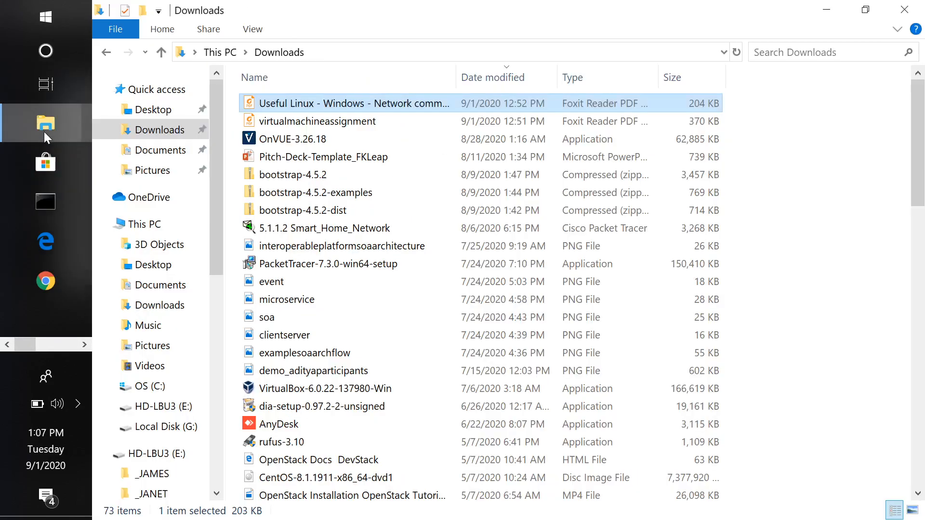
{"action": "left_click", "coordinate": [360, 53]}
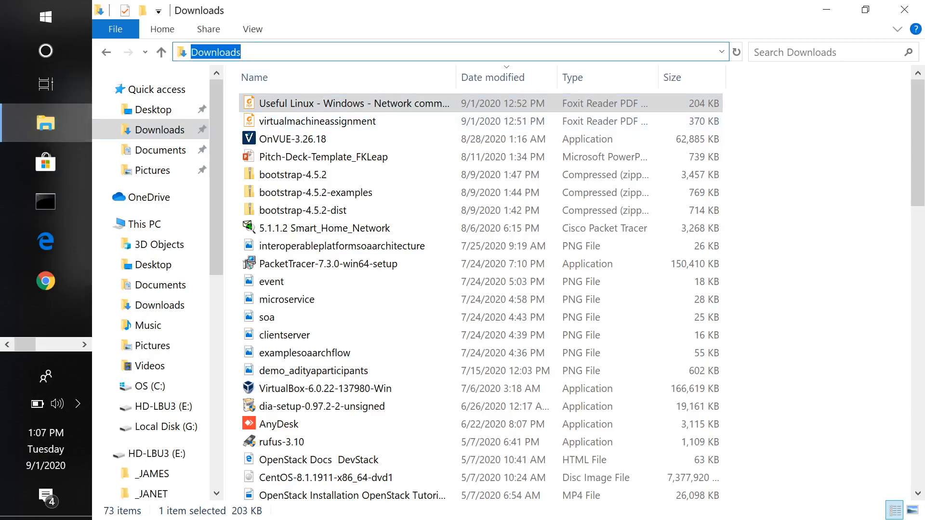
{"action": "type", "text": "c:\\"}
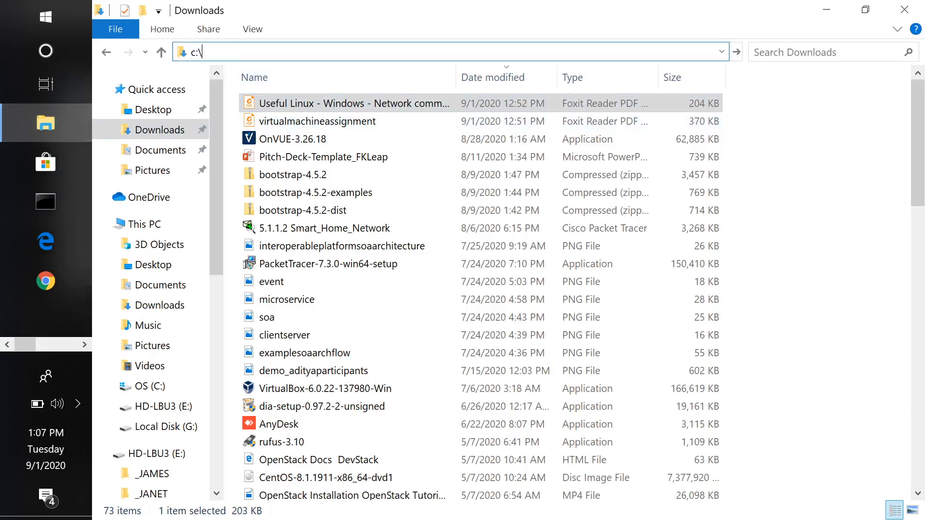
{"action": "type", "text": "users\\"}
{"action": "key", "text": "Return"}
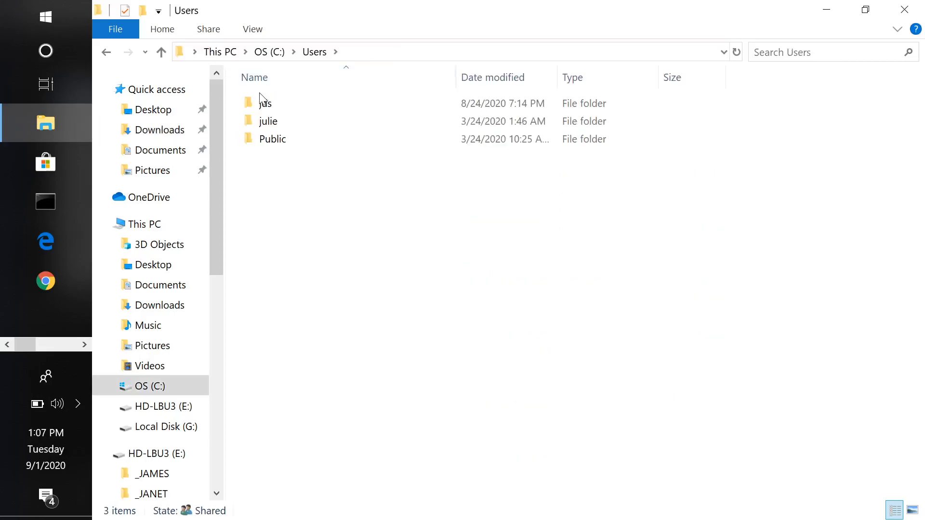
{"action": "double_click", "coordinate": [268, 102]}
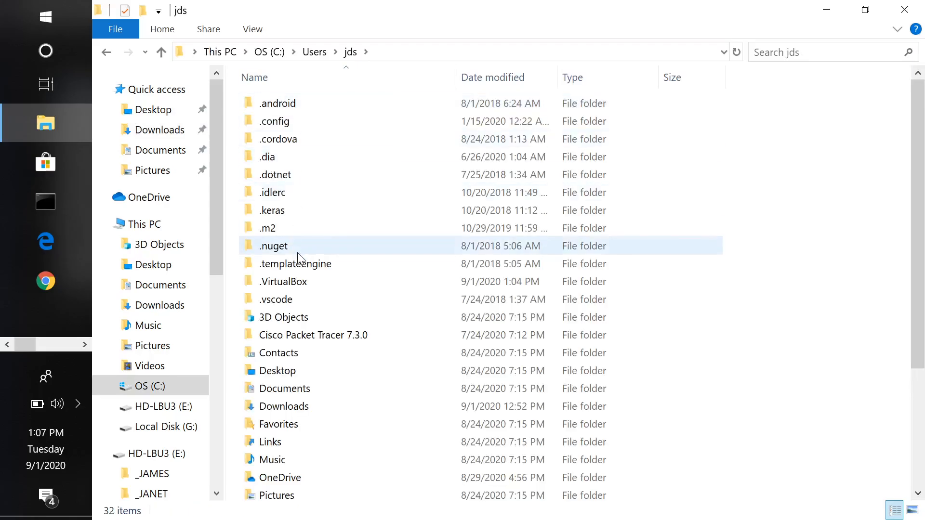
Go to the VirtualBox VMs folder inside the home folder and open ubuntu-java-maven-machine-image
{"action": "left_click", "coordinate": [392, 52]}
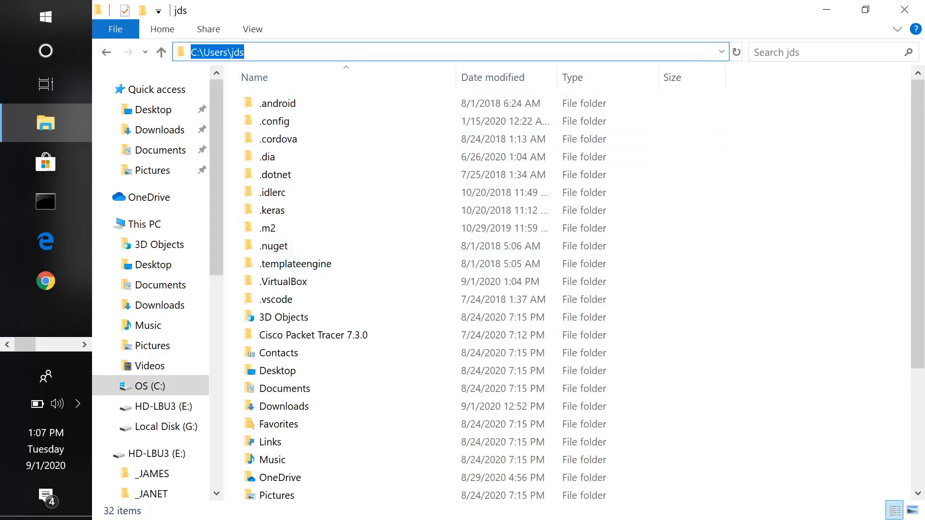
{"action": "key", "text": "End"}
{"action": "type", "text": "\\vir"}
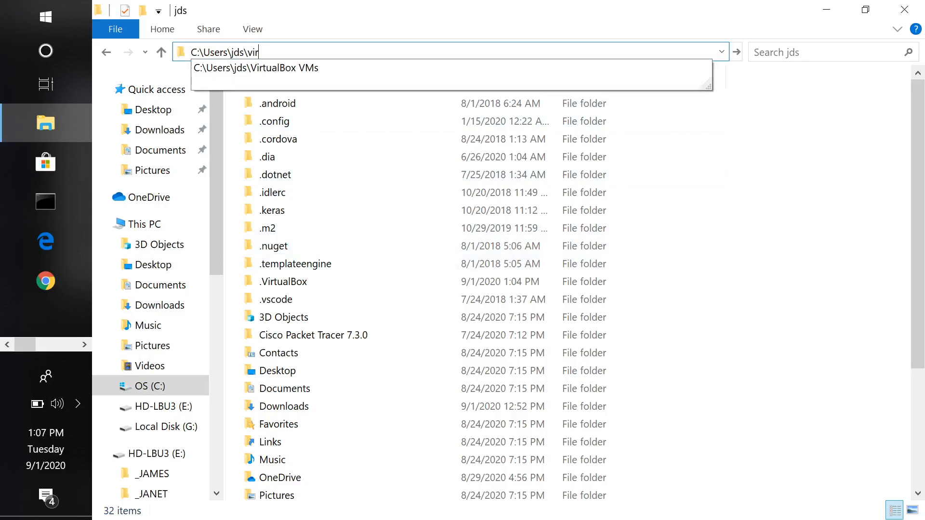
{"action": "left_click", "coordinate": [326, 74]}
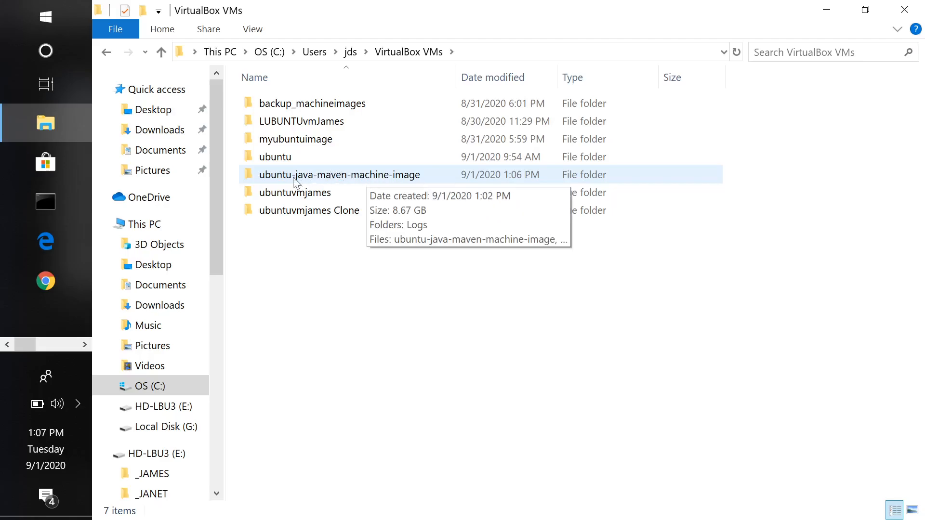
{"action": "left_click", "coordinate": [396, 182]}
{"action": "double_click", "coordinate": [397, 182]}
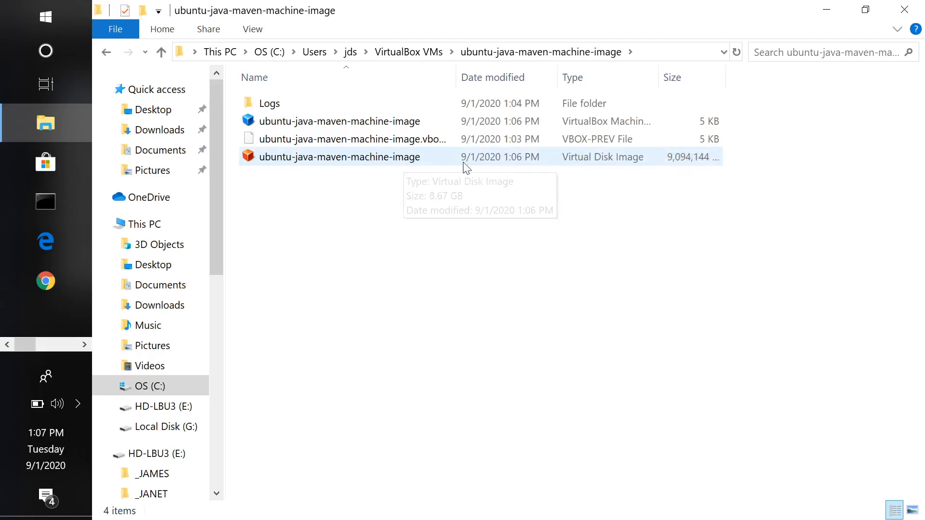
Copy the ubuntu-java-maven-machine-image virtual disk image into the backup_machineimages folder under VirtualBox VMs
{"action": "left_click", "coordinate": [404, 165]}
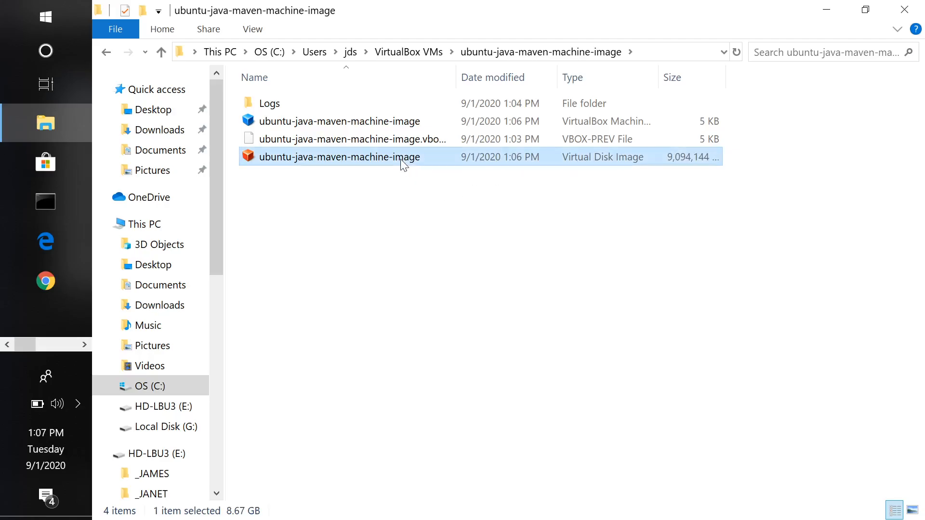
{"action": "right_click", "coordinate": [438, 163]}
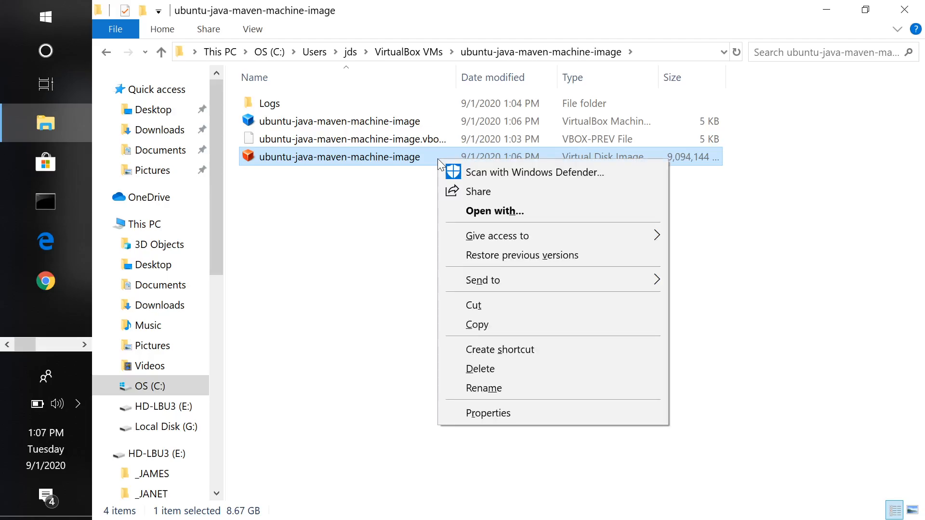
{"action": "left_click", "coordinate": [488, 322]}
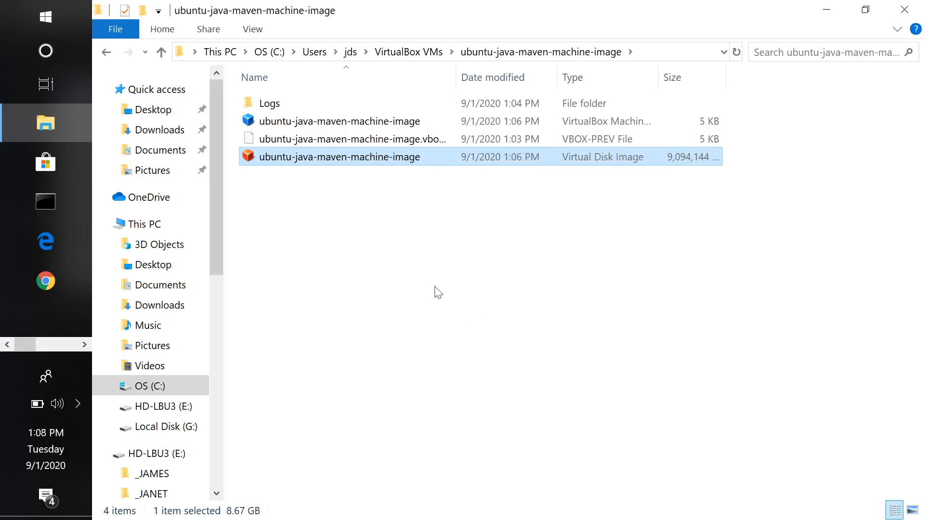
{"action": "left_click", "coordinate": [409, 57]}
{"action": "double_click", "coordinate": [334, 101]}
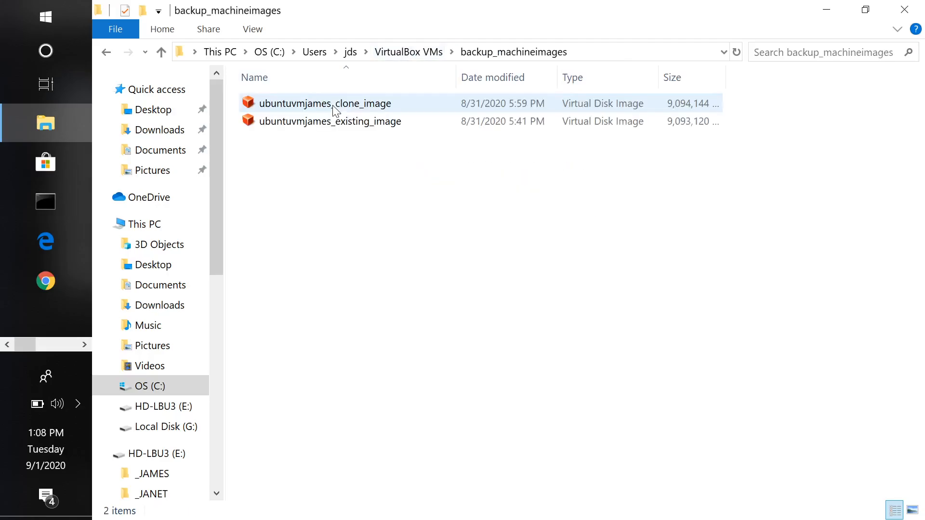
{"action": "right_click", "coordinate": [343, 159]}
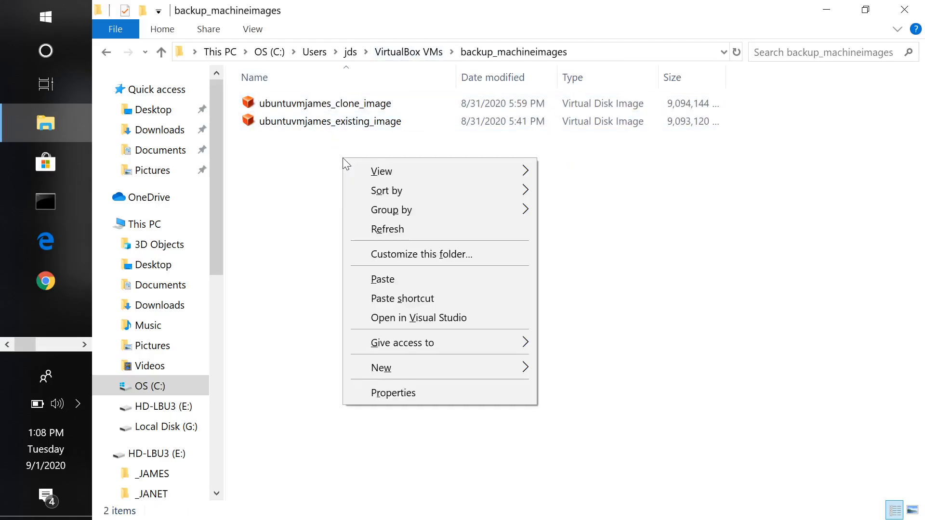
{"action": "left_click", "coordinate": [392, 277]}
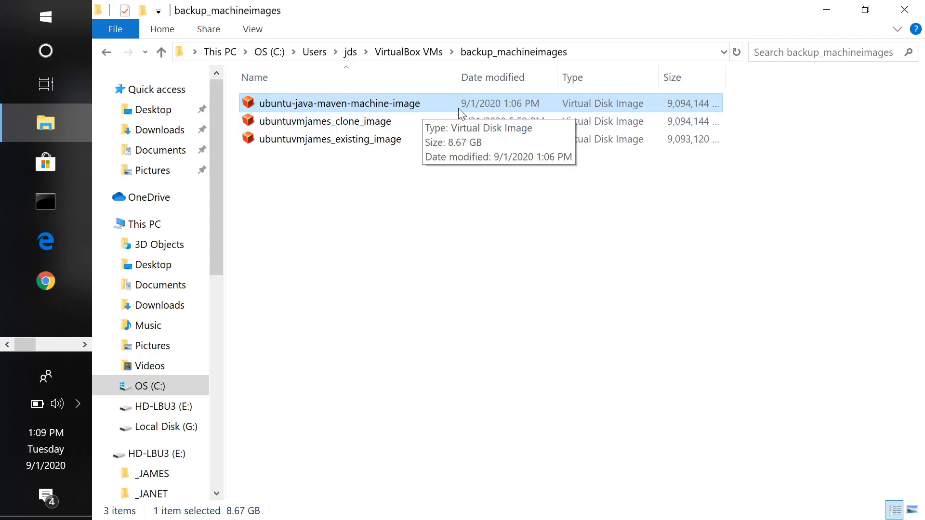
Switch to VirtualBox Manager and remove the ubuntu-java-maven-machine-image machine, deleting all its files
{"action": "key", "text": "alt+Tab"}
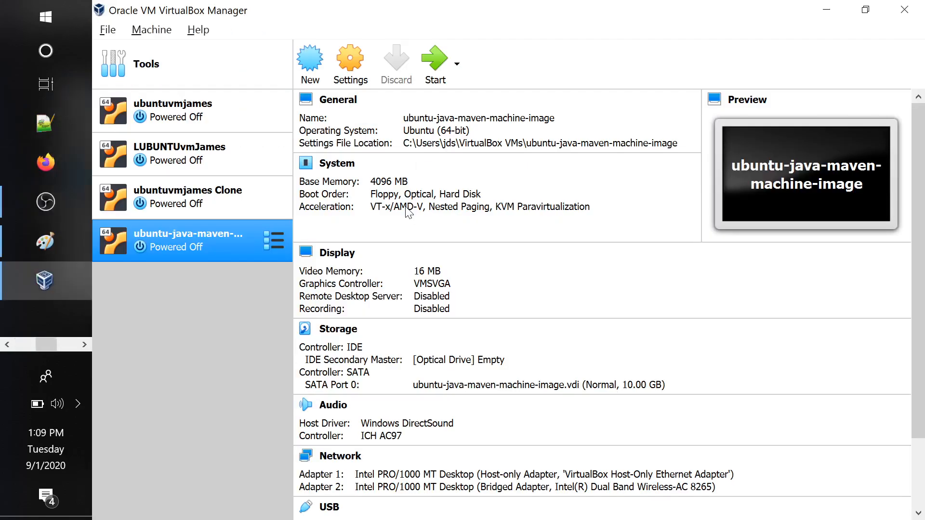
{"action": "right_click", "coordinate": [205, 242]}
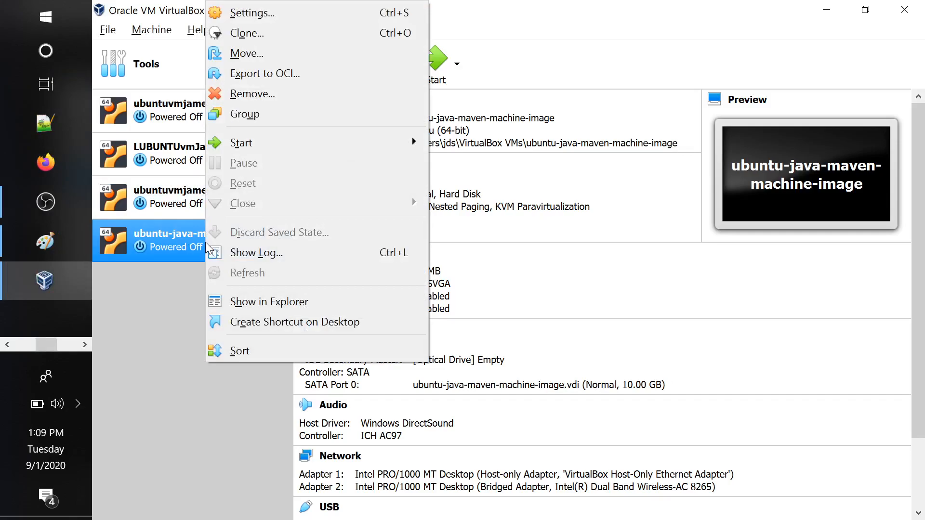
{"action": "left_click", "coordinate": [316, 93]}
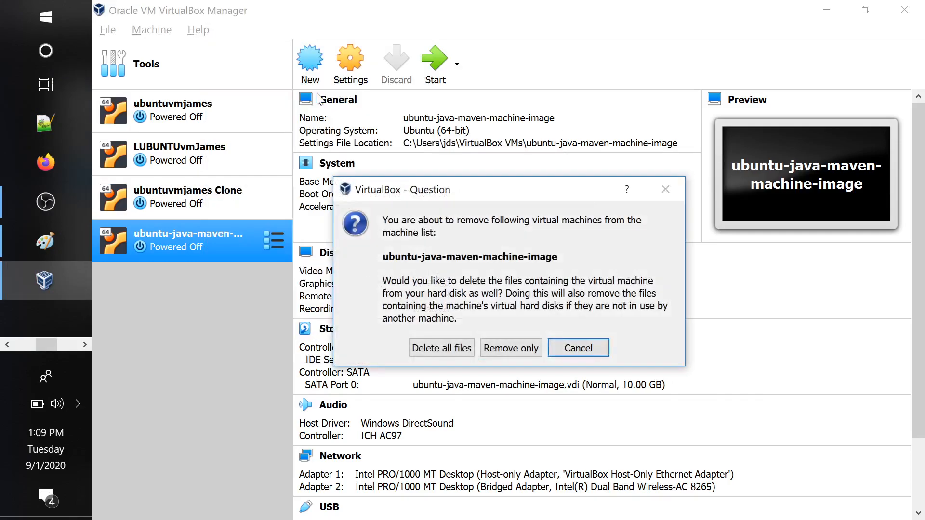
{"action": "left_click", "coordinate": [441, 351]}
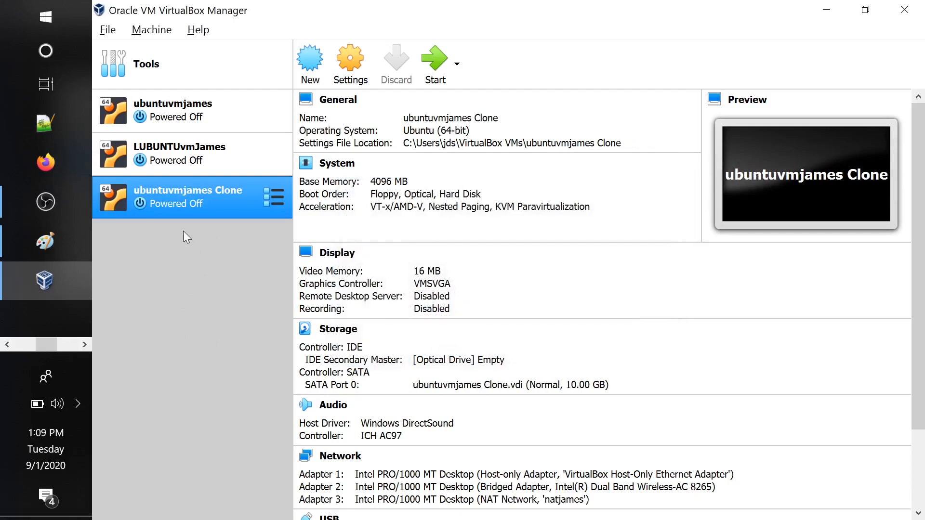
Return to File Explorer and check the VirtualBox VMs folder and its backup_machineimages folder for the removed machine's files and backup
{"action": "key", "text": "alt+Tab"}
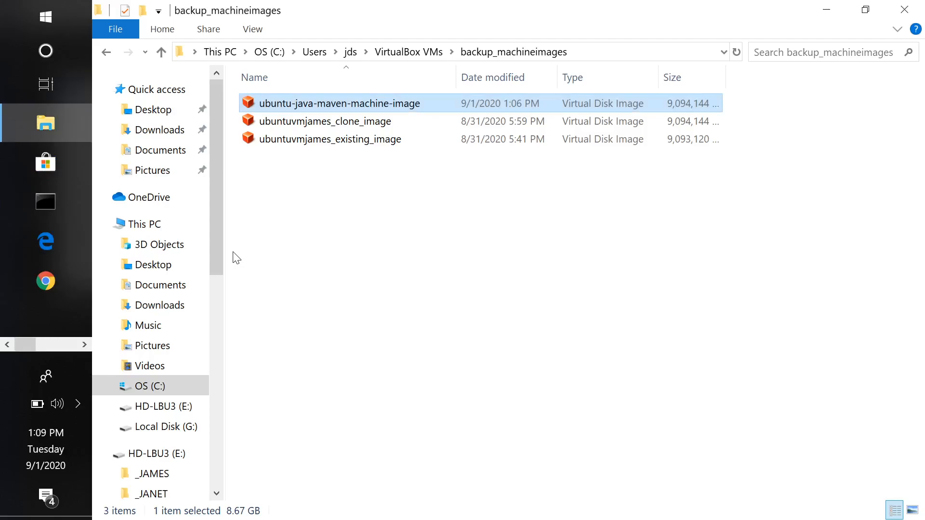
{"action": "left_click", "coordinate": [394, 52]}
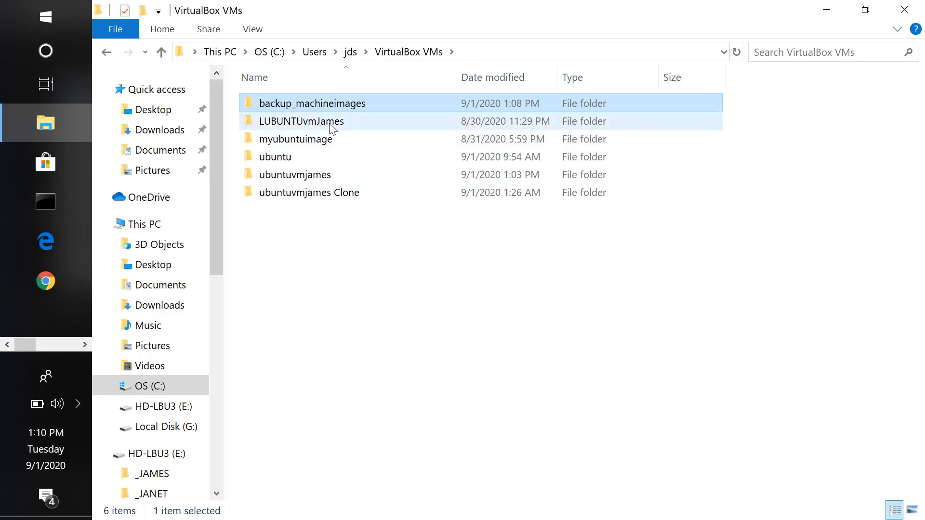
{"action": "mouse_move", "coordinate": [351, 120]}
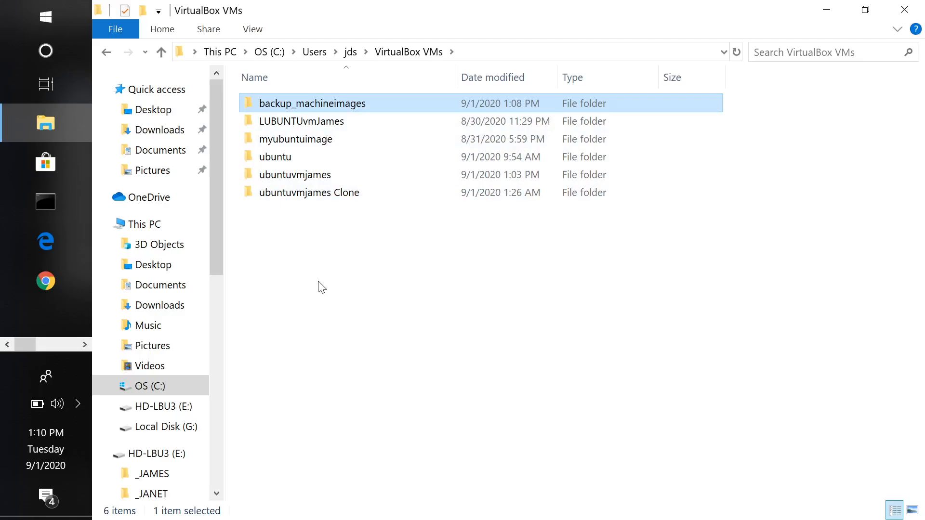
{"action": "double_click", "coordinate": [362, 106]}
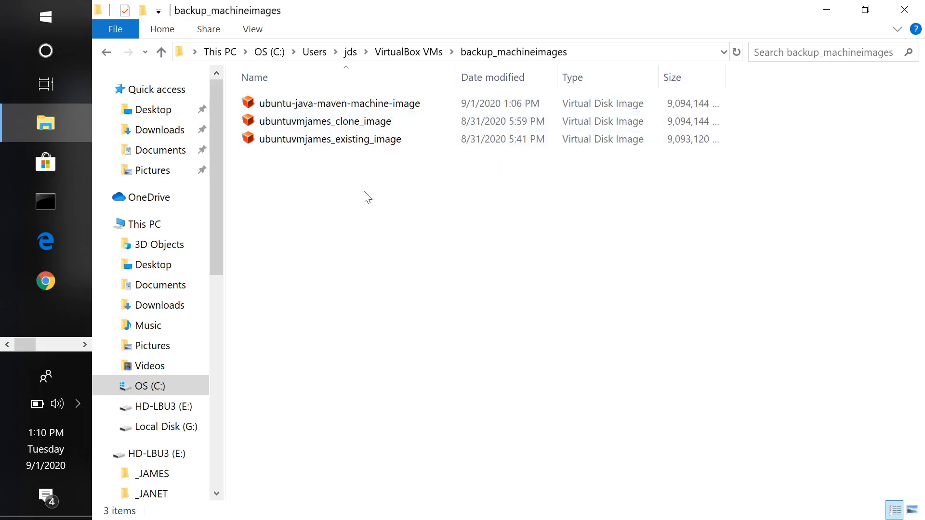
Switch to Foxit Reader and view the Task #8 instructions in the virtualmachineassignment PDF
{"action": "key", "text": "alt+Tab"}
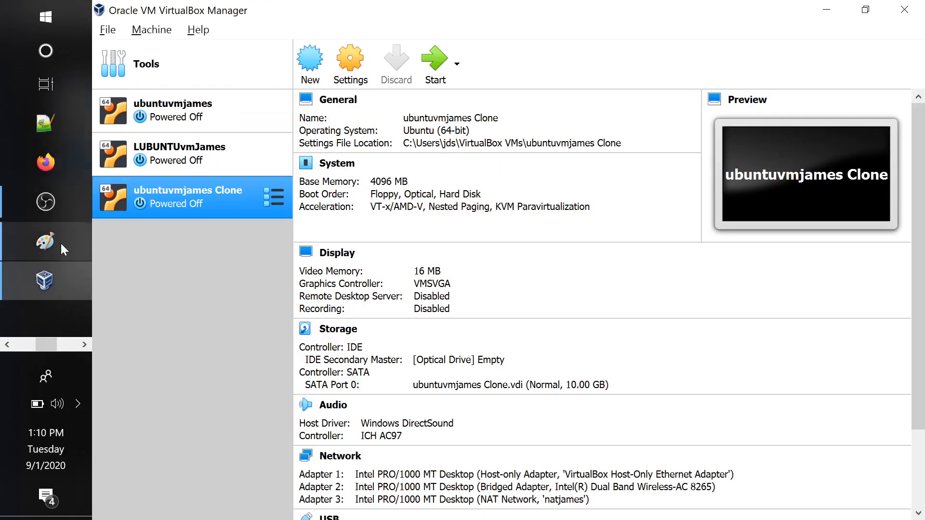
{"action": "left_click", "coordinate": [22, 339]}
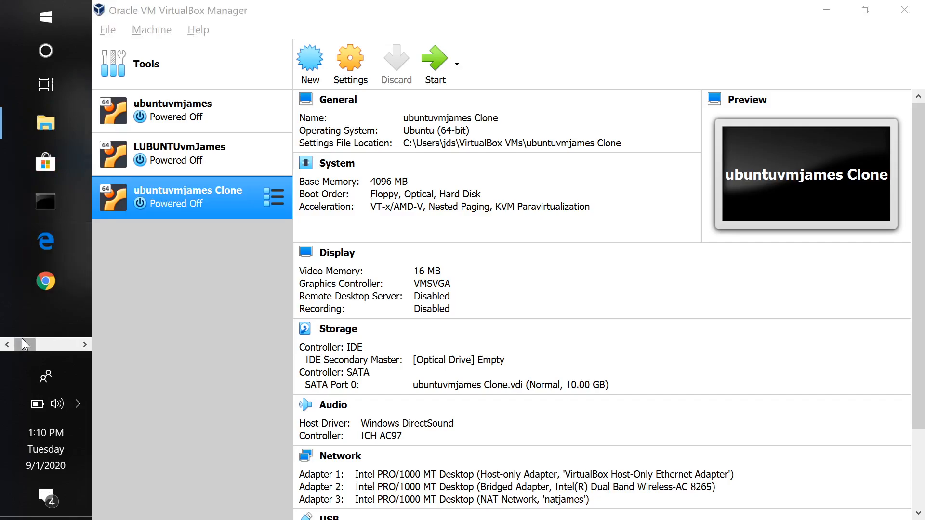
{"action": "left_click", "coordinate": [53, 349]}
{"action": "left_click", "coordinate": [74, 346]}
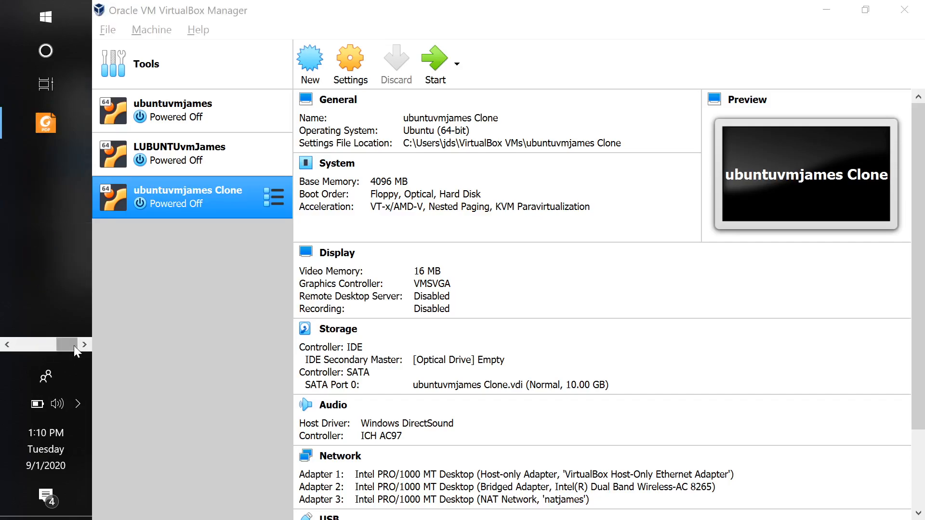
{"action": "left_click", "coordinate": [58, 119]}
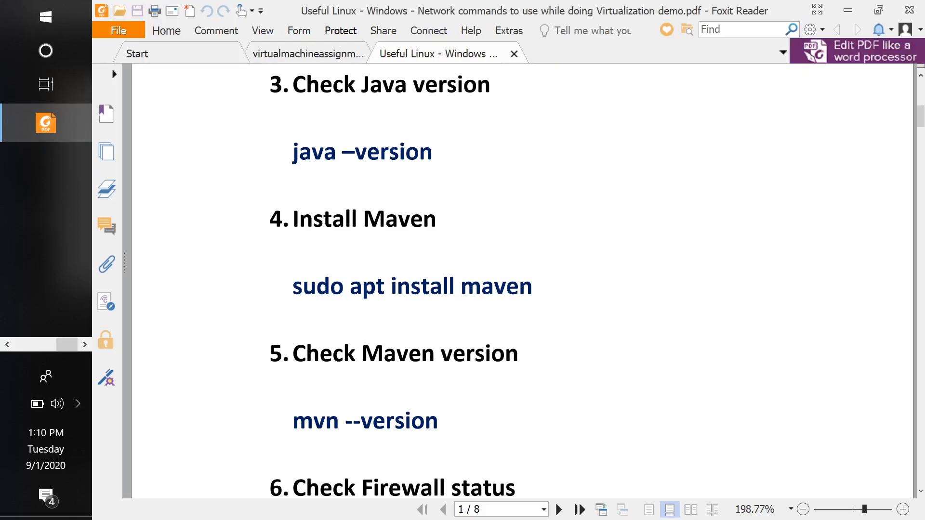
{"action": "left_click", "coordinate": [314, 55]}
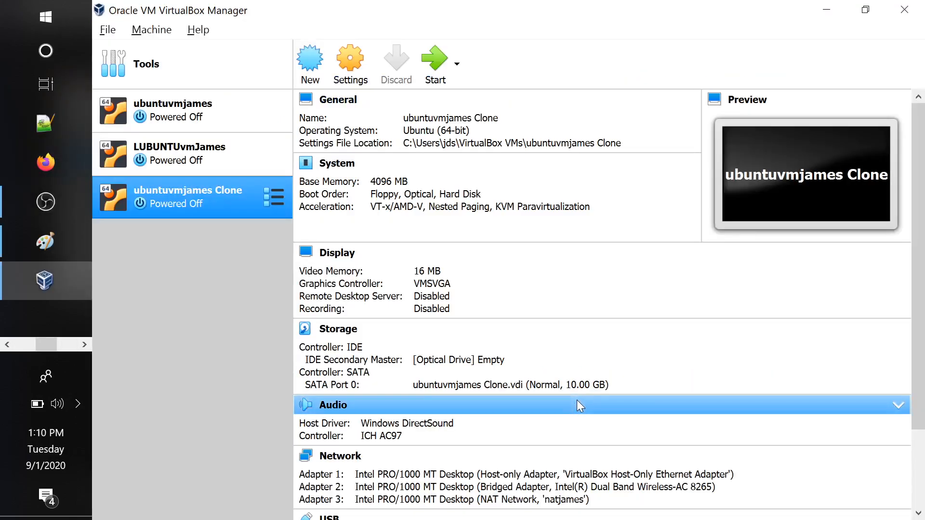
Close VirtualBox Manager and relaunch Oracle VM VirtualBox by searching the system for oracle
{"action": "left_click", "coordinate": [896, 15]}
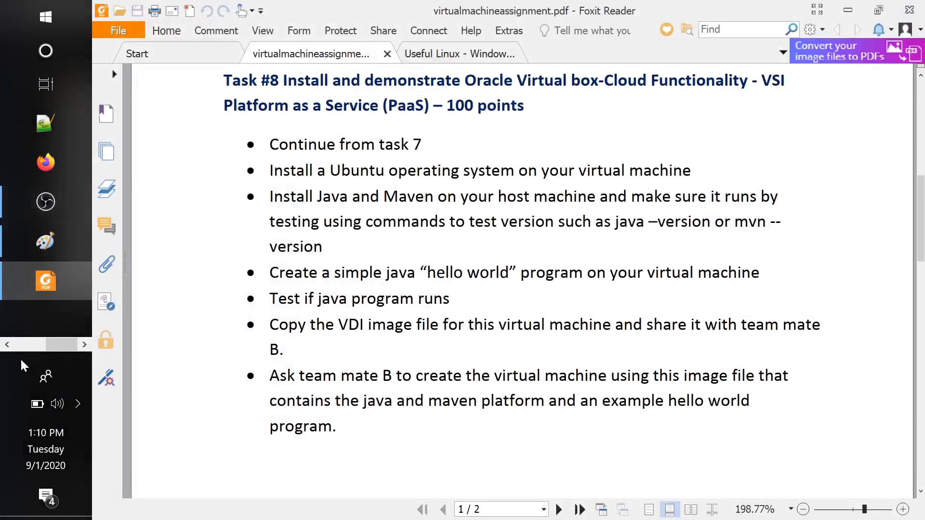
{"action": "left_click", "coordinate": [46, 49]}
{"action": "type", "text": "o"}
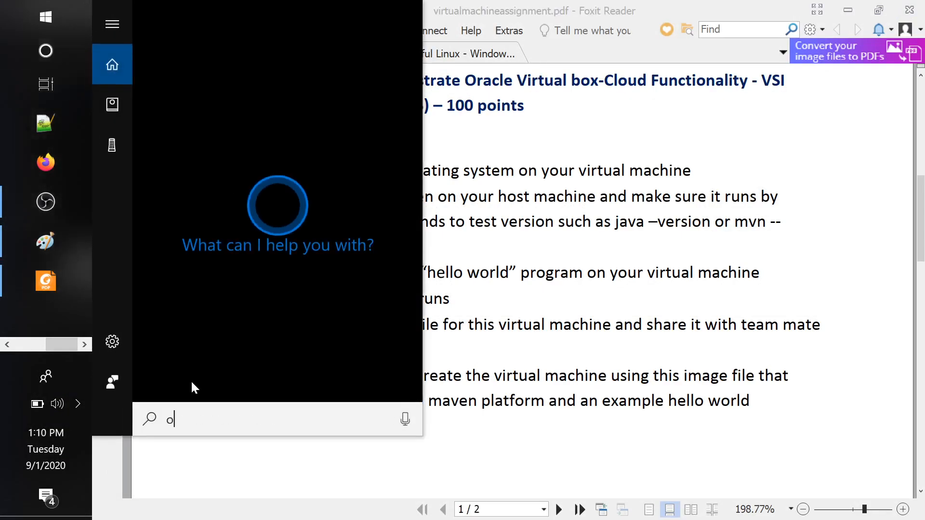
{"action": "type", "text": "racle"}
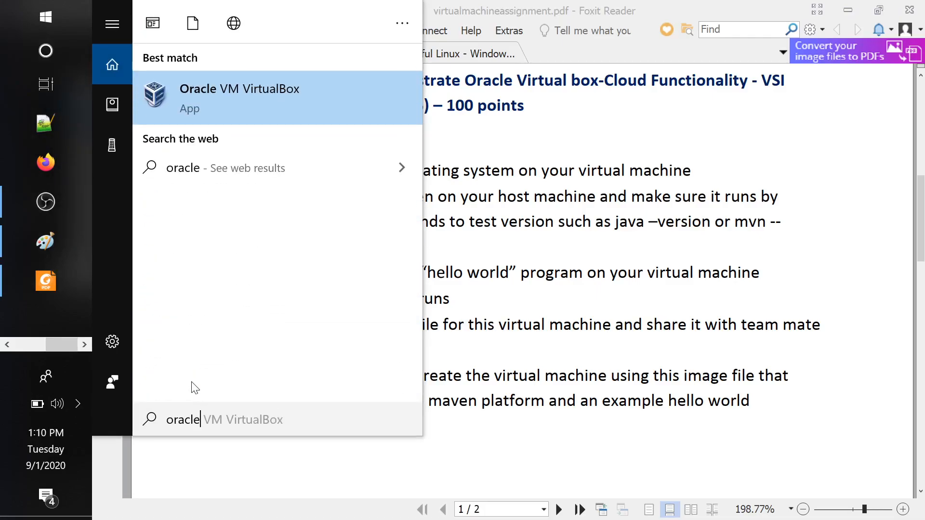
{"action": "left_click", "coordinate": [324, 92]}
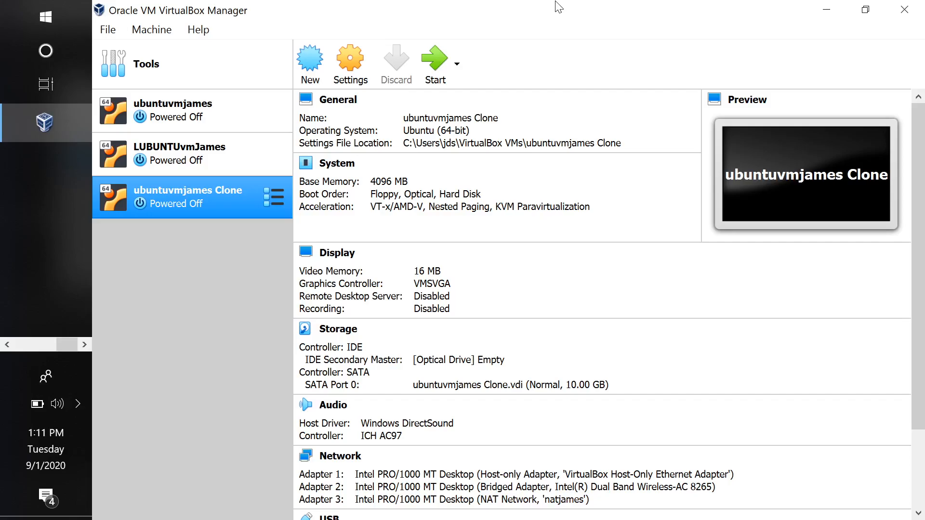
Start creating a new virtual machine and enter the beginning of its name as teammateb_
{"action": "left_click", "coordinate": [158, 35]}
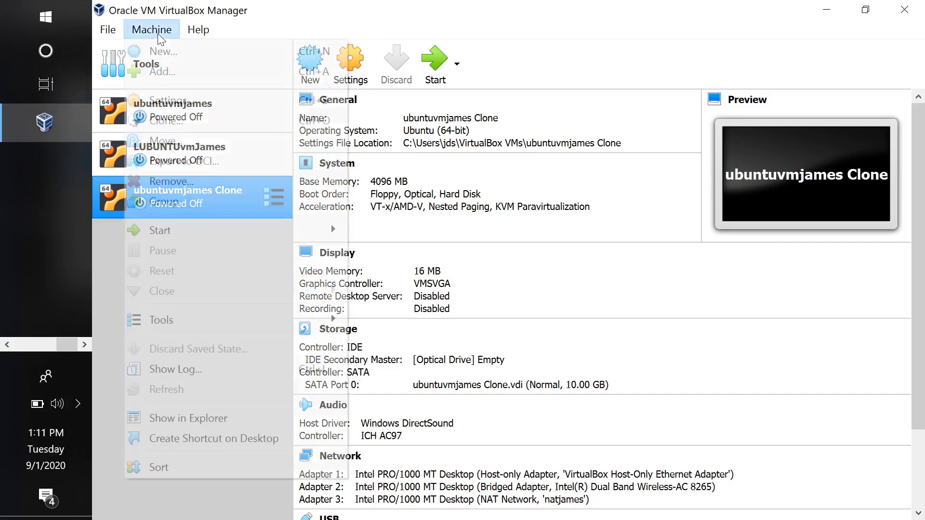
{"action": "left_click", "coordinate": [172, 51]}
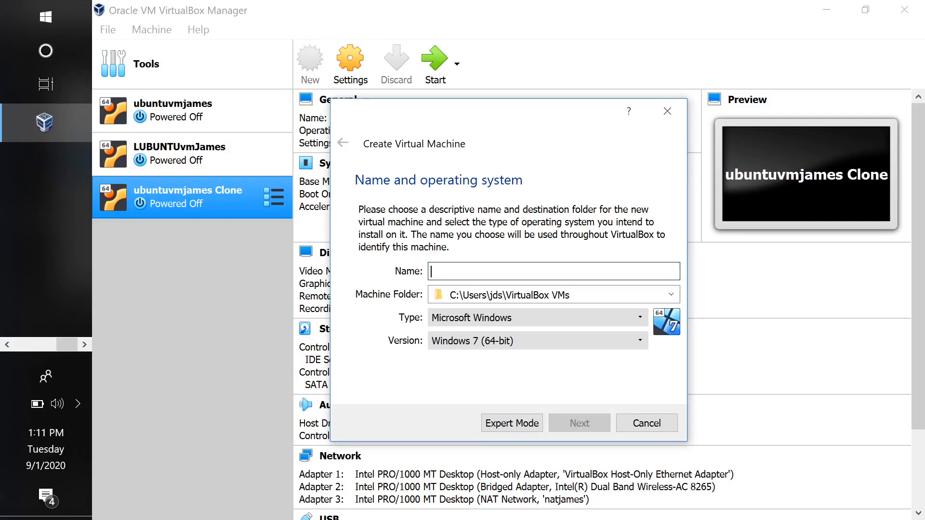
{"action": "type", "text": "teammateb_"}
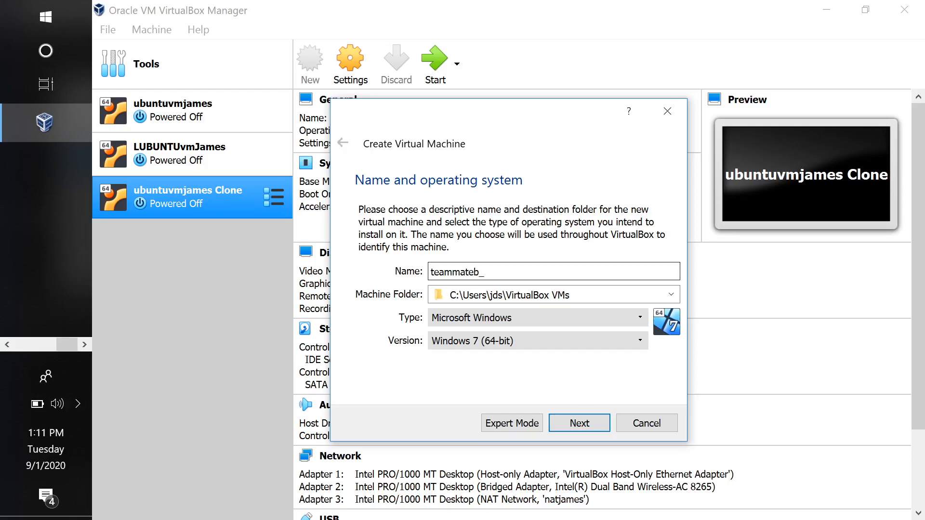
Switch to Foxit Reader to view the Task #8 instructions and return to the Create Virtual Machine dialog in VirtualBox
{"action": "key", "text": "alt+Tab"}
{"action": "key", "text": "alt+Tab"}
{"action": "key", "text": "alt+Tab"}
{"action": "key", "text": "alt+Tab"}
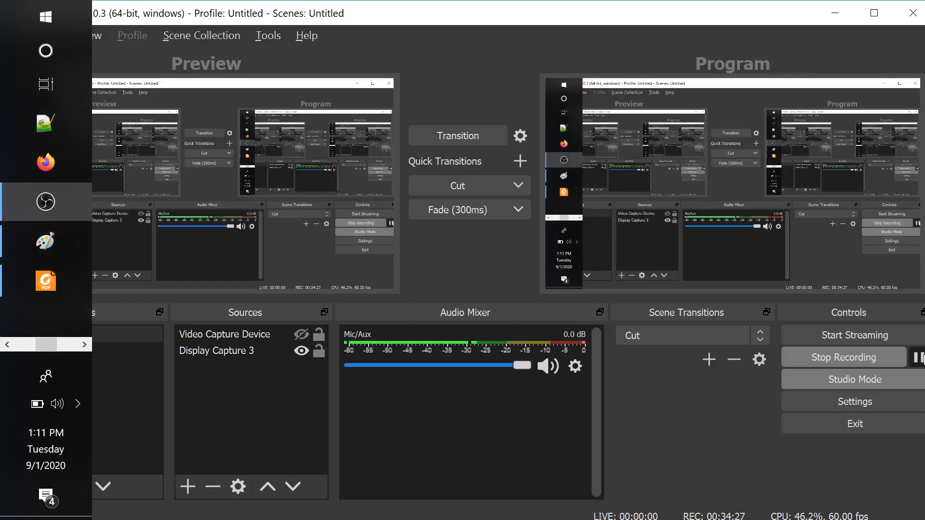
{"action": "left_click", "coordinate": [917, 358]}
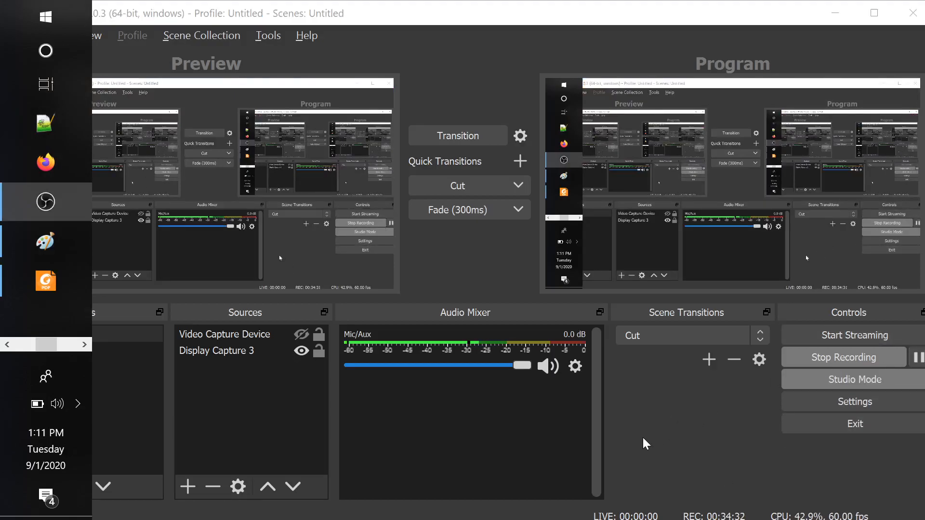
{"action": "key", "text": "alt+Tab"}
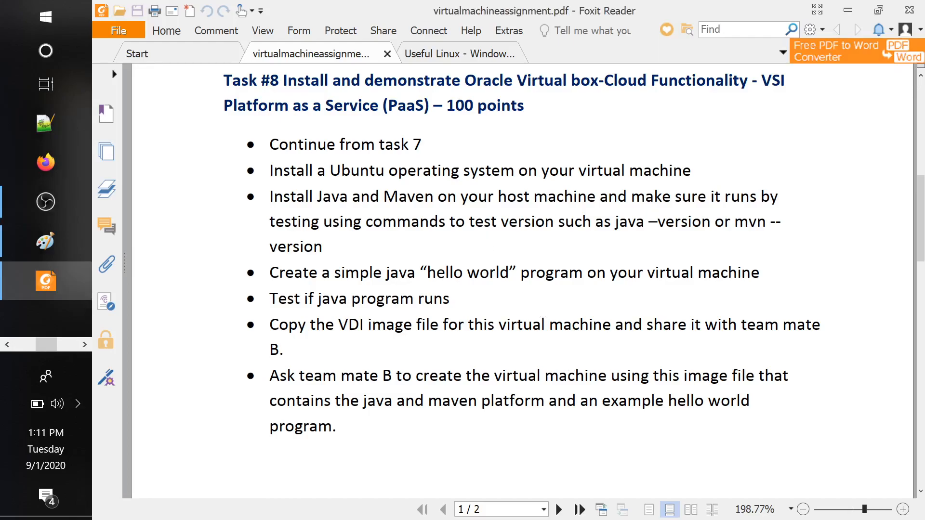
{"action": "key", "text": "alt+Tab"}
{"action": "key", "text": "alt+Tab"}
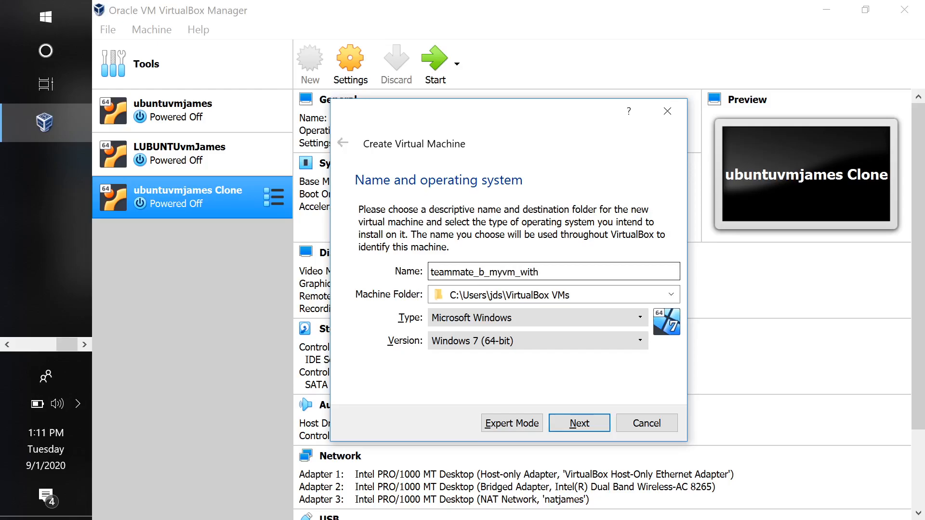
Complete the new machine's name as teammate_b_myvm_withjavamavenplatform
{"action": "type", "text": "avamavenplatform"}
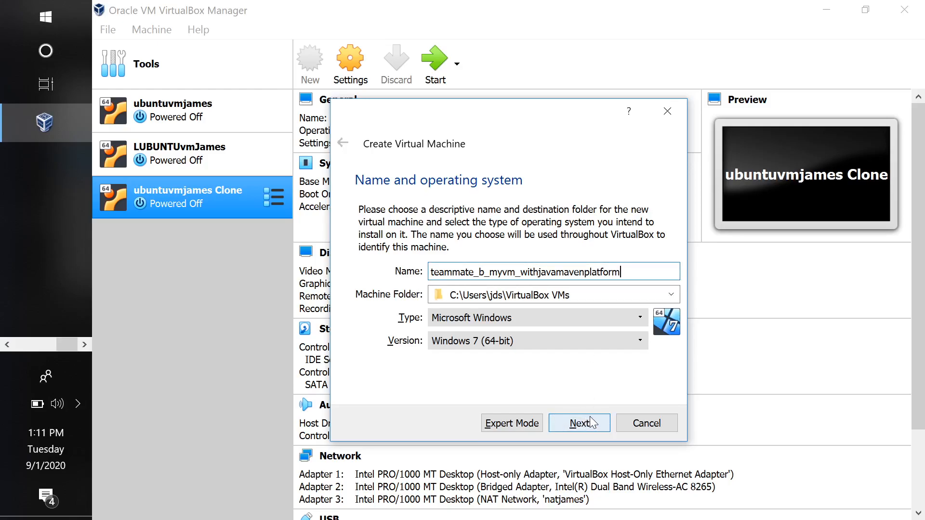
Set the machine's type to Linux and version to Ubuntu (64-bit), and accept a memory size of 1024 MB
{"action": "left_click", "coordinate": [567, 320]}
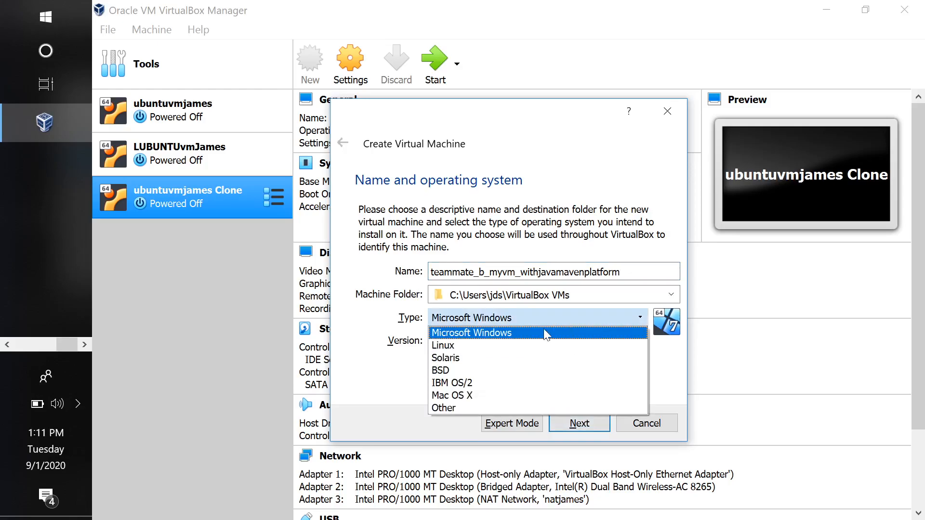
{"action": "left_click", "coordinate": [497, 345]}
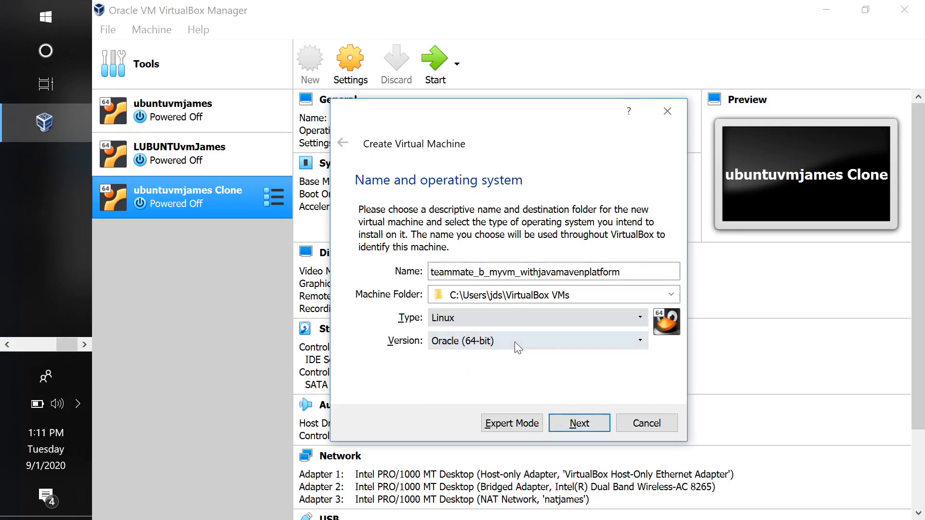
{"action": "left_click", "coordinate": [514, 342]}
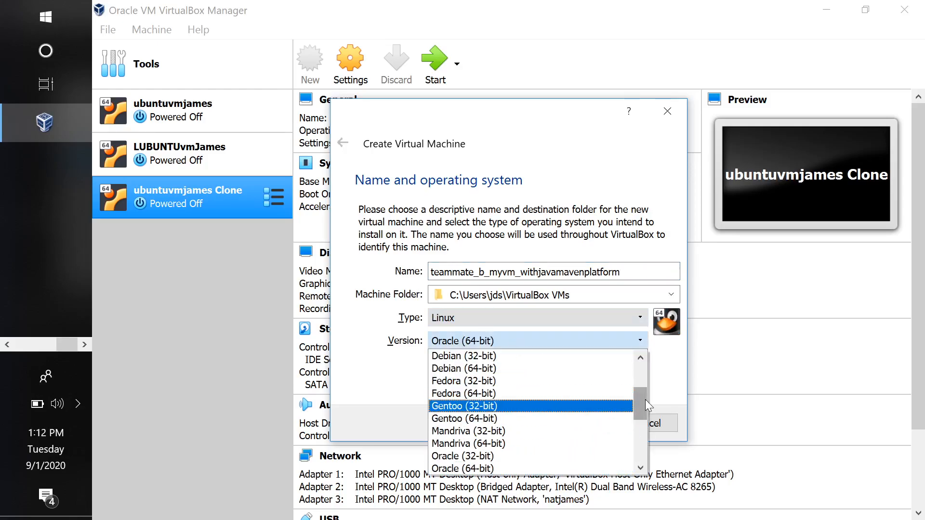
{"action": "left_click_drag", "start_coordinate": [646, 400], "coordinate": [640, 450]}
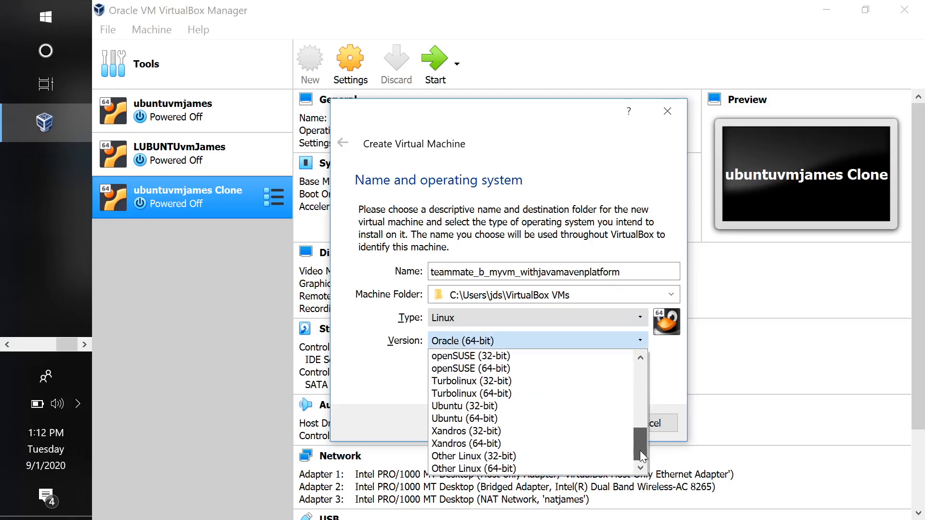
{"action": "left_click", "coordinate": [566, 419]}
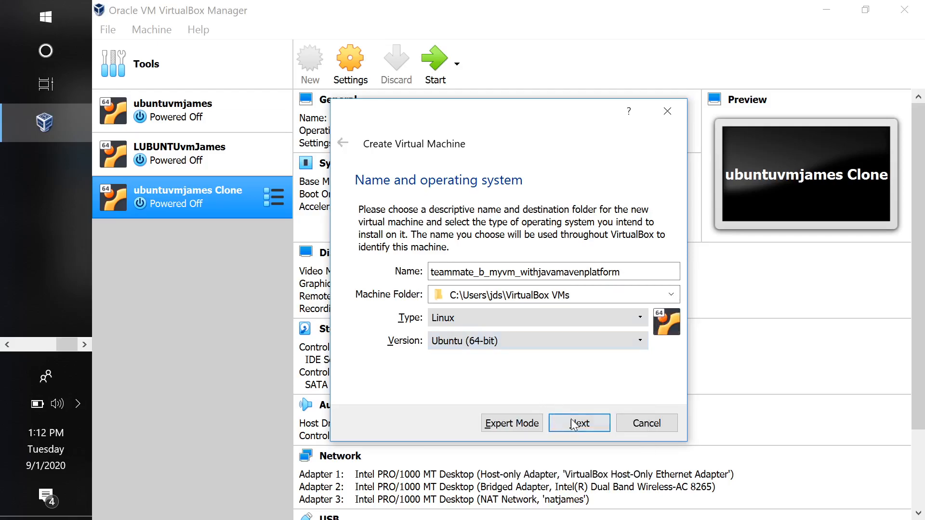
{"action": "left_click", "coordinate": [574, 425]}
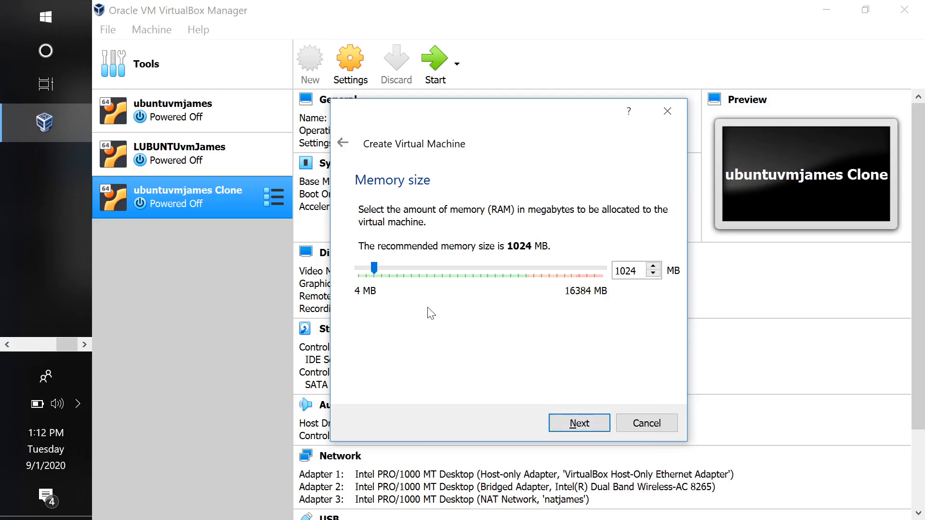
{"action": "left_click", "coordinate": [571, 421]}
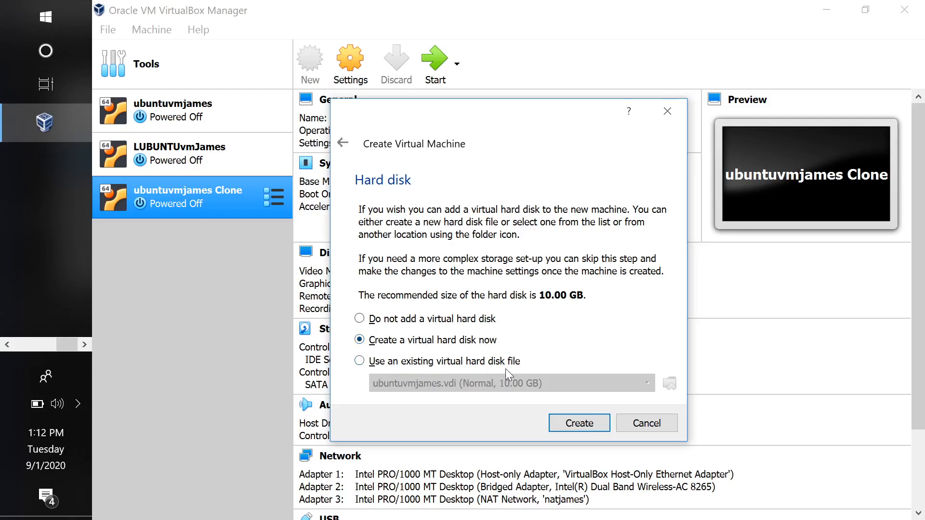
Choose to use an existing virtual hard disk file and look through the registered disk images
{"action": "left_click", "coordinate": [406, 365]}
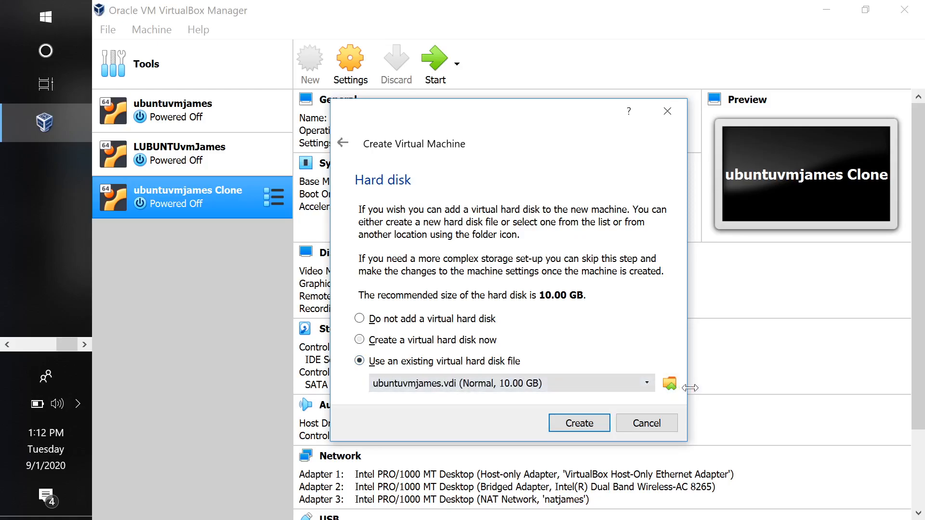
{"action": "left_click", "coordinate": [670, 384]}
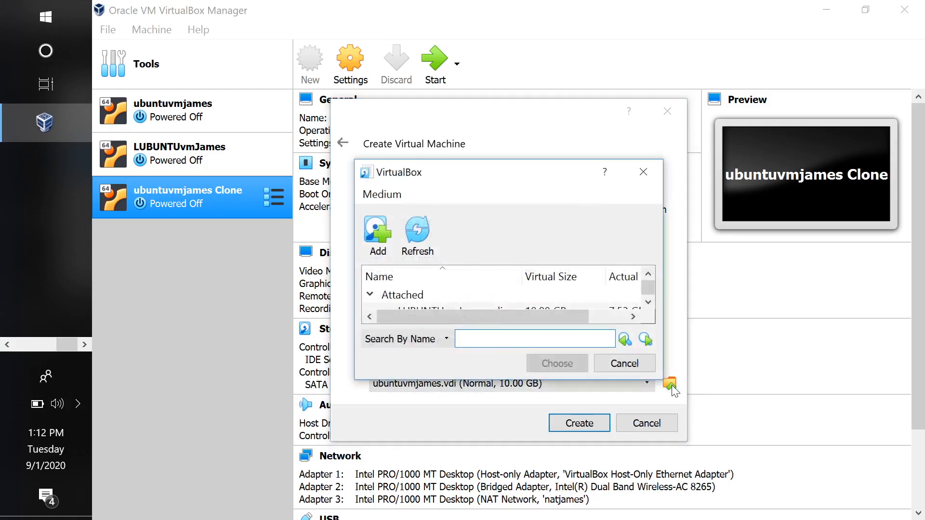
{"action": "left_click", "coordinate": [650, 303]}
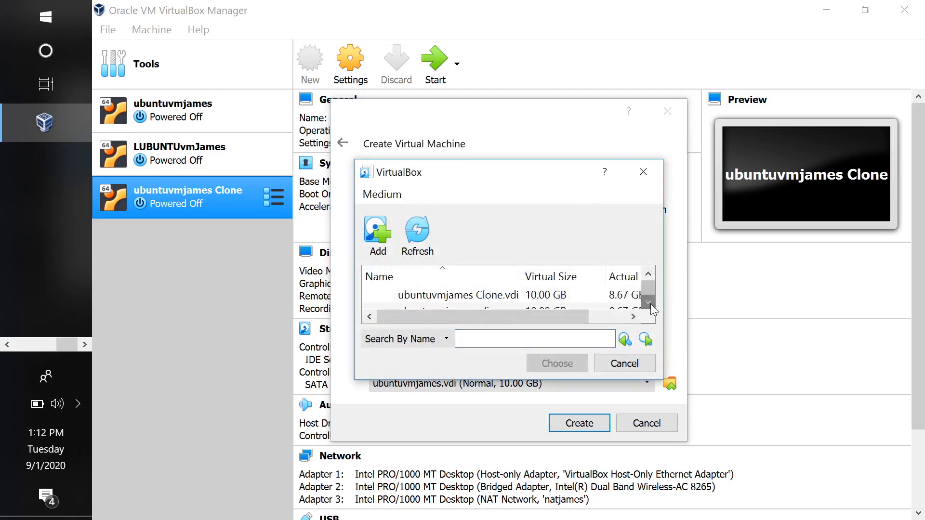
{"action": "left_click", "coordinate": [650, 304]}
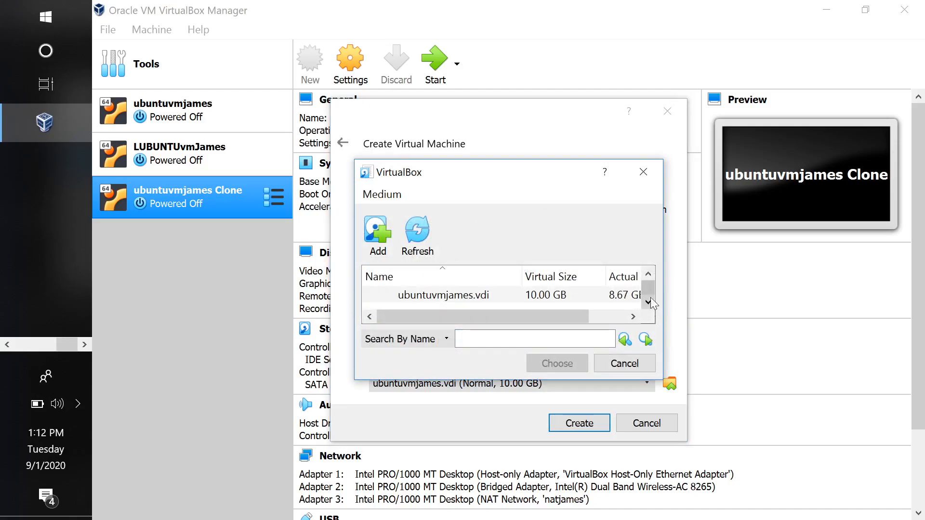
{"action": "left_click", "coordinate": [652, 273]}
{"action": "left_click", "coordinate": [652, 272]}
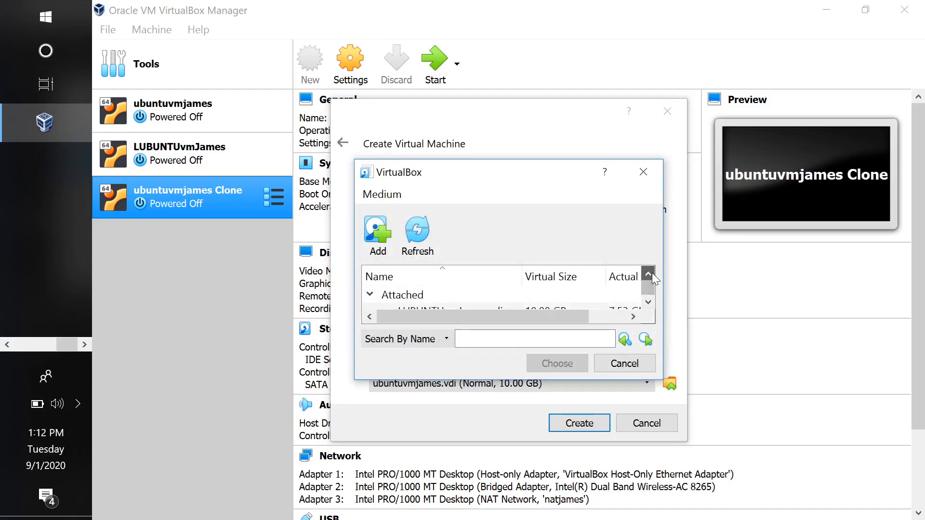
{"action": "left_click", "coordinate": [650, 300]}
{"action": "left_click", "coordinate": [648, 302]}
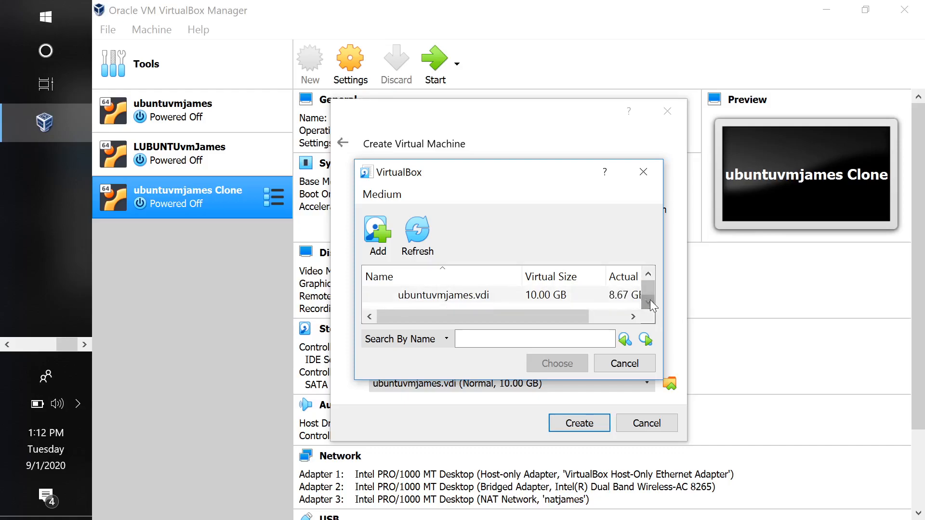
{"action": "left_click", "coordinate": [648, 275]}
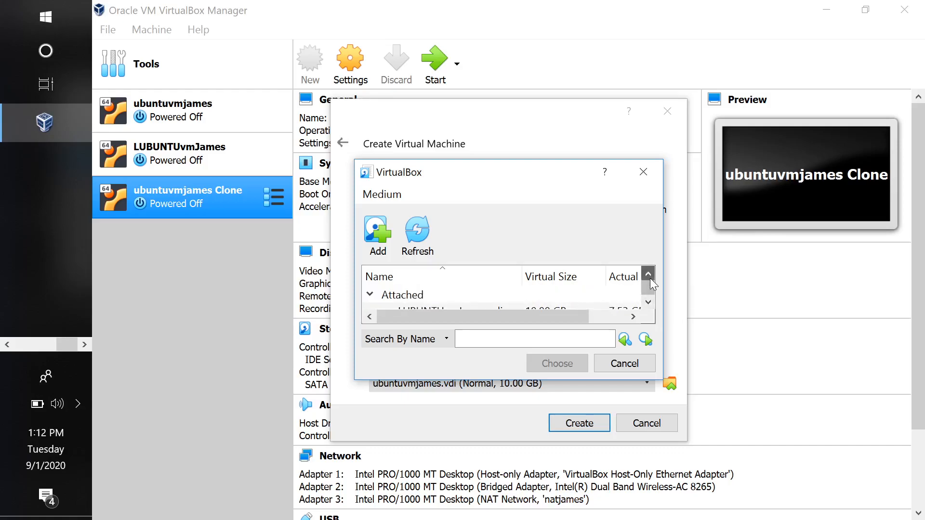
Add ubuntu-java-maven-machine-image from the backup_machineimages folder as the machine's hard disk and create the machine
{"action": "left_click", "coordinate": [381, 231]}
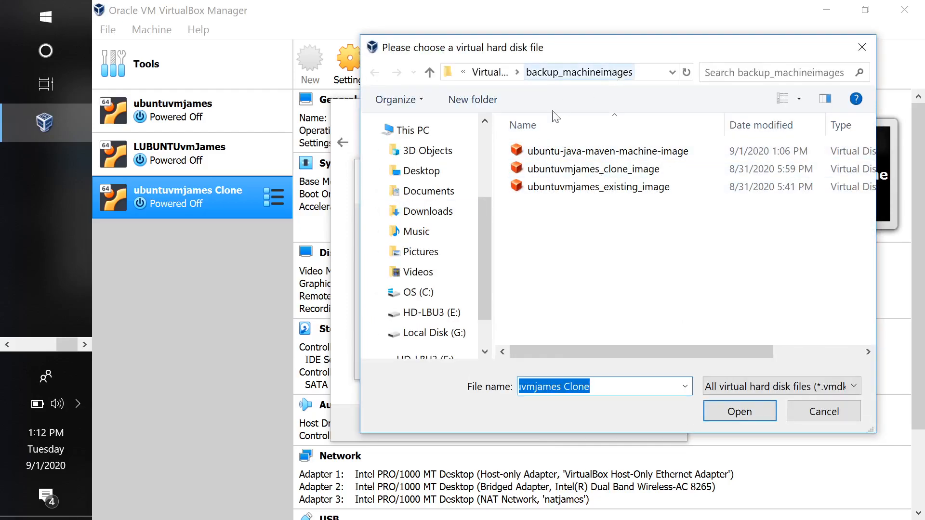
{"action": "left_click", "coordinate": [582, 153]}
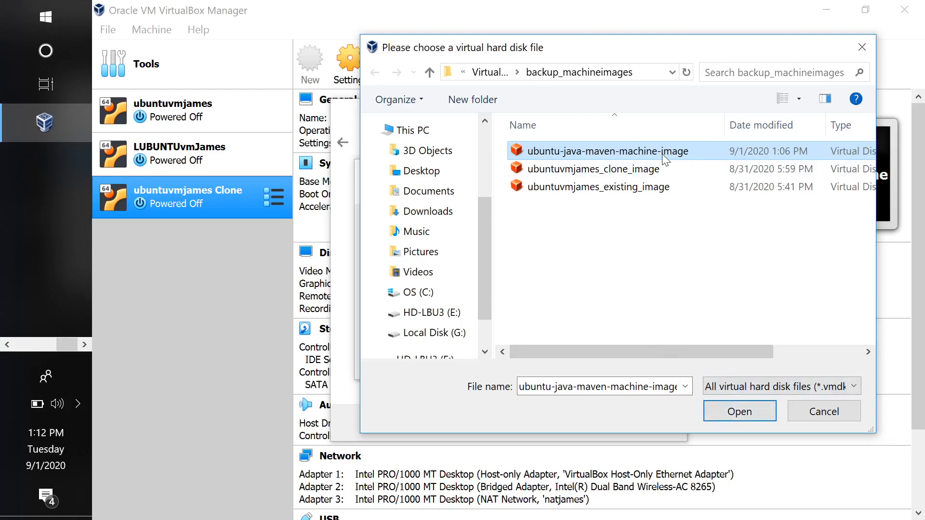
{"action": "left_click", "coordinate": [733, 410]}
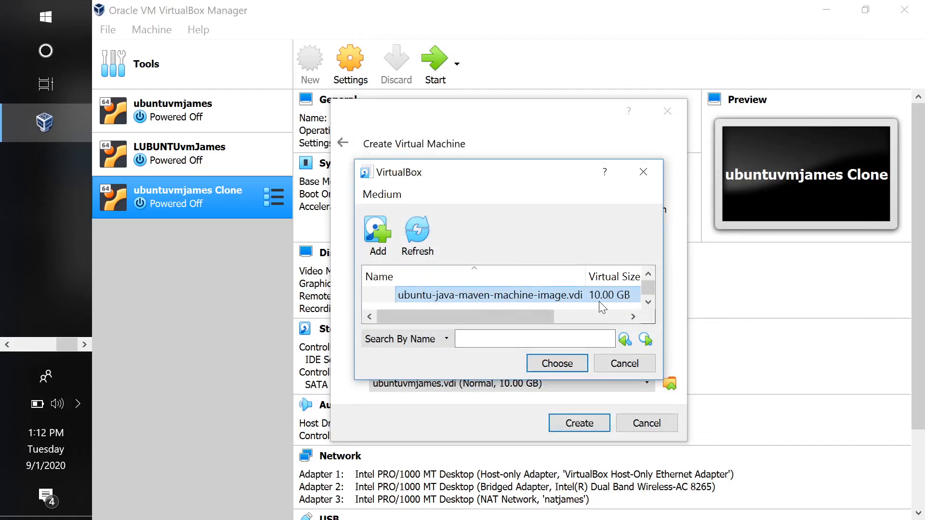
{"action": "left_click", "coordinate": [633, 317]}
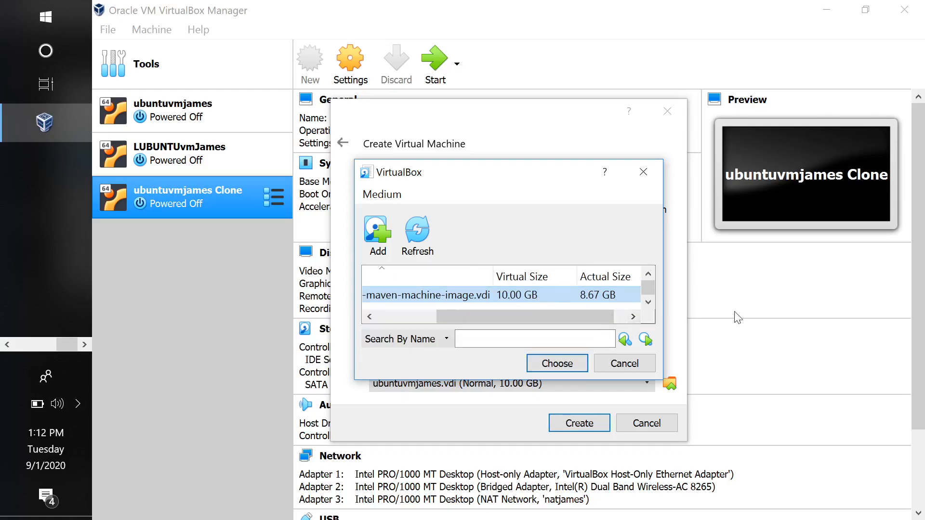
{"action": "left_click", "coordinate": [577, 365]}
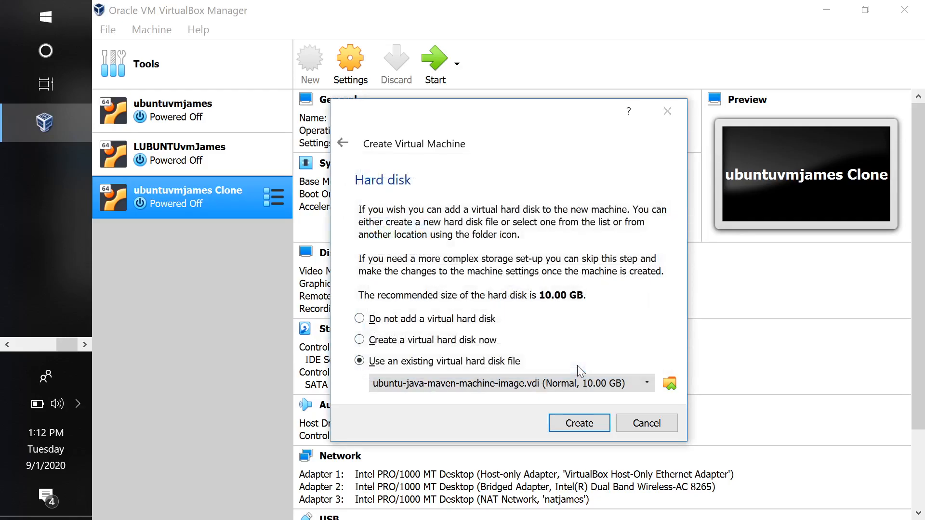
{"action": "left_click", "coordinate": [598, 423]}
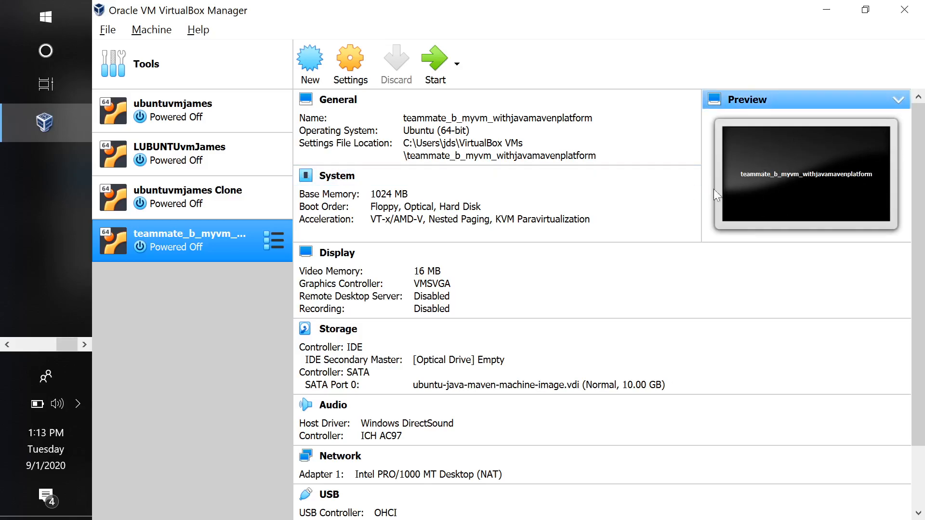
Start the teammate_b_myvm_withjavamavenplatform machine and display it in a maximized window in scaled mode
{"action": "left_click", "coordinate": [432, 65]}
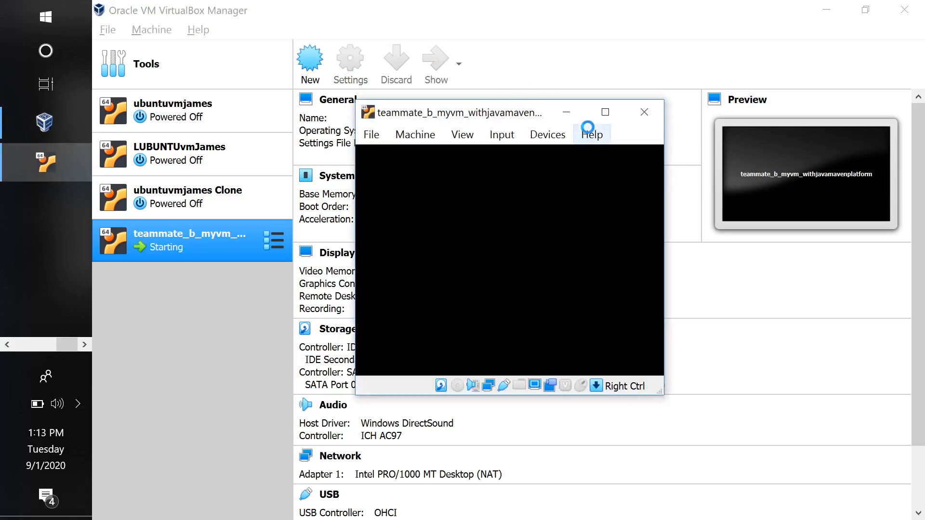
{"action": "left_click", "coordinate": [608, 114]}
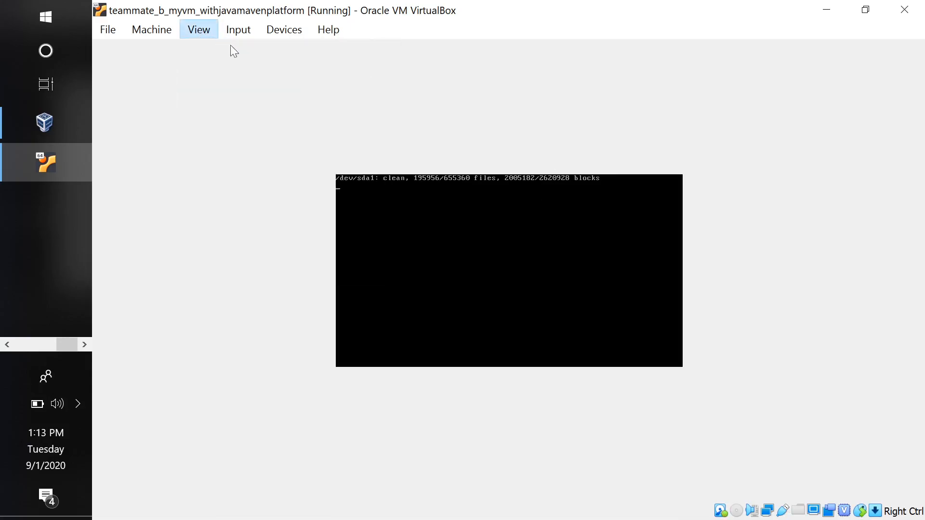
{"action": "left_click", "coordinate": [202, 29]}
{"action": "left_click", "coordinate": [214, 92]}
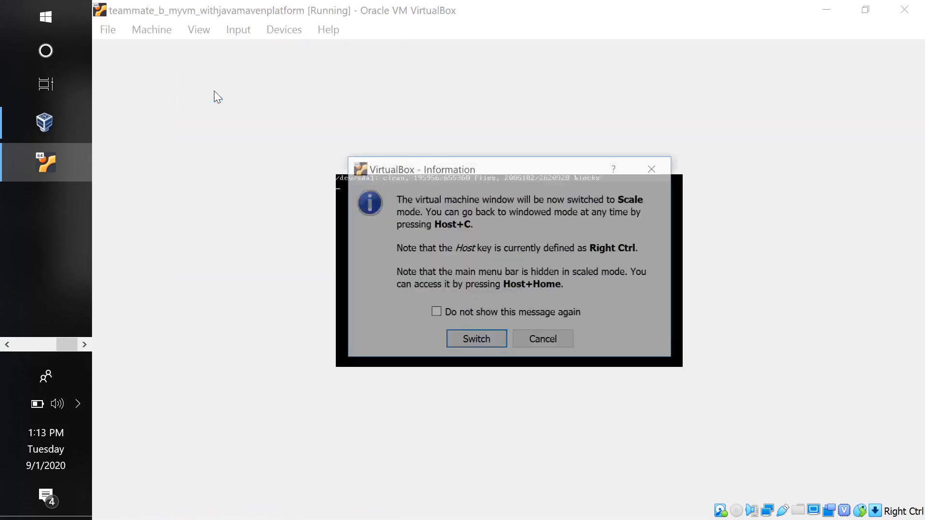
{"action": "left_click", "coordinate": [489, 343]}
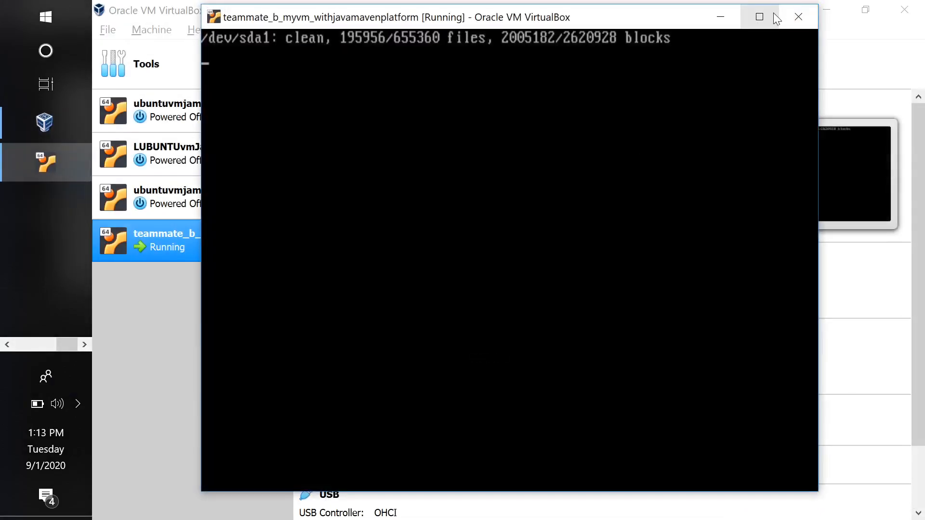
{"action": "left_click", "coordinate": [760, 17]}
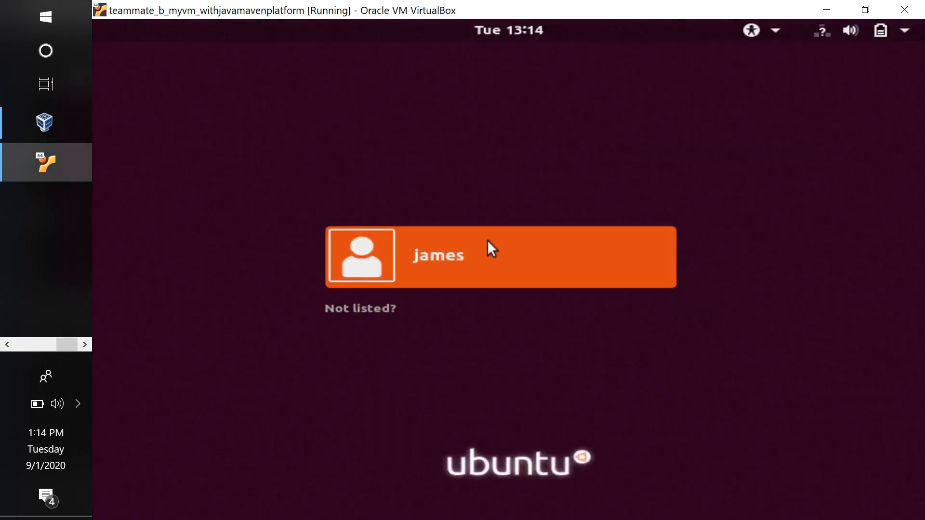
Check the network connection status from the Ubuntu login screen and dismiss the status display
{"action": "left_click", "coordinate": [818, 31]}
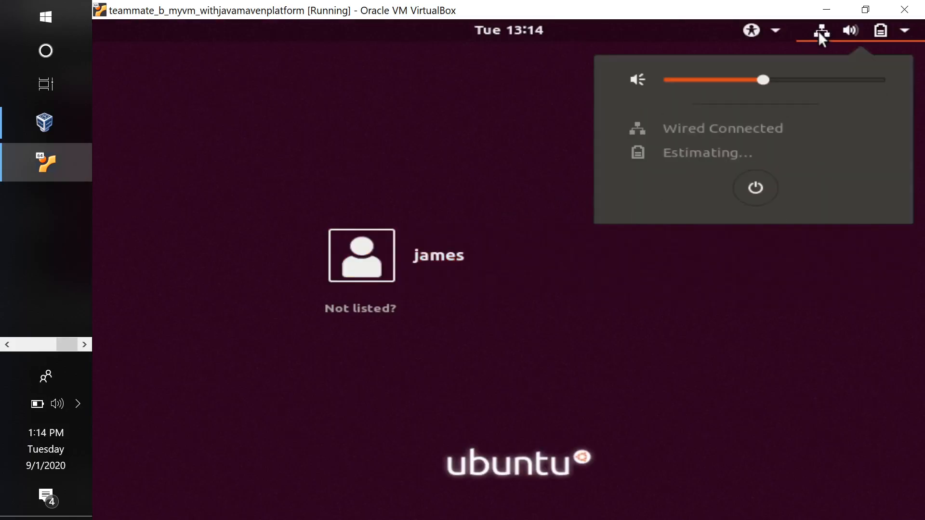
{"action": "left_click", "coordinate": [818, 31]}
{"action": "left_click", "coordinate": [818, 31]}
{"action": "left_click", "coordinate": [459, 167]}
Sign in to the listed Ubuntu user account by entering the account password
{"action": "left_click", "coordinate": [441, 245]}
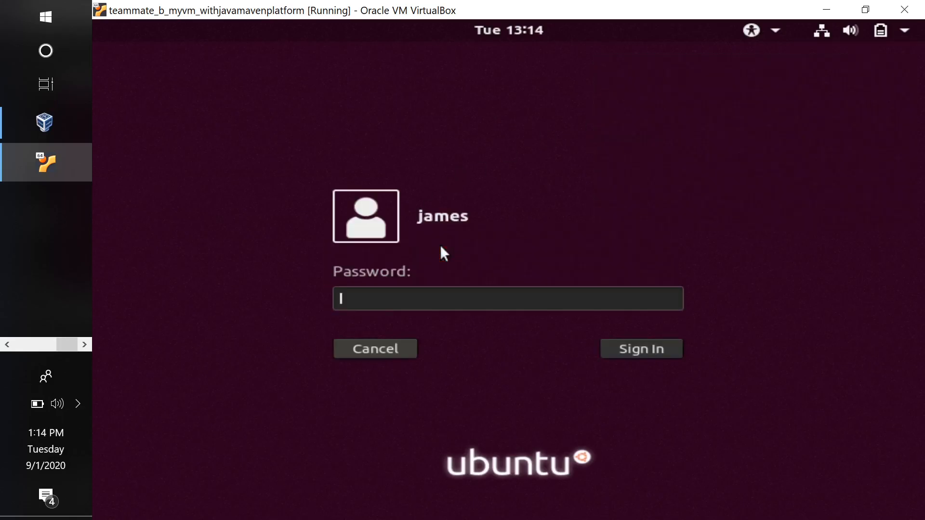
{"action": "type", "text": "******"}
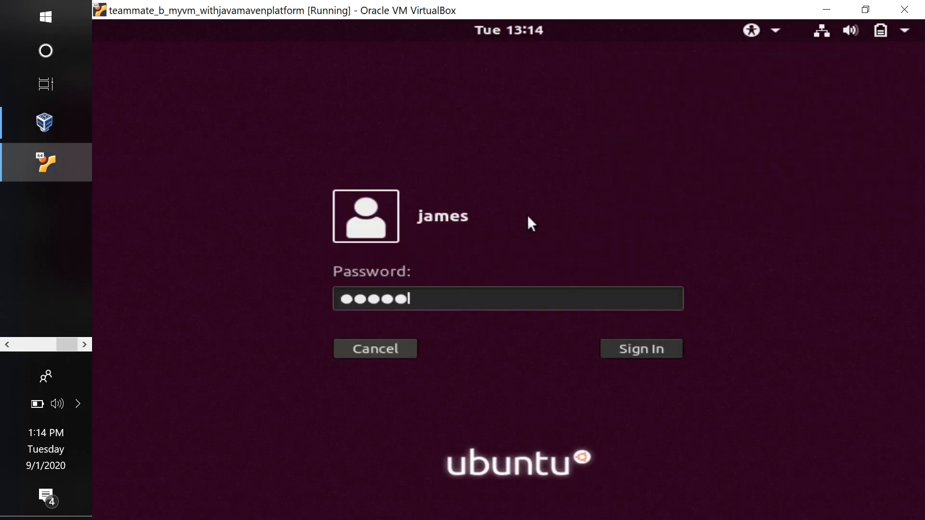
{"action": "key", "text": "Return"}
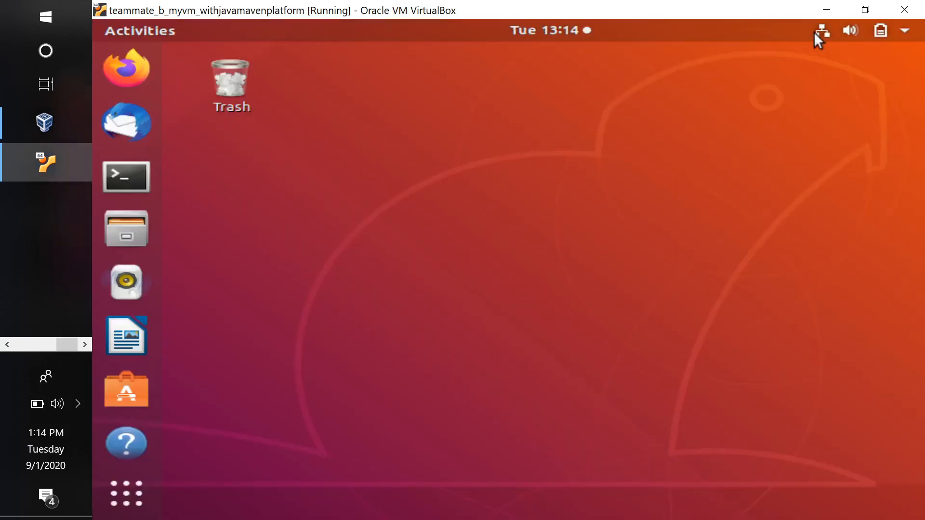
Check the wired network connection status on the Ubuntu desktop and dismiss the status display
{"action": "left_click", "coordinate": [815, 33]}
{"action": "left_click", "coordinate": [814, 32]}
{"action": "left_click", "coordinate": [813, 31]}
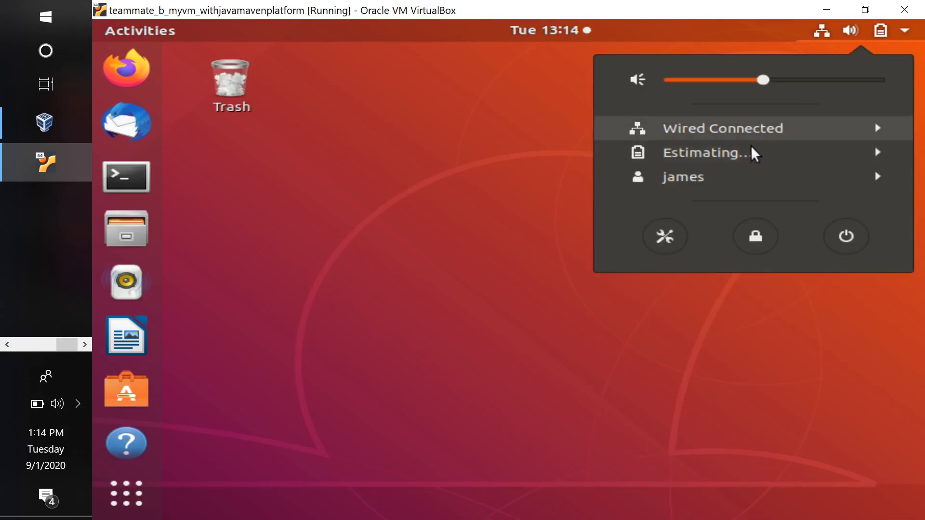
{"action": "left_click", "coordinate": [445, 160]}
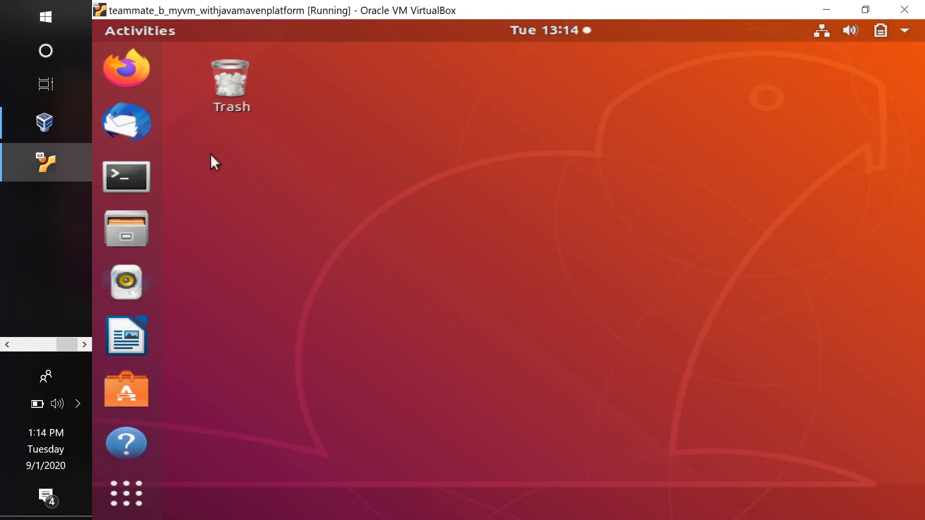
Open a terminal in the virtual machine and check the installed Java version with java -version
{"action": "left_click", "coordinate": [138, 172]}
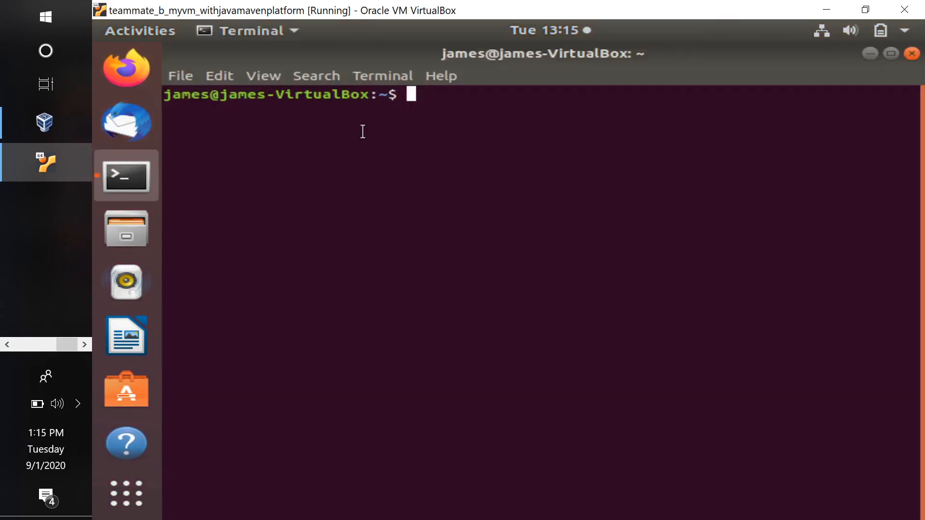
{"action": "type", "text": "java "}
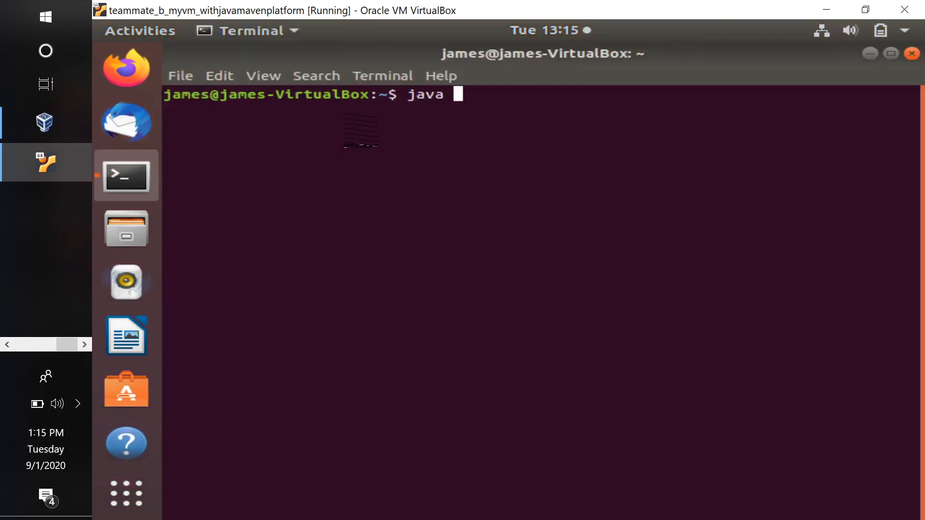
{"action": "type", "text": "-version"}
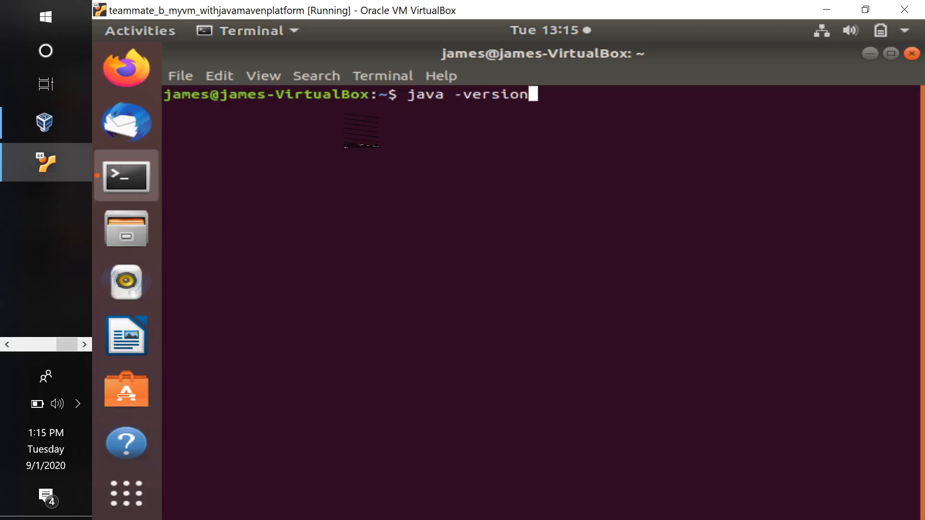
{"action": "key", "text": "Return"}
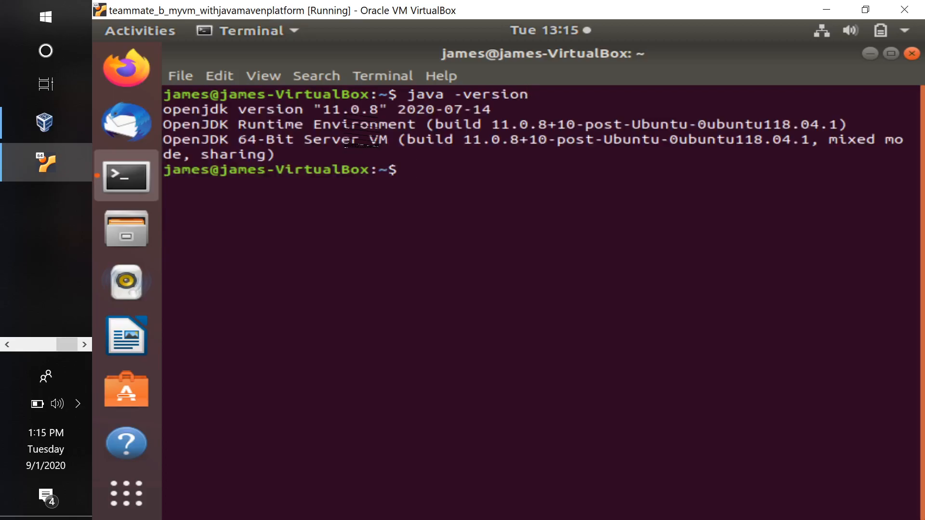
Check the installed Maven version with mvn --version and close the terminal
{"action": "type", "text": "mvn --version"}
{"action": "key", "text": "Return"}
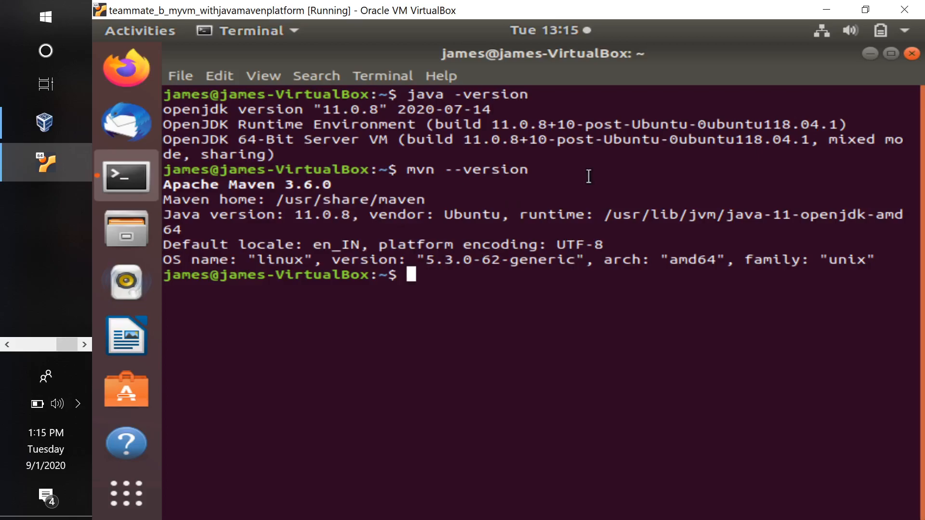
{"action": "left_click", "coordinate": [911, 54]}
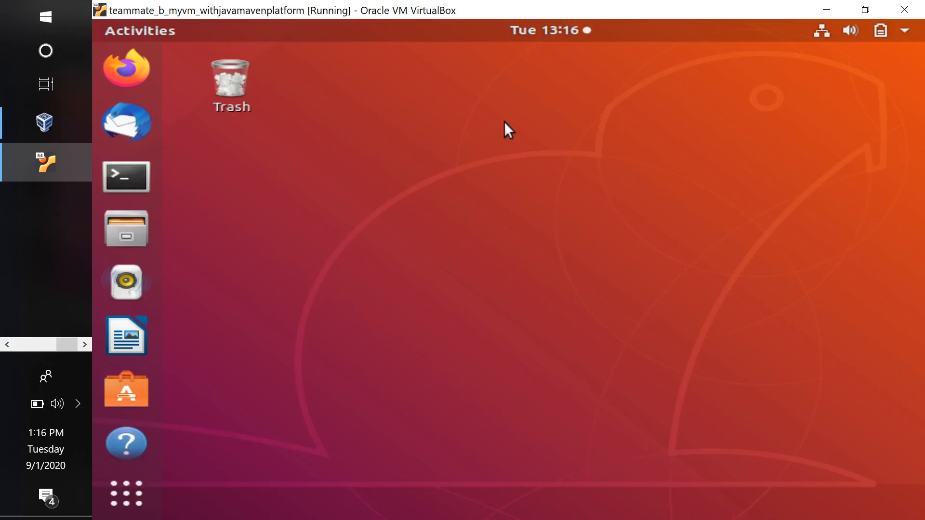
Shut down the teammate_b_myvm_withjavamavenplatform machine by sending the shutdown signal, and close the VirtualBox Manager
{"action": "left_click", "coordinate": [902, 16]}
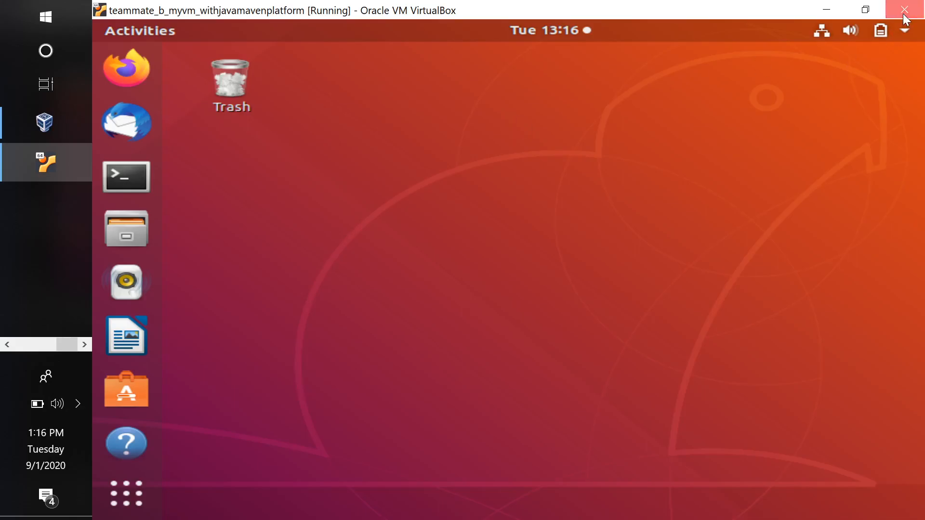
{"action": "left_click", "coordinate": [520, 267]}
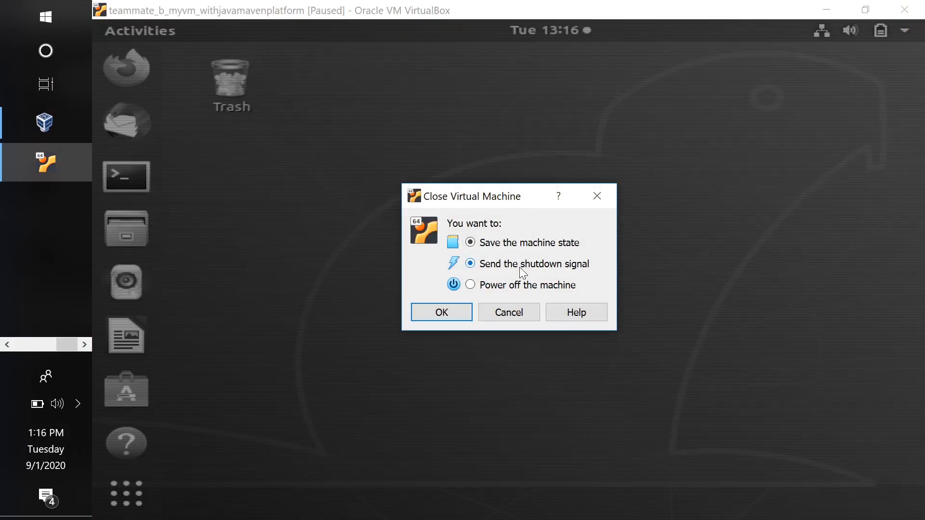
{"action": "left_click", "coordinate": [437, 313]}
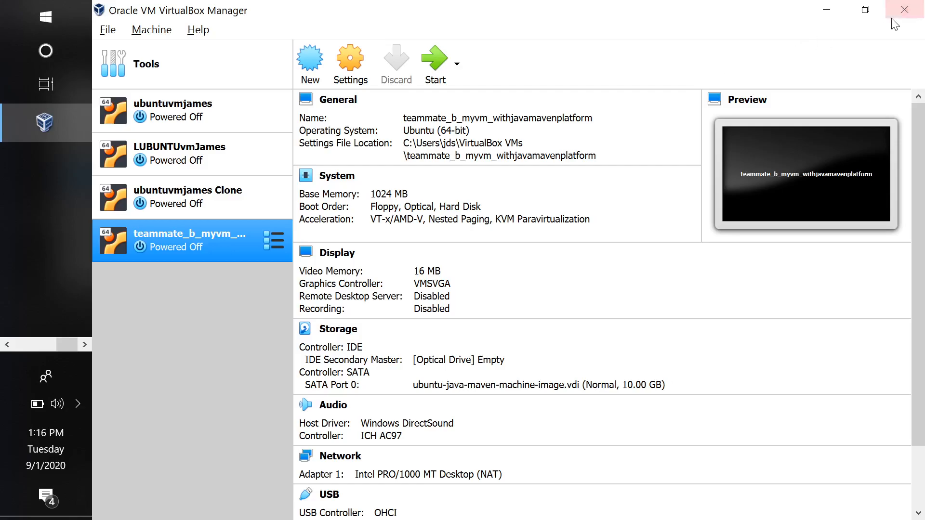
{"action": "left_click", "coordinate": [906, 13]}
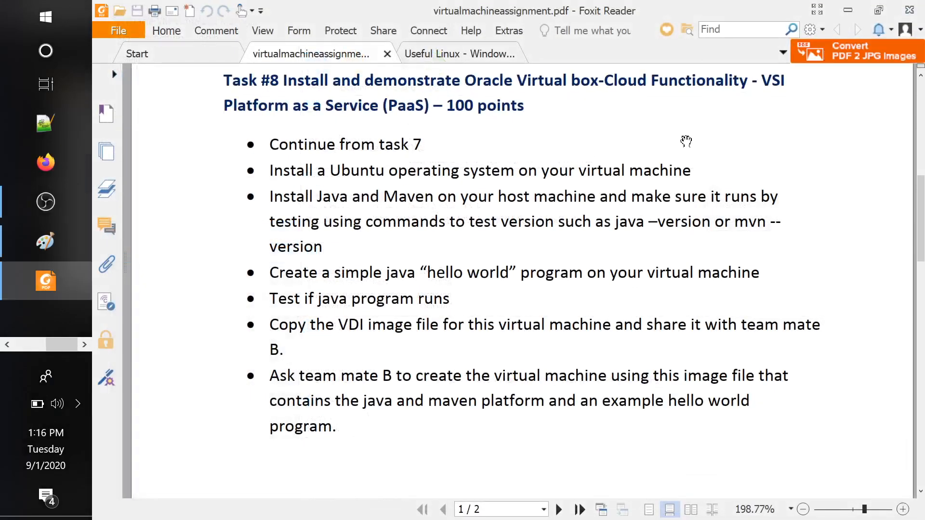
{"action": "left_click", "coordinate": [47, 208]}
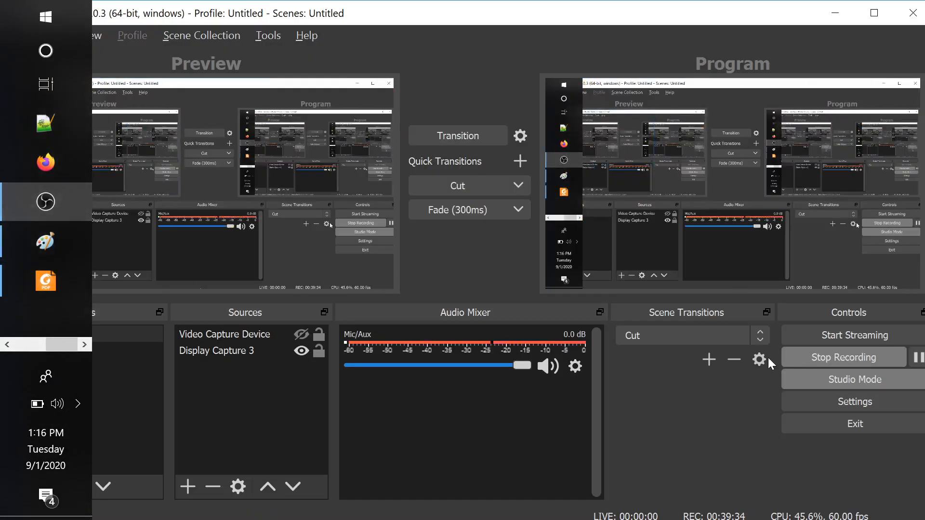